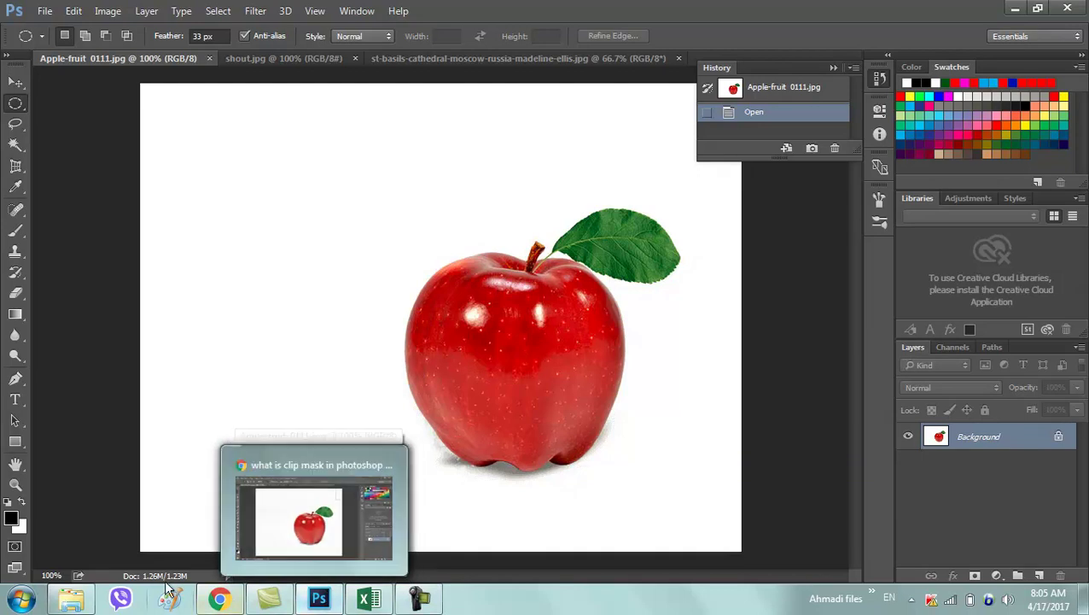
Preview the Apple-fruit 0111 and Wind 011 example images in Windows Photo Viewer, then close it
left_click(71, 598)
scroll(726, 282, "up", 5)
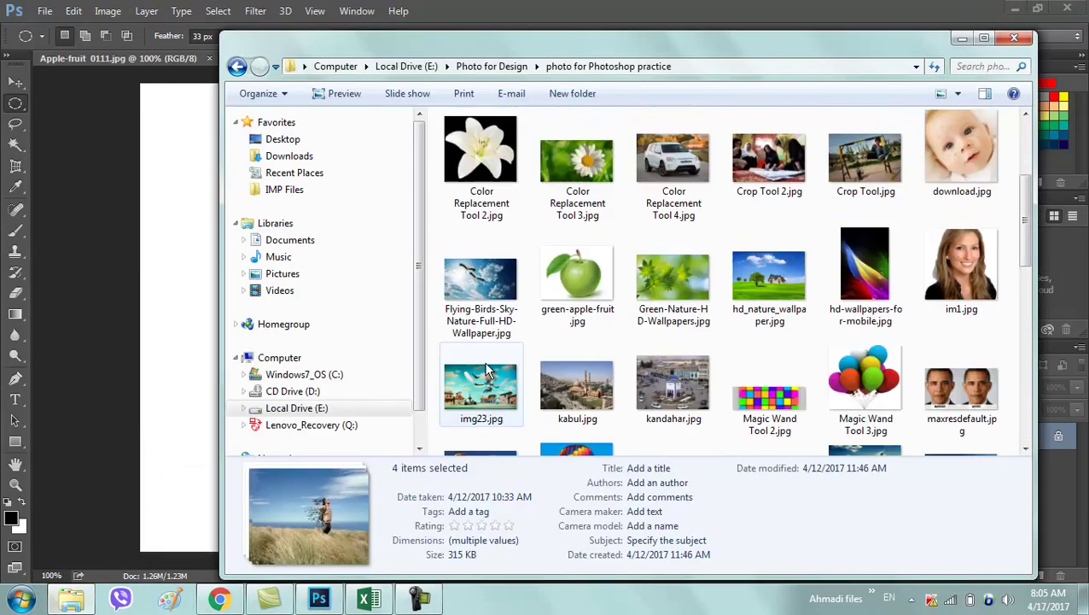
scroll(725, 281, "up", 5)
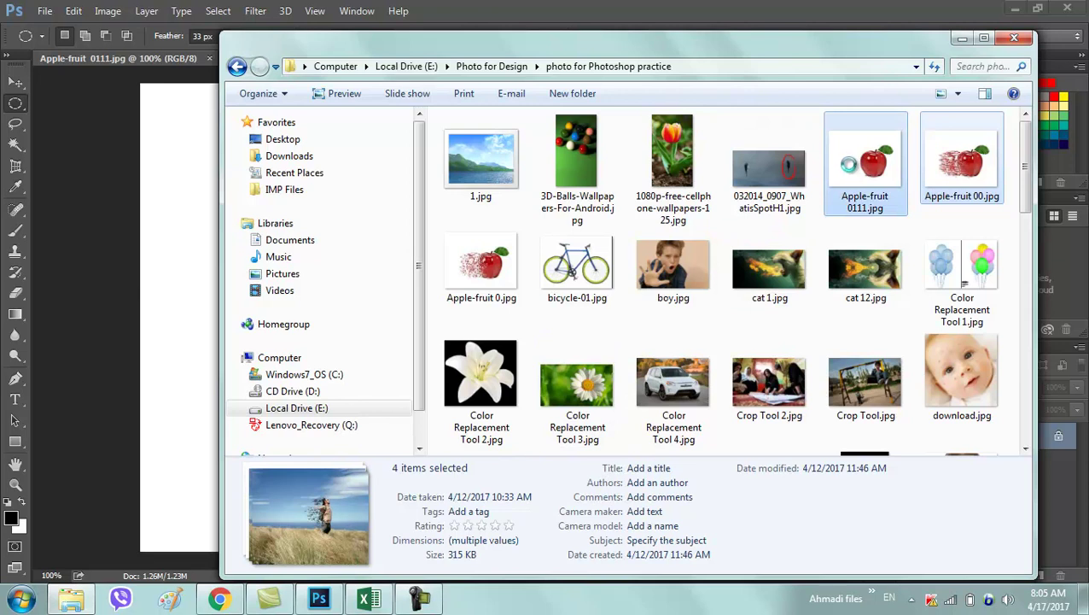
right_click(850, 170)
left_click(808, 102)
key("Right")
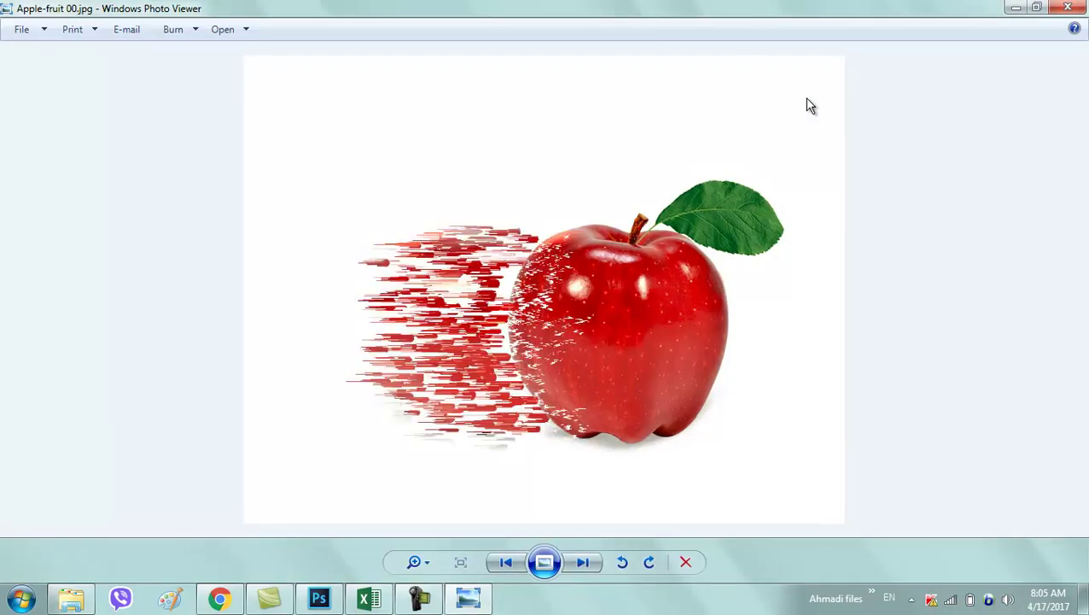
key("Right")
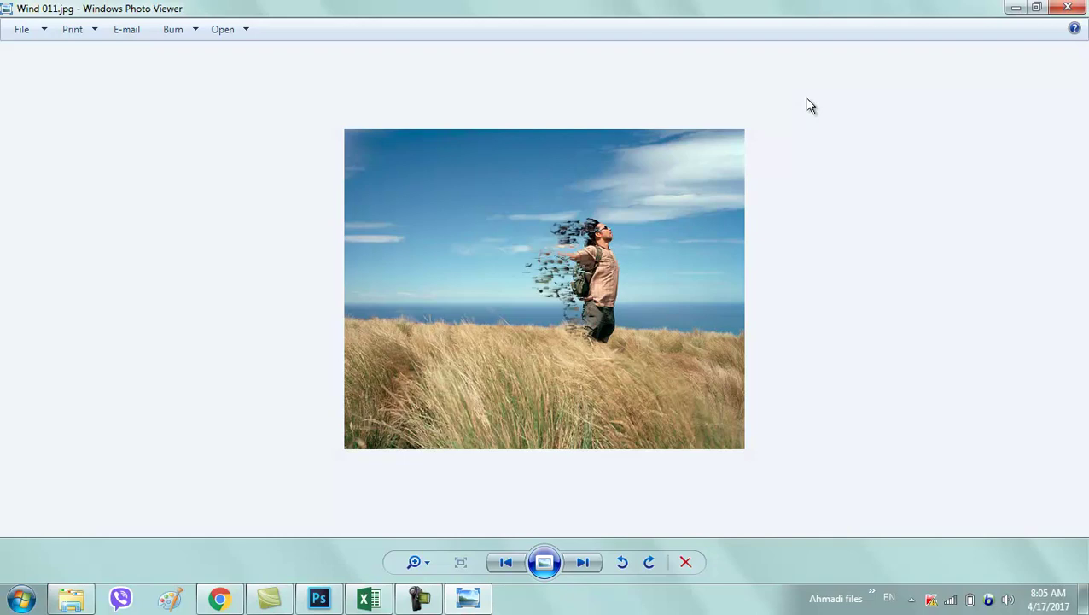
left_click(1069, 7)
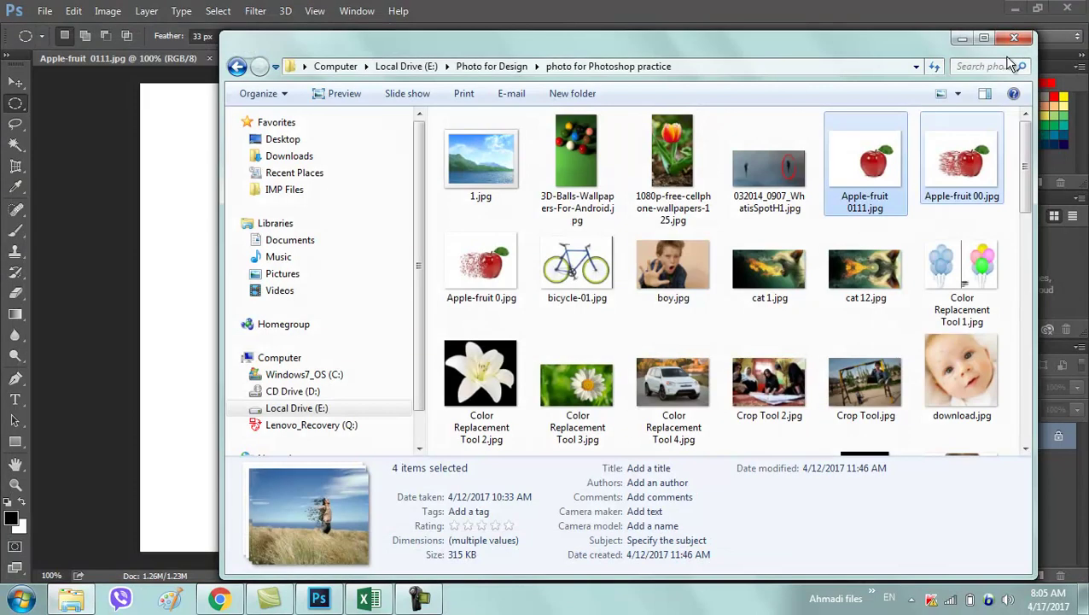
Duplicate the apple's Background layer as Background copy, then reselect the original Background layer
left_click(1014, 38)
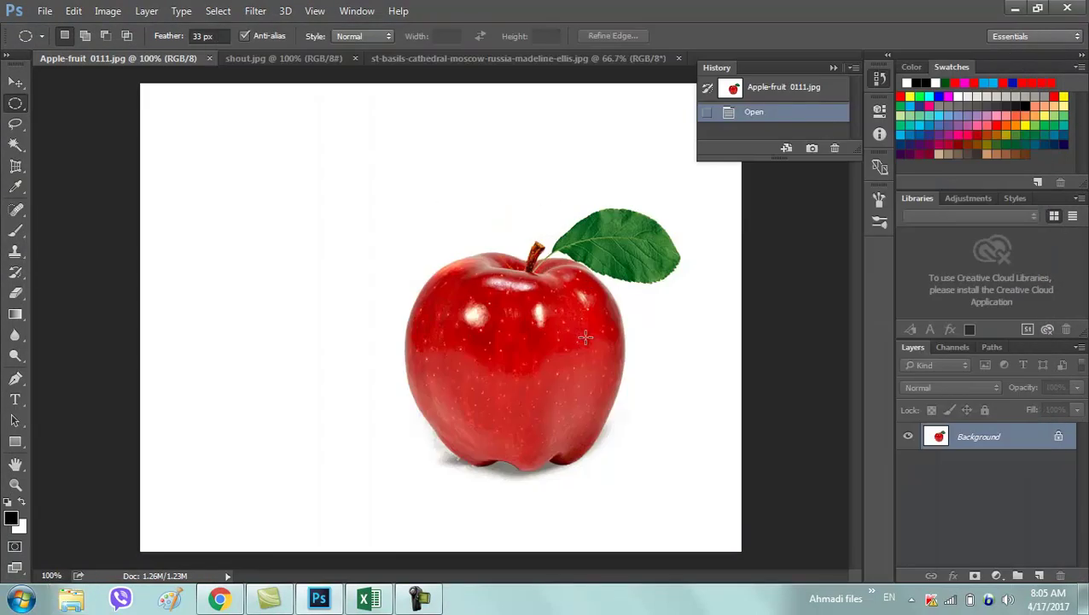
right_click(980, 438)
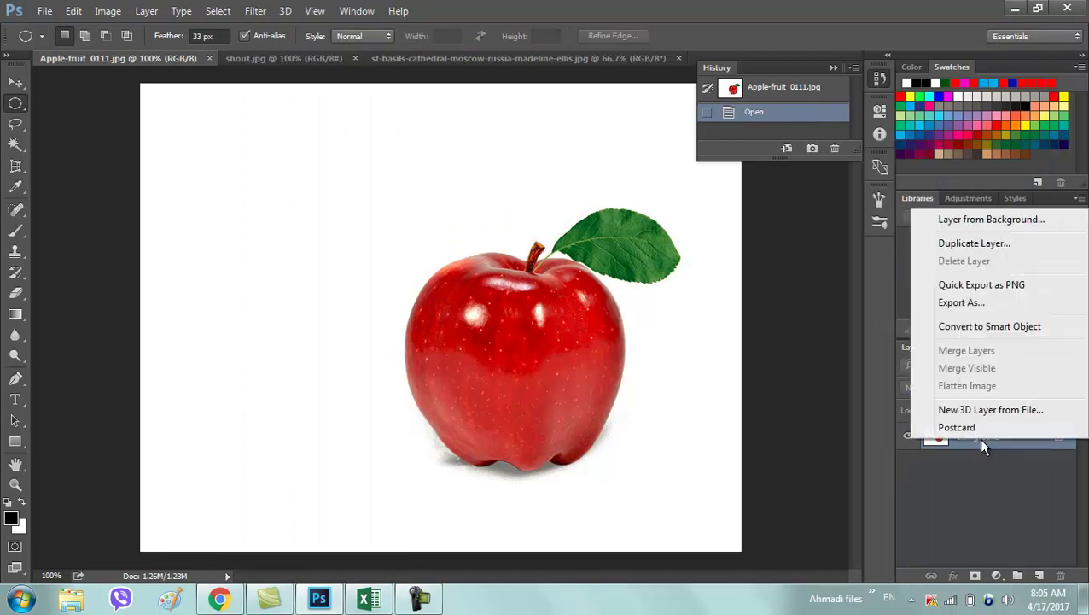
left_click(958, 245)
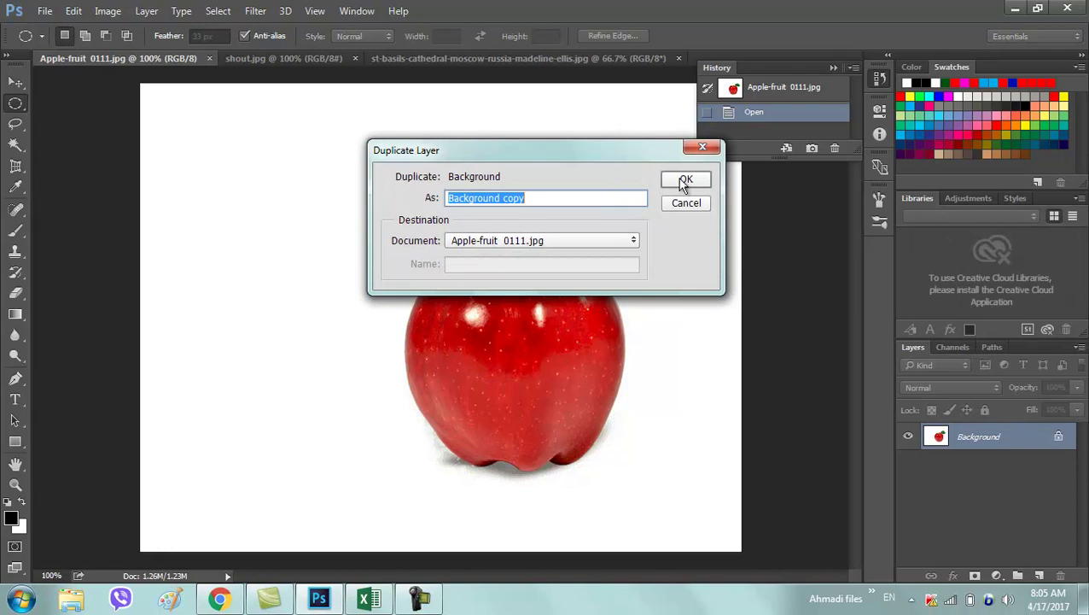
left_click(683, 180)
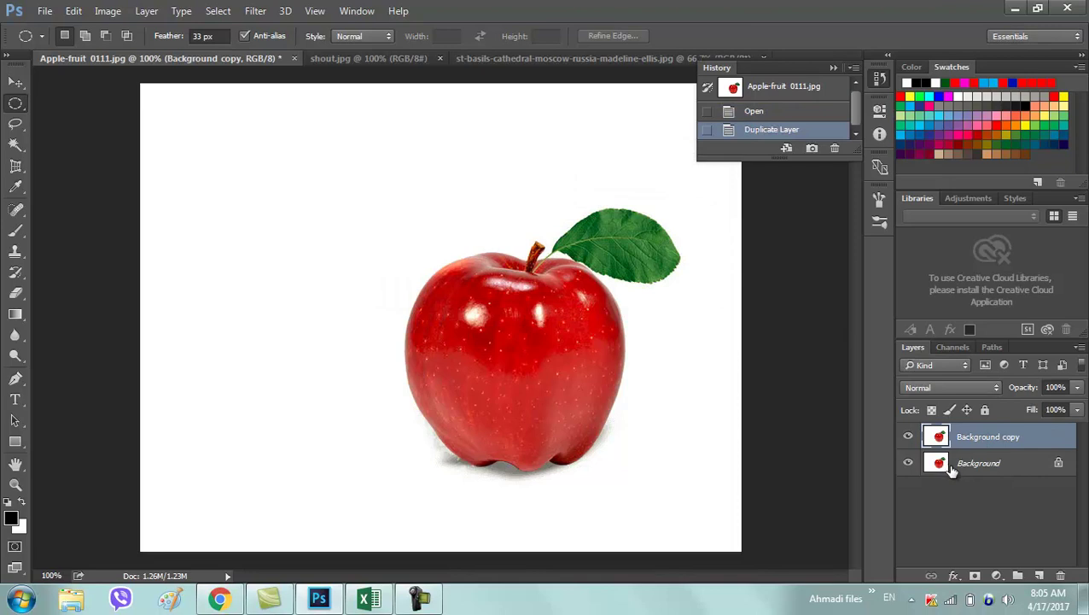
left_click(951, 469)
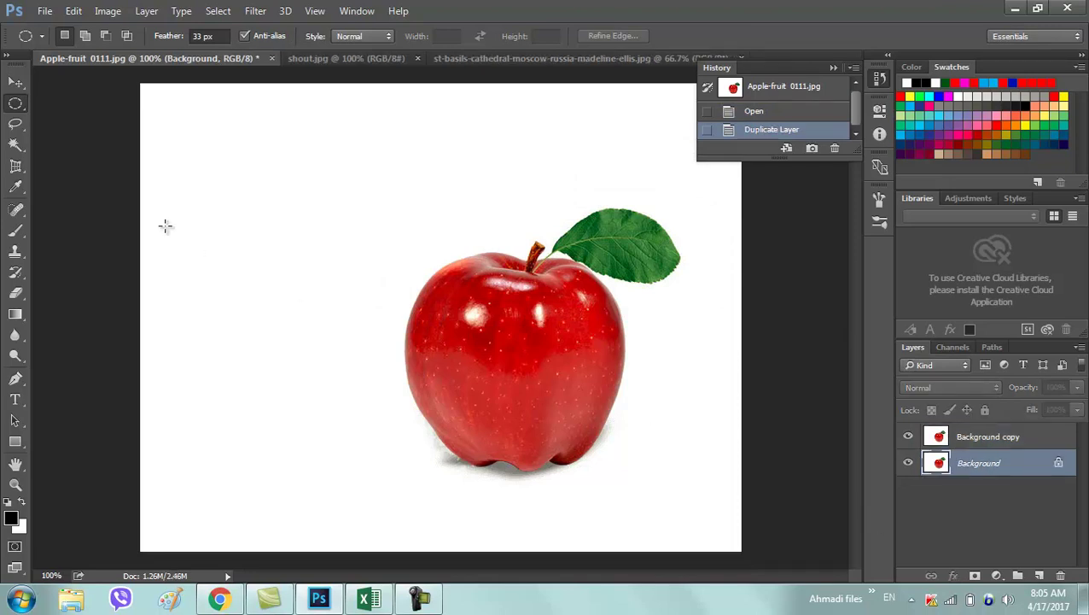
Lasso the apple and Content-Aware fill it out of the Background layer, then deselect
left_click(12, 130)
mouse_move(431, 488)
left_mouse_down()
mouse_move(689, 220)
mouse_move(712, 377)
mouse_move(645, 493)
mouse_move(496, 519)
mouse_move(434, 511)
mouse_move(408, 483)
left_mouse_up()
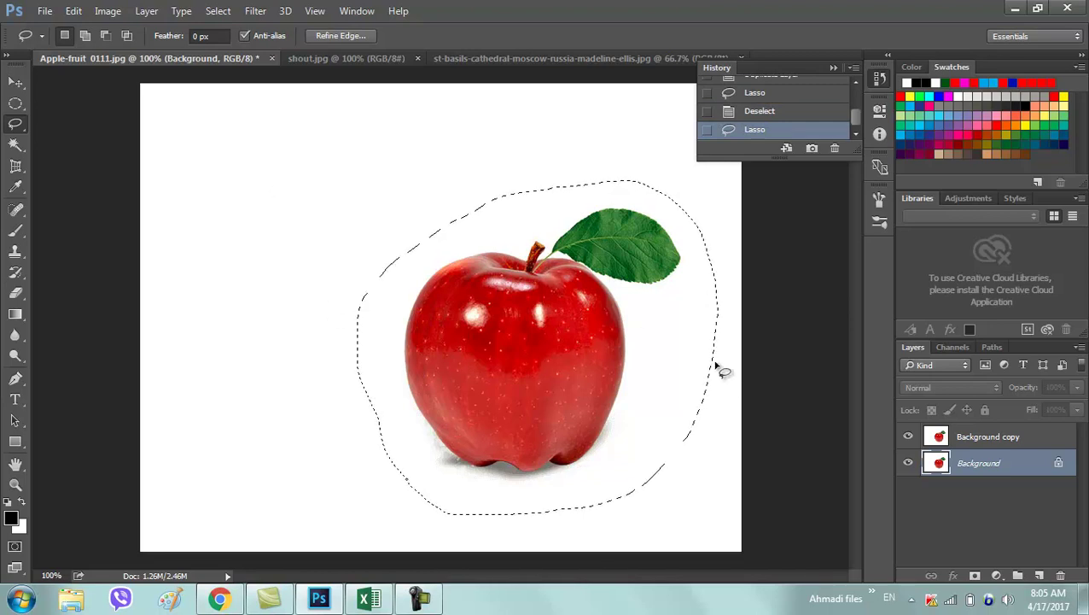
key("shift+F5")
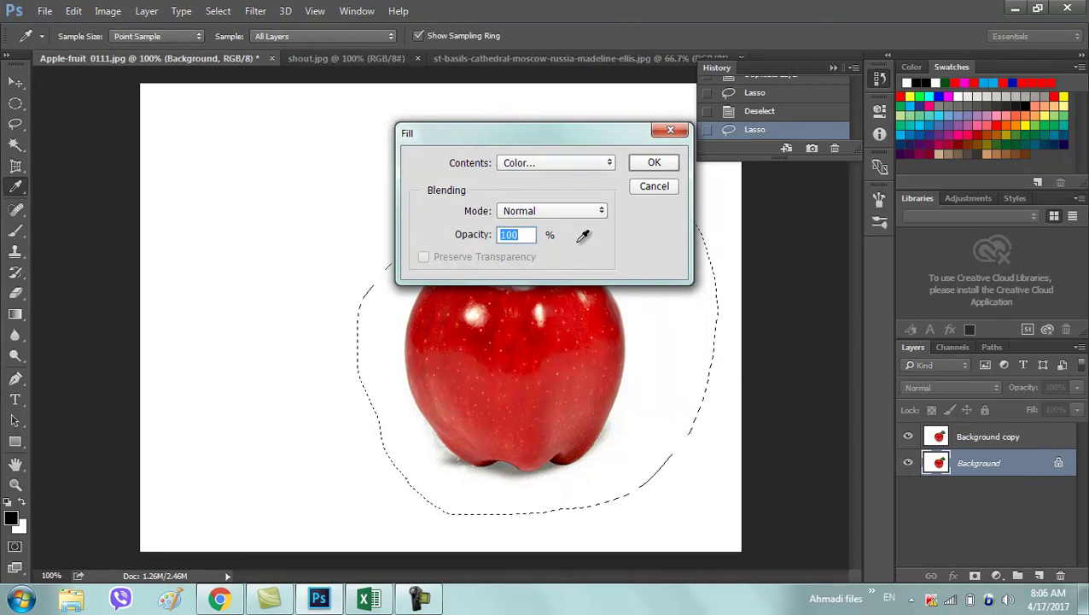
left_click(521, 166)
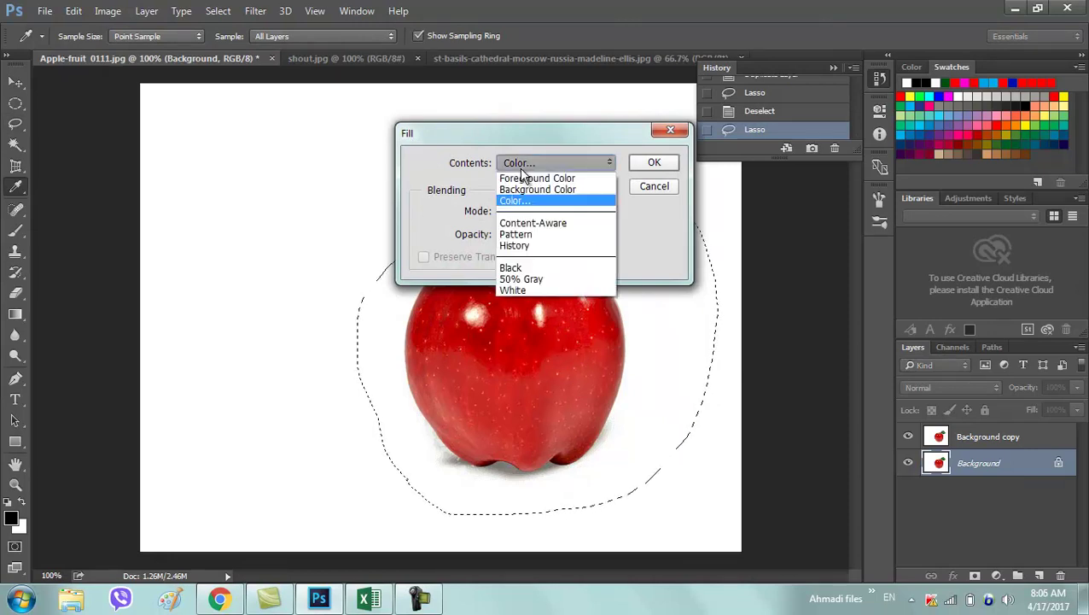
left_click(564, 224)
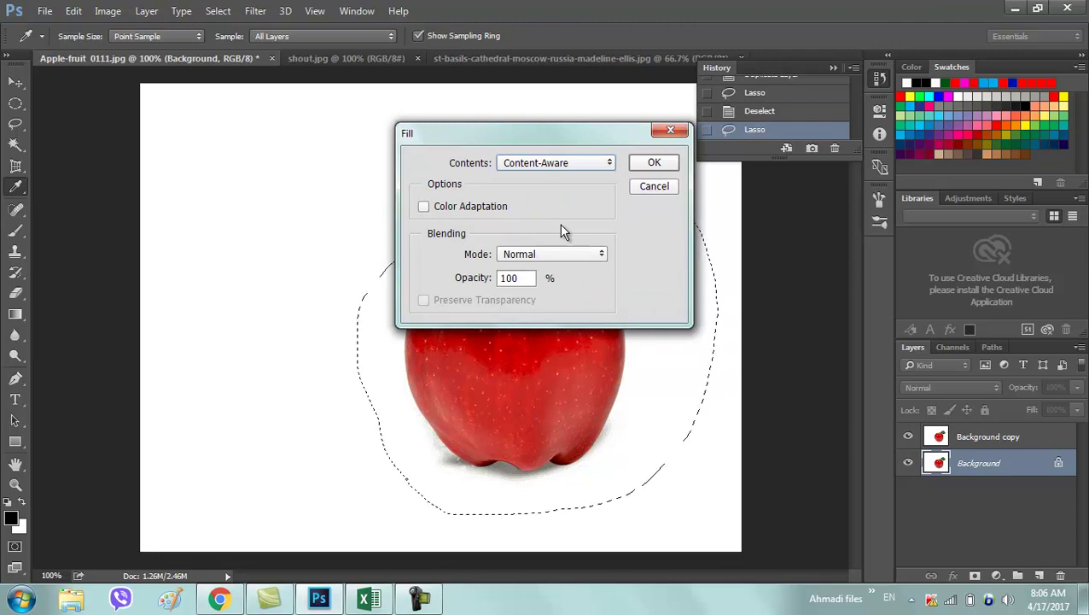
left_click(633, 162)
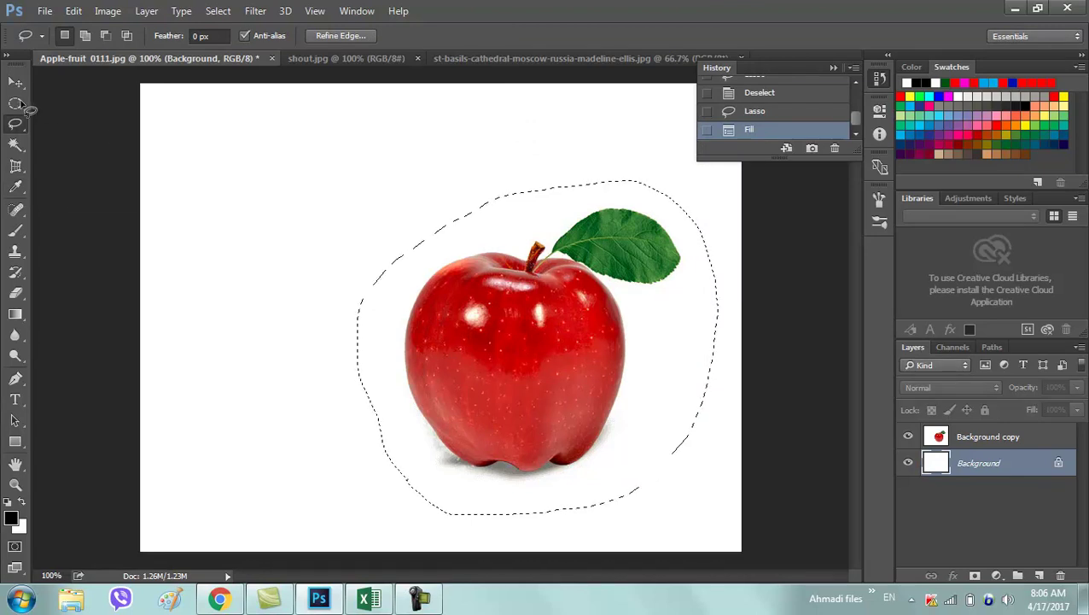
left_click(16, 103)
left_click(239, 270)
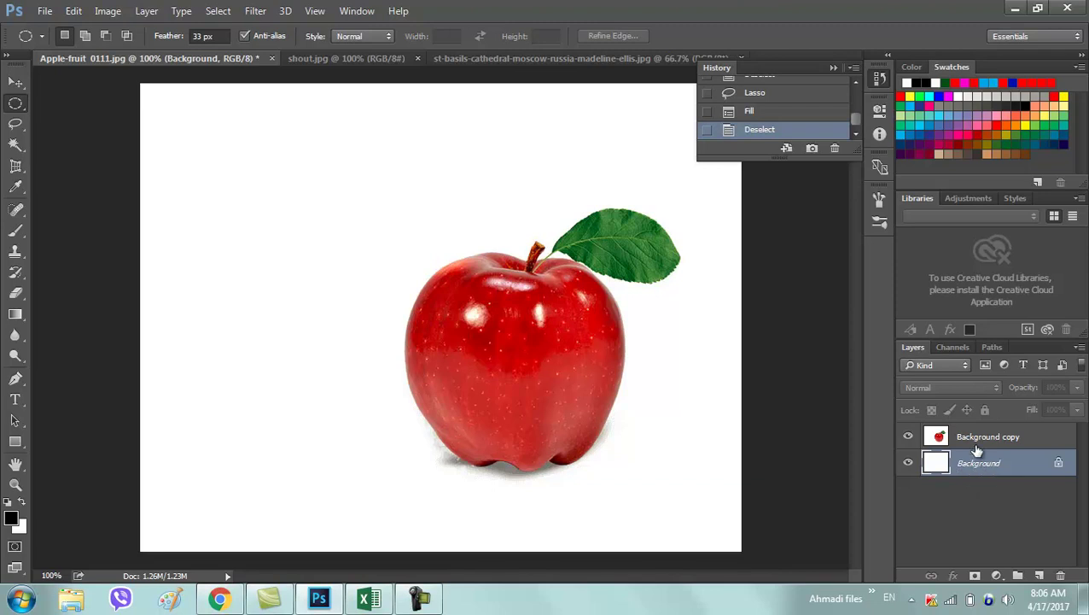
left_click(909, 438)
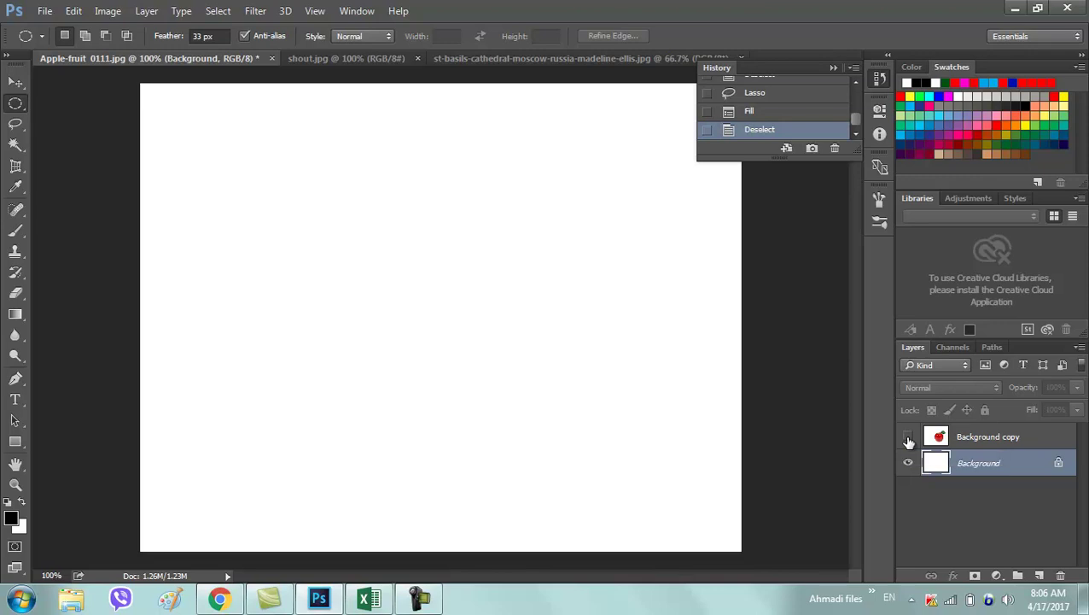
left_click(908, 438)
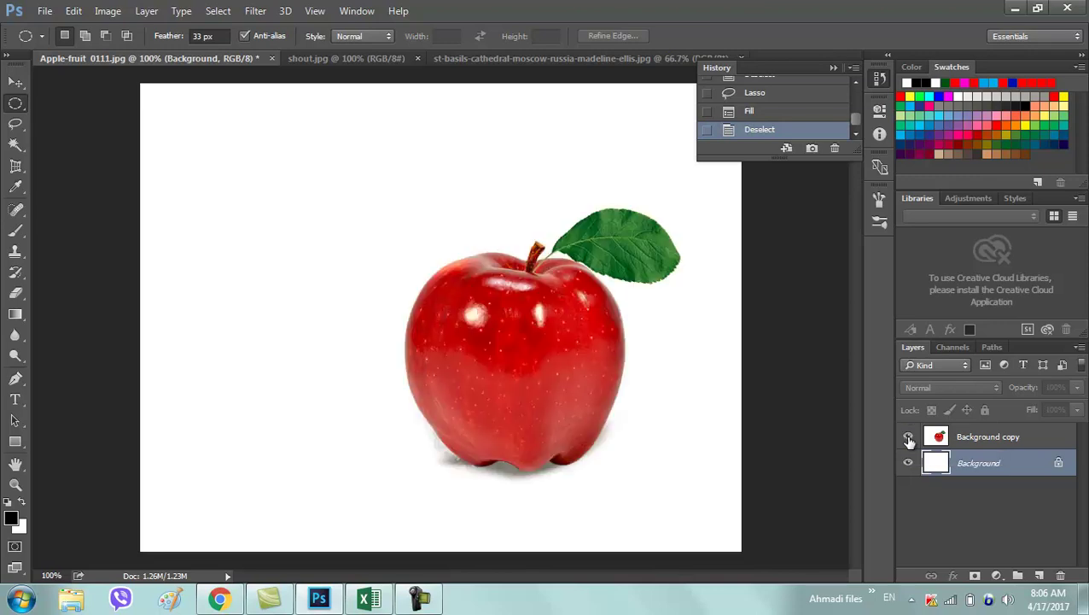
left_click(993, 435)
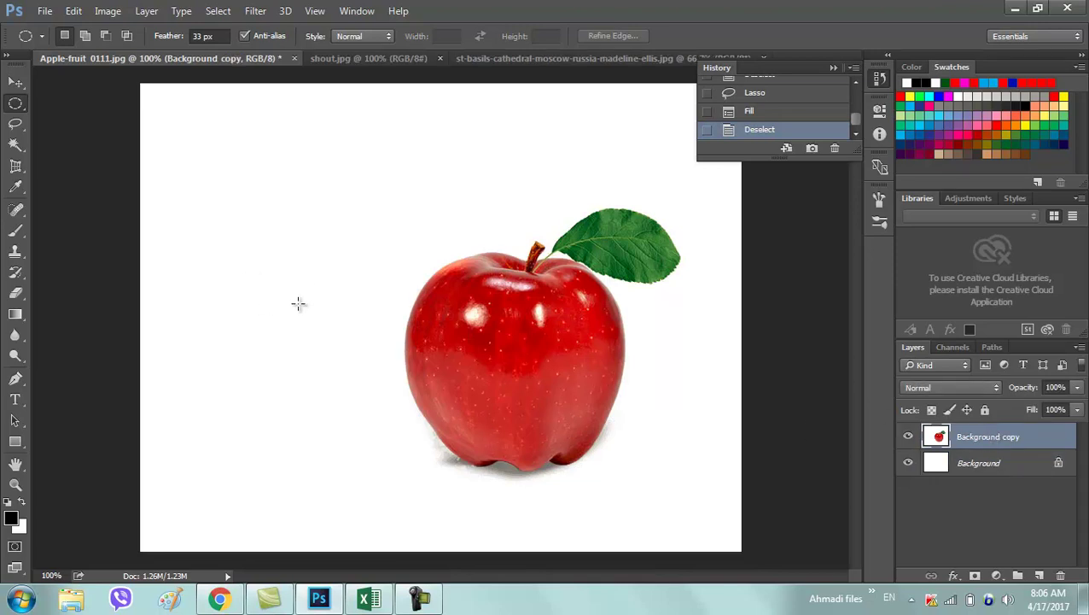
Magic-wand select the white around the apple on Background copy, delete it, and deselect
left_click(15, 146)
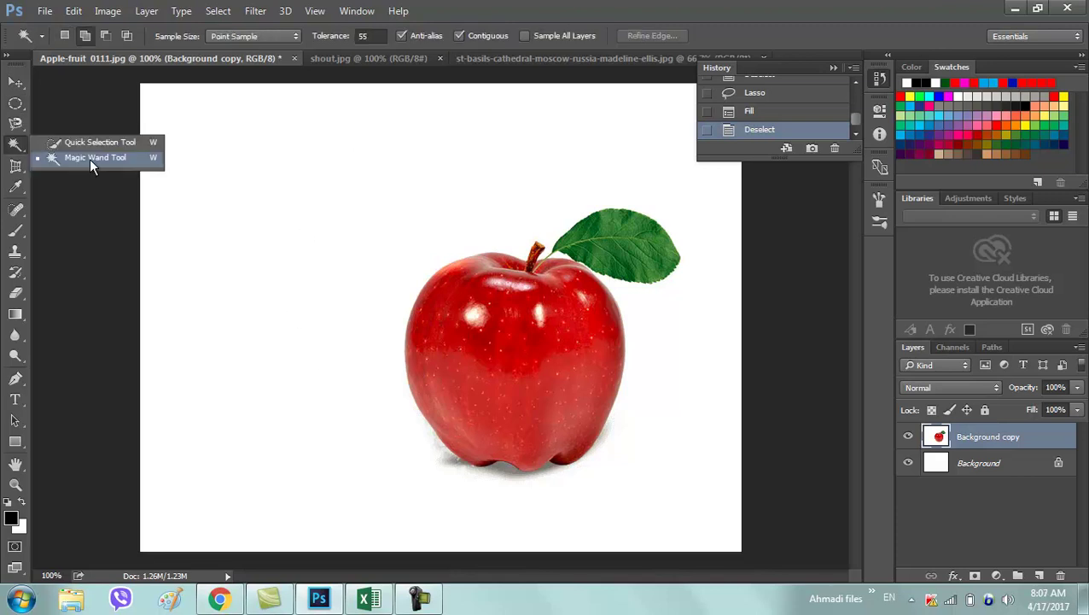
left_click(90, 158)
left_click(214, 252)
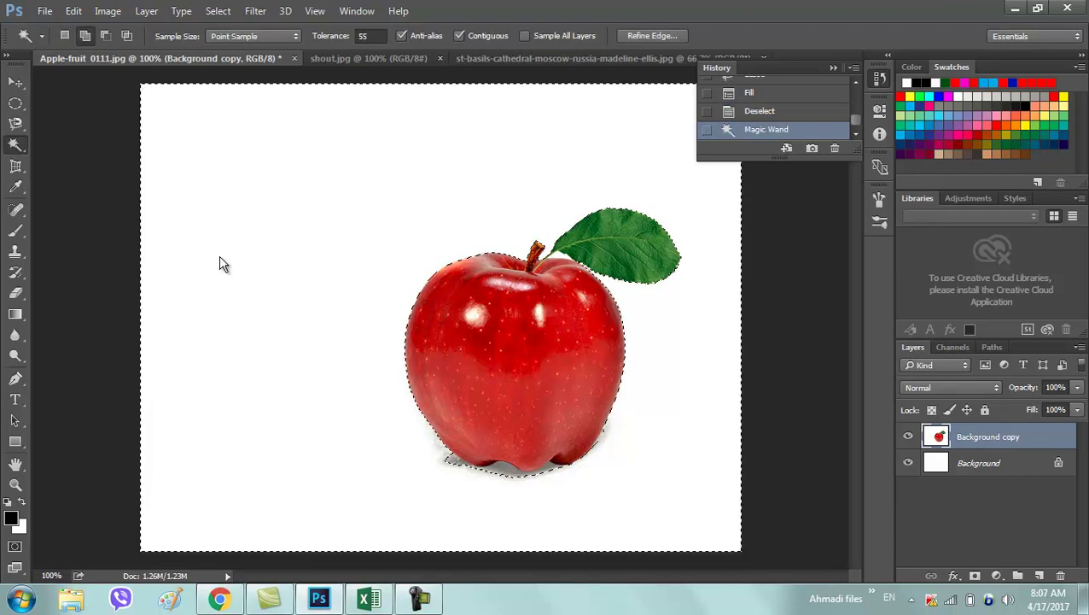
key("Delete")
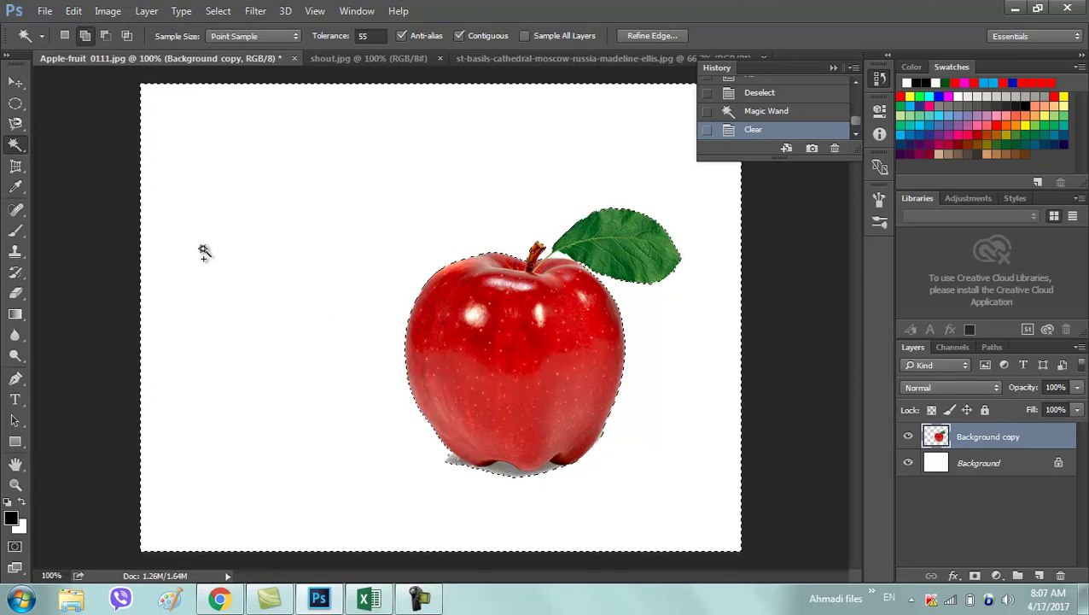
left_click(15, 103)
left_click(193, 233)
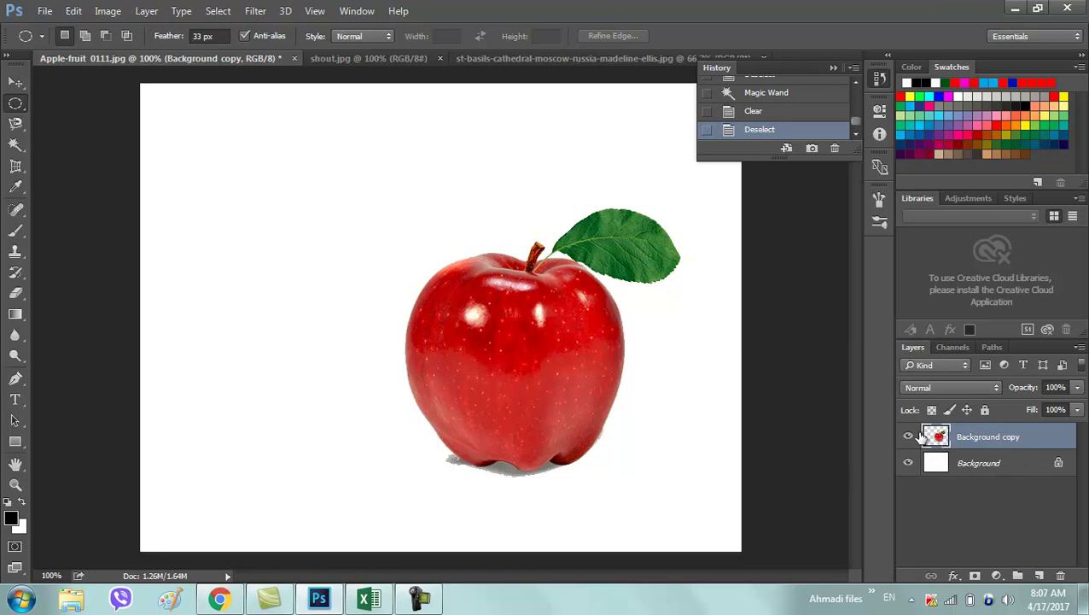
Toggle the Background layer's visibility to check transparency, then reselect Background copy
left_click(909, 464)
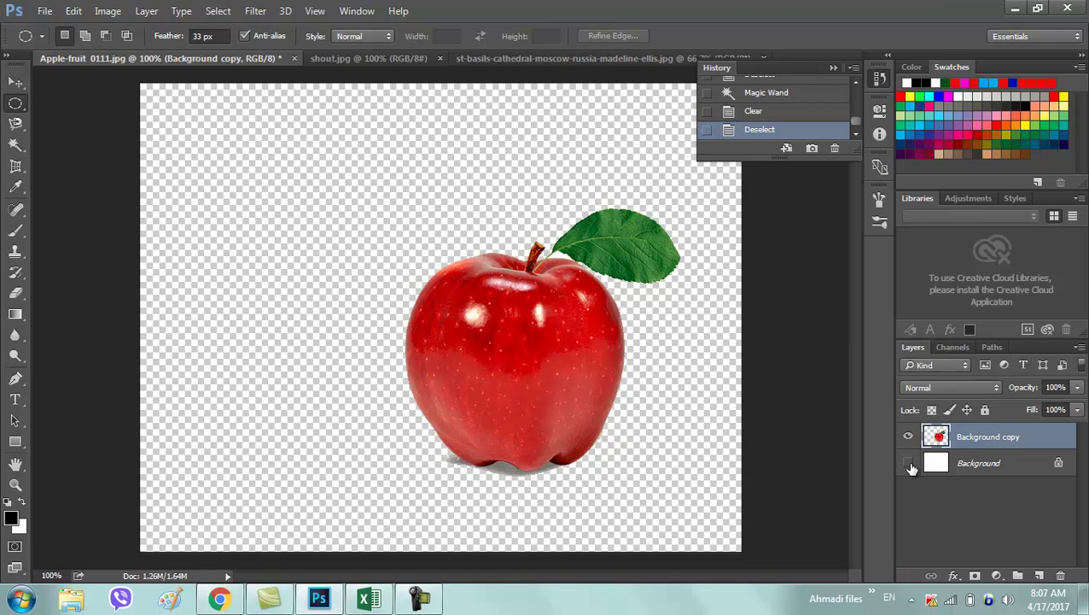
left_click(909, 464)
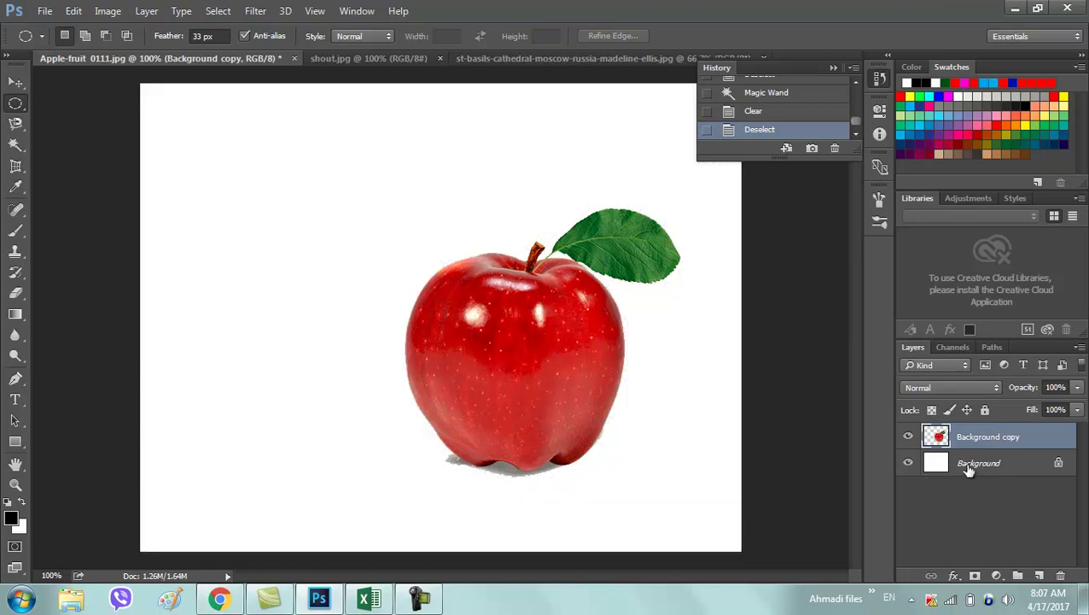
left_click(971, 467)
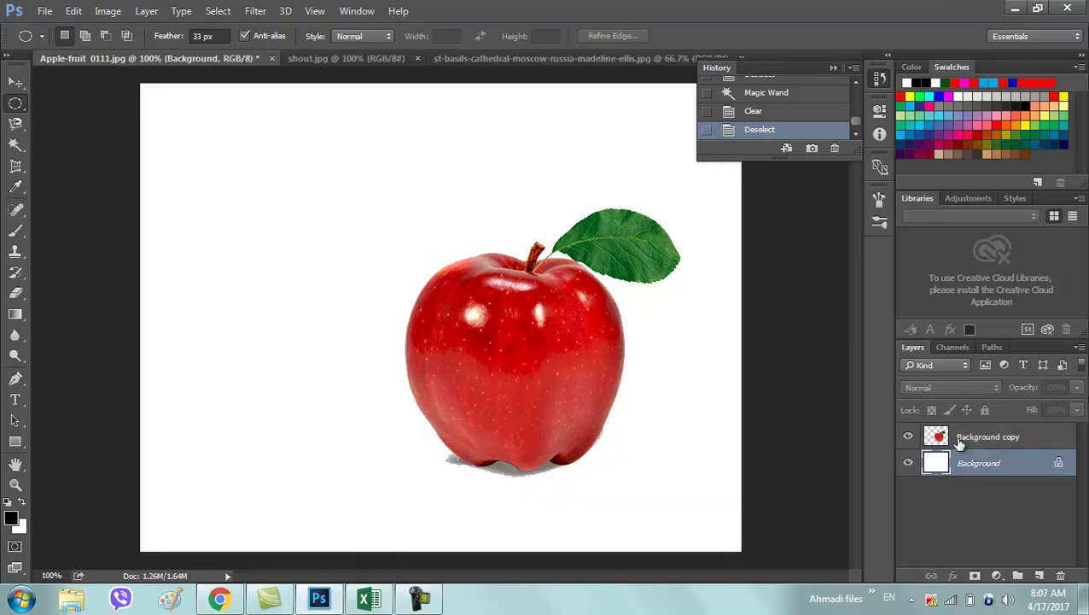
left_click(959, 441)
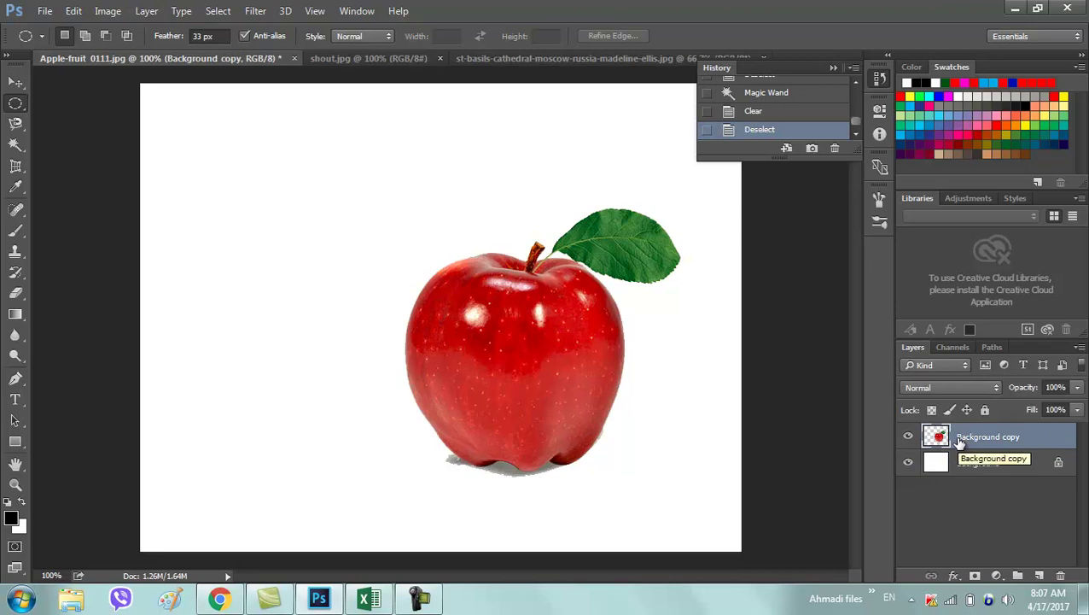
Duplicate Background copy into Background copy 2 and target the lower Background copy for filtering
right_click(956, 438)
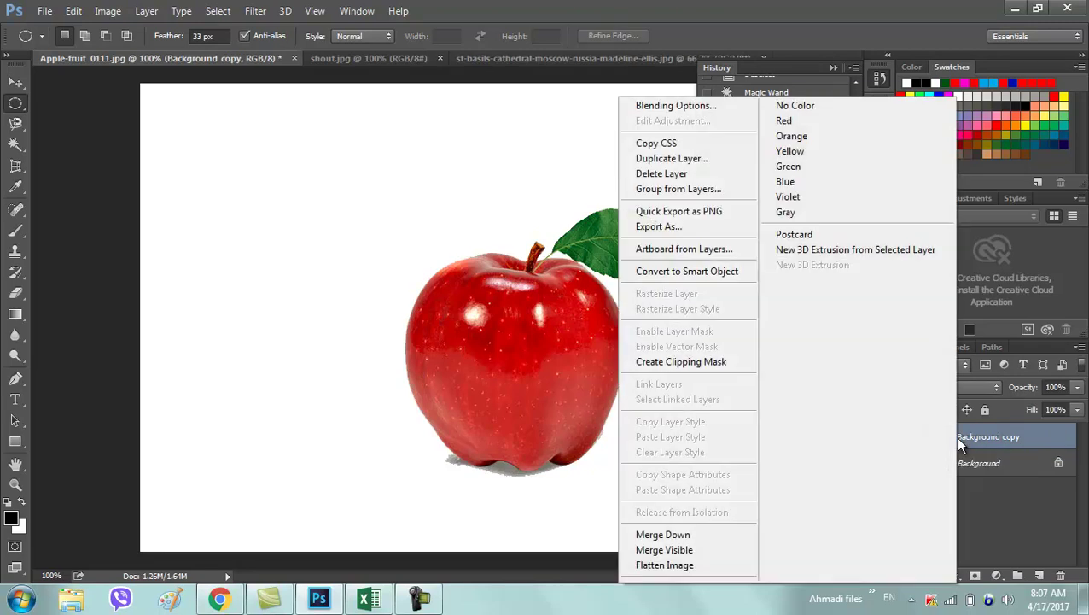
left_click(673, 158)
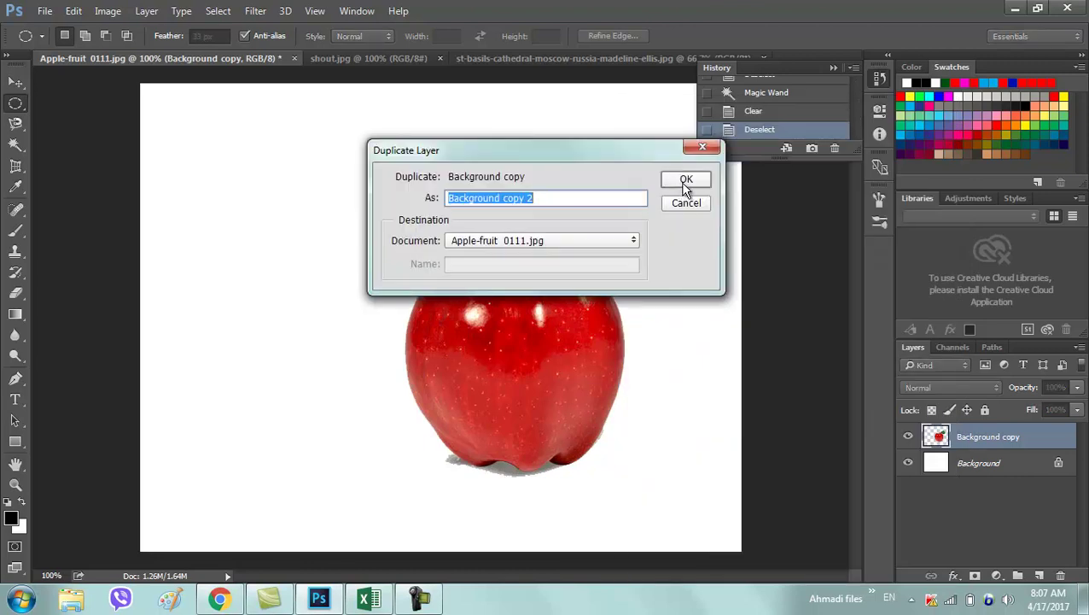
left_click(685, 182)
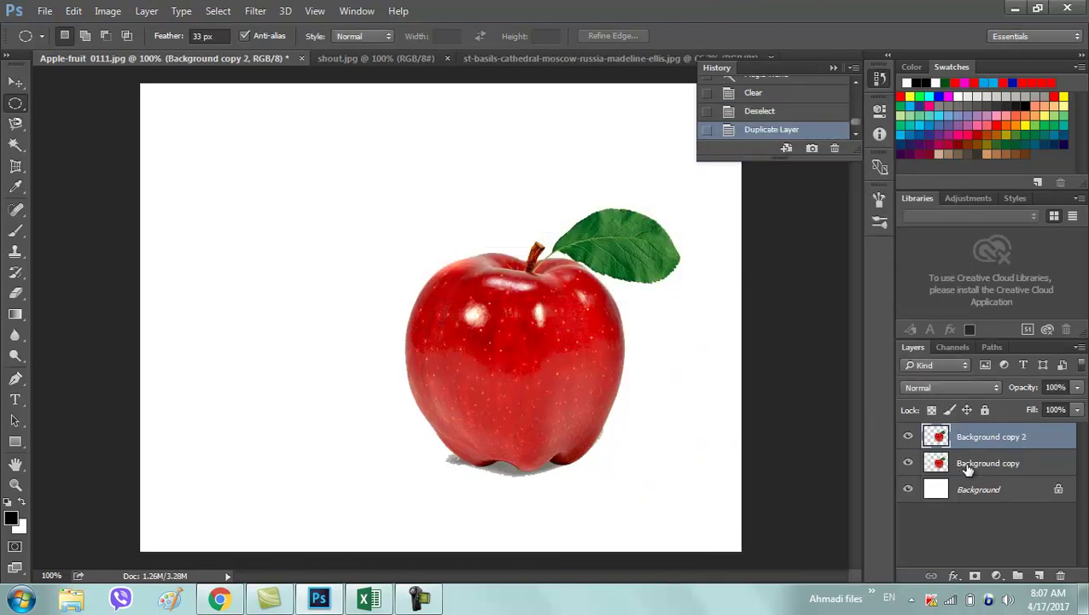
left_click(962, 470)
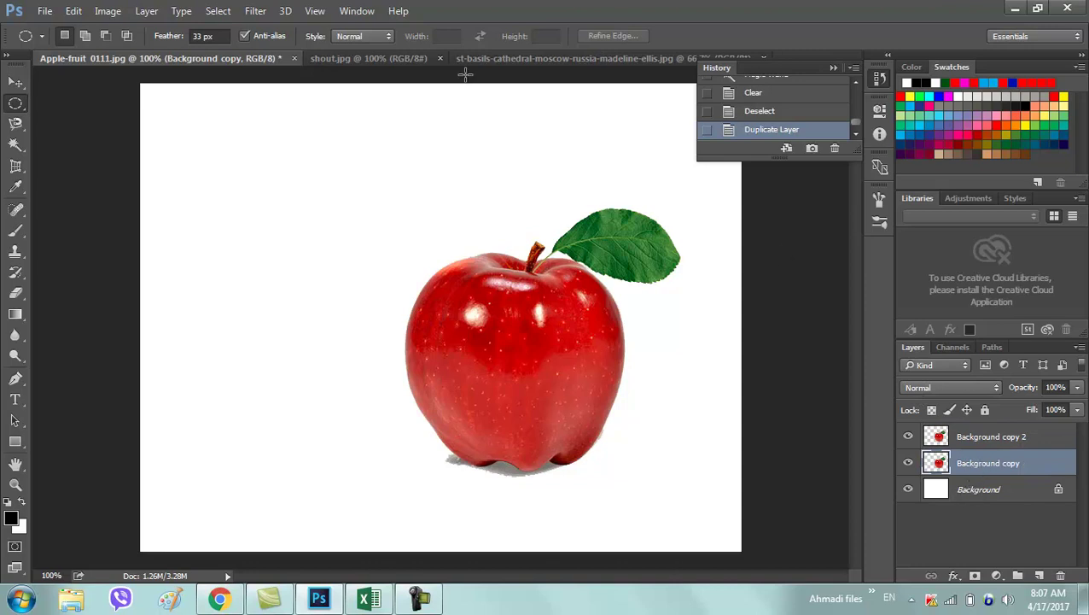
left_click(257, 12)
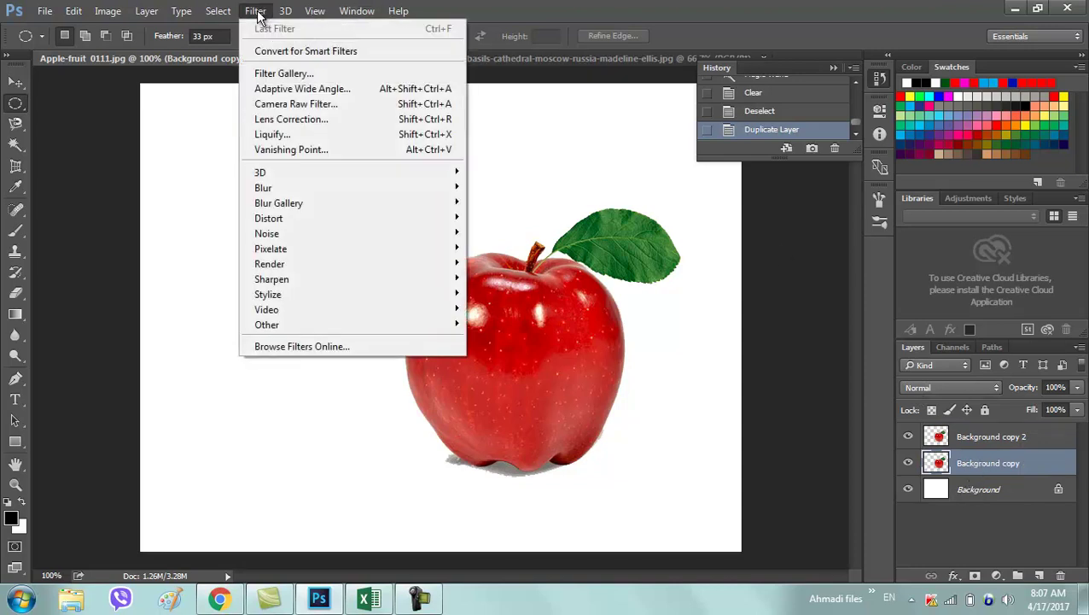
Liquify Background copy, forward-warping the apple's left side into a rounded leftward bulge
left_click(264, 141)
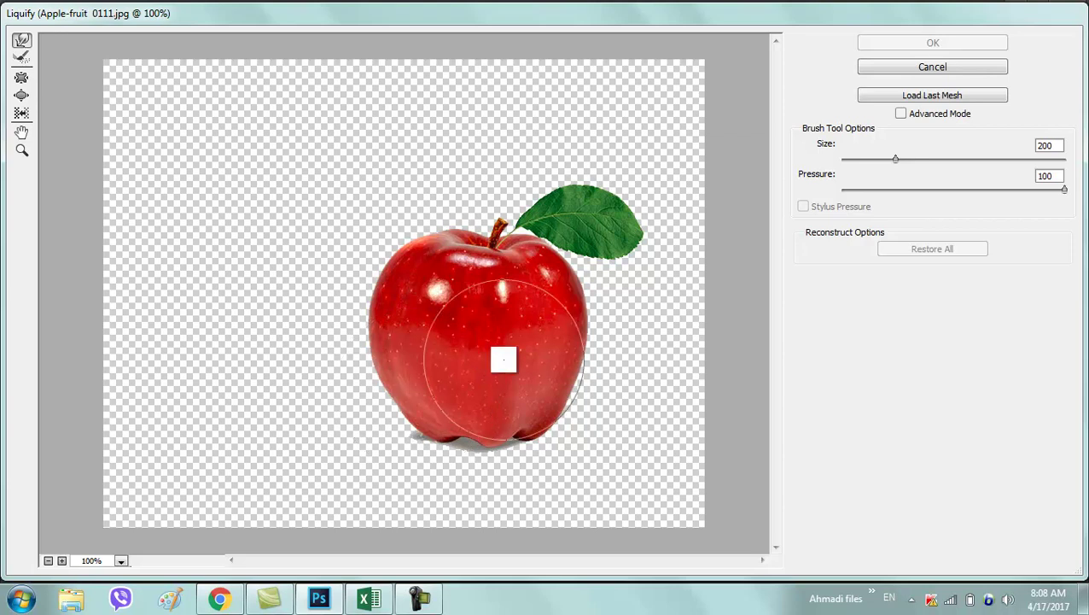
left_click_drag(381, 350, 324, 357)
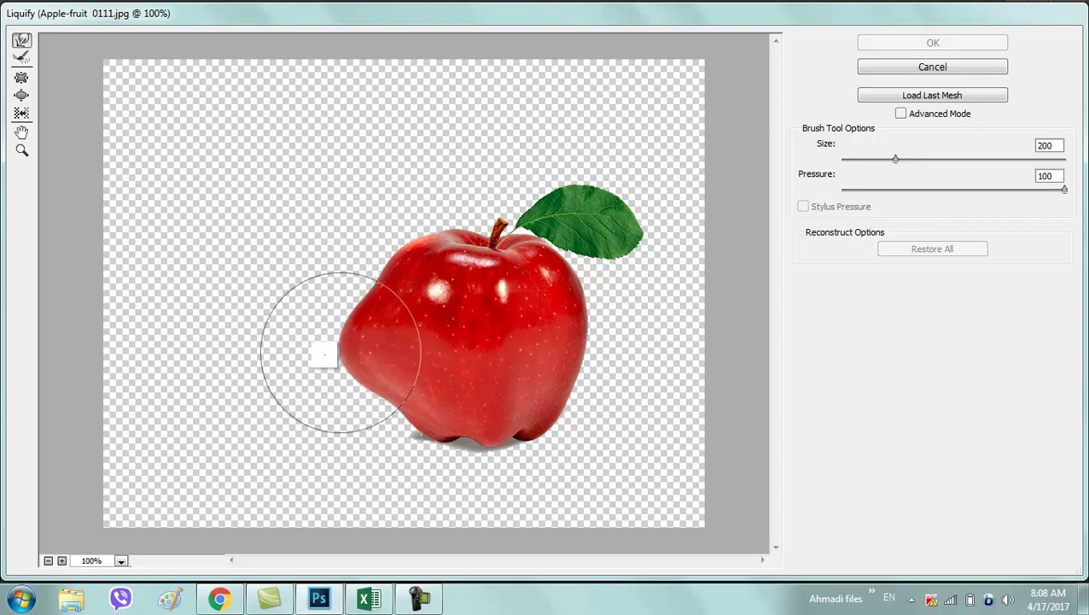
left_click_drag(385, 316, 335, 287)
left_click_drag(358, 352, 355, 408)
mouse_move(350, 469)
left_mouse_down()
mouse_move(350, 377)
mouse_move(389, 279)
mouse_move(375, 259)
mouse_move(341, 263)
mouse_move(316, 333)
mouse_move(287, 345)
mouse_move(279, 428)
left_mouse_up()
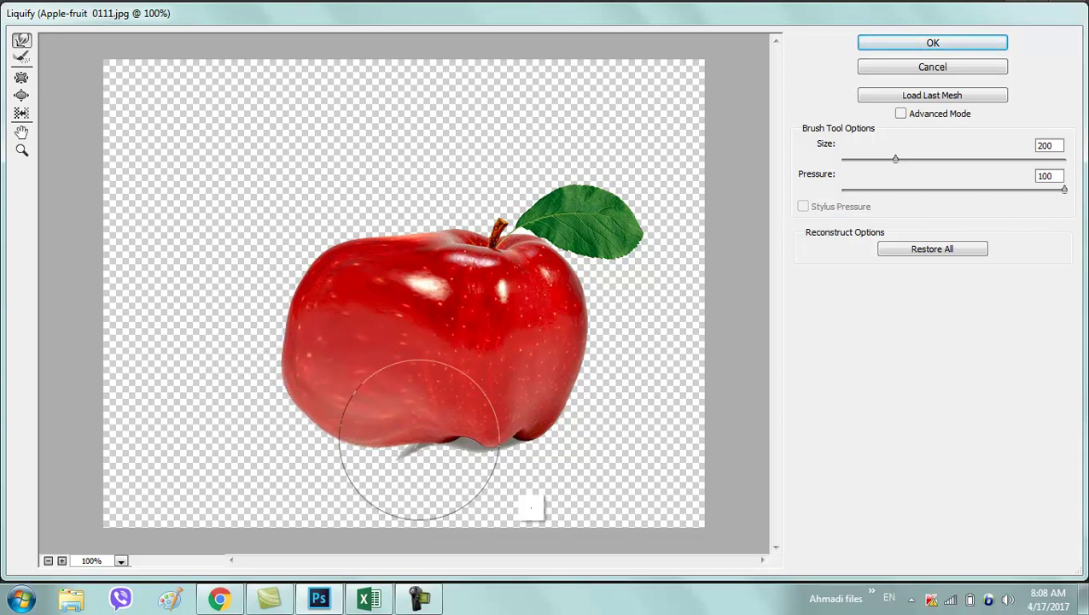
left_click(910, 36)
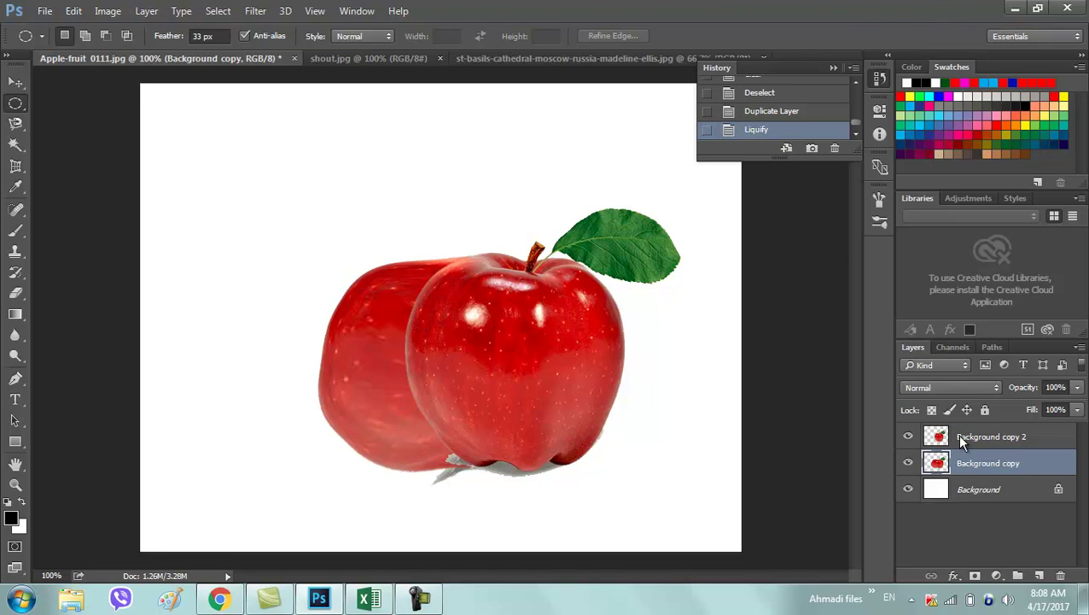
Add layer masks to both Background copy and Background copy 2
left_click(908, 489)
left_click(908, 490)
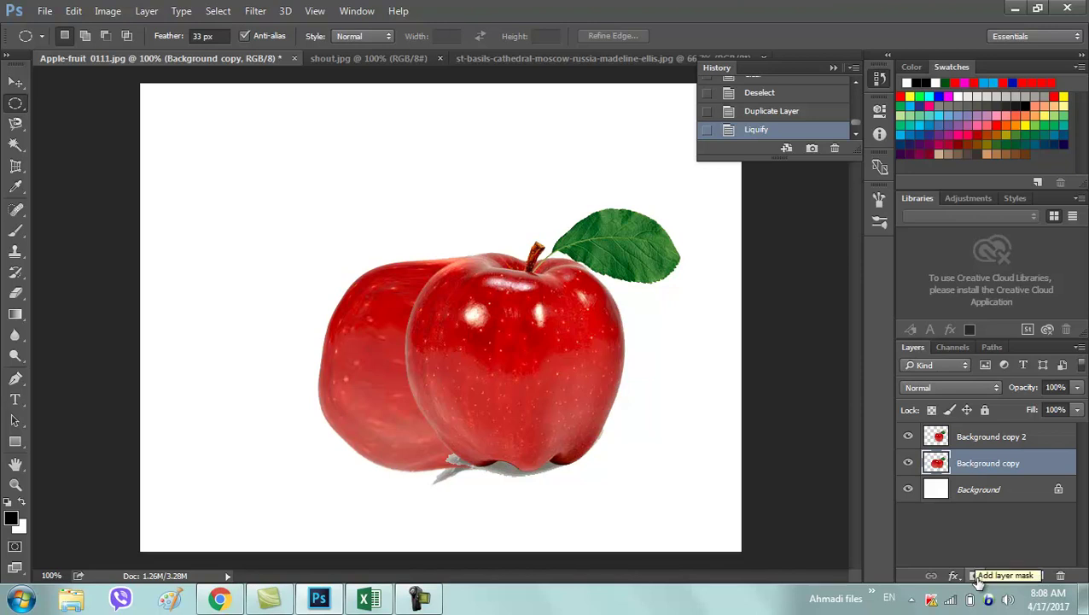
left_click(976, 576)
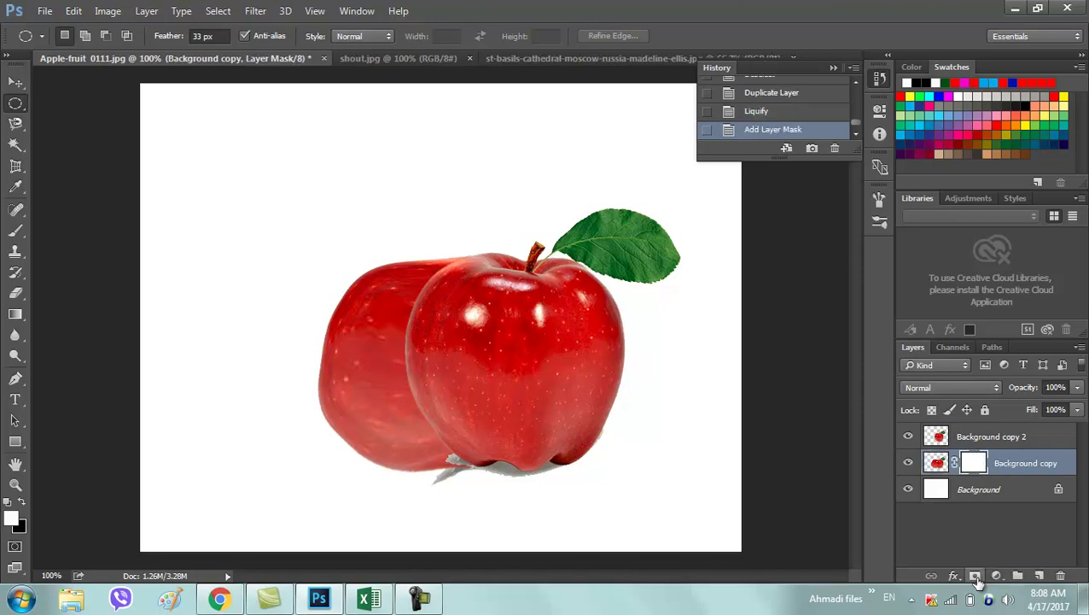
left_click(984, 439)
left_click(976, 577)
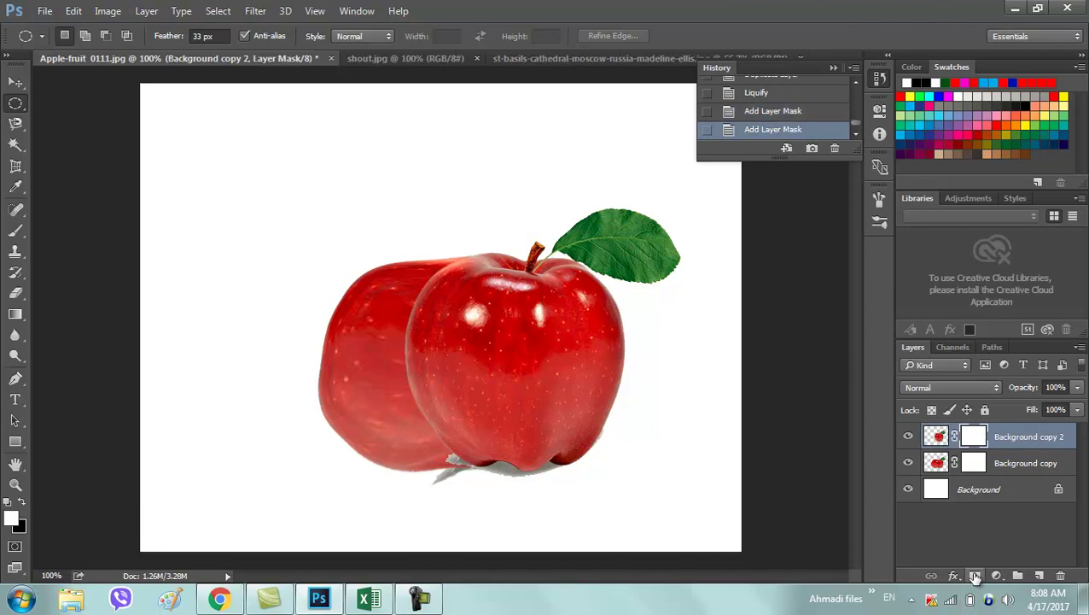
left_click(989, 468)
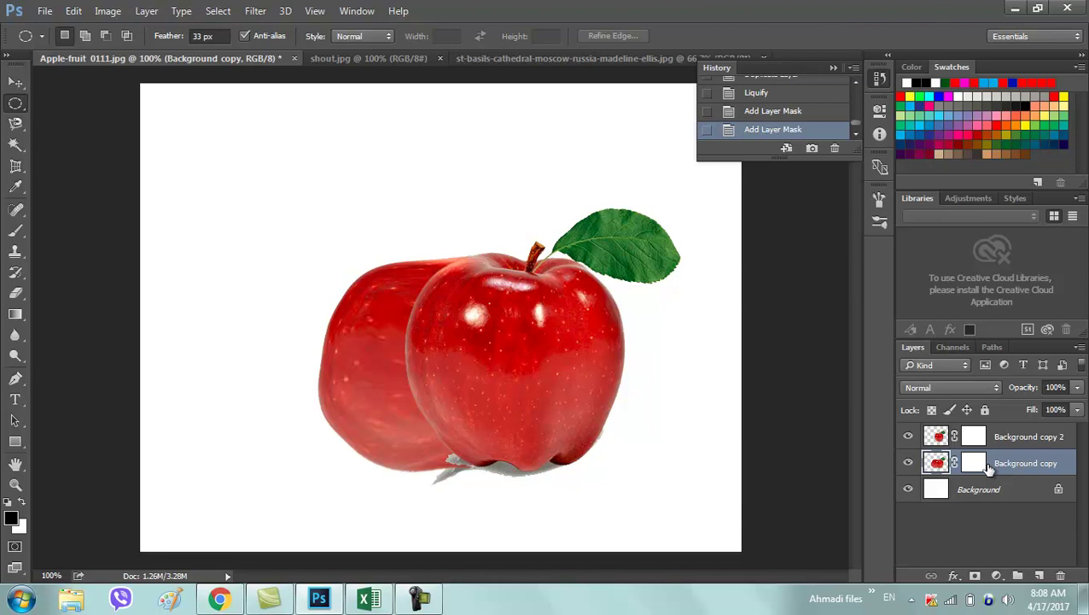
Invert Background copy's layer mask to black, undoing an accidental image inversion first
key("ctrl+i")
left_click(977, 463)
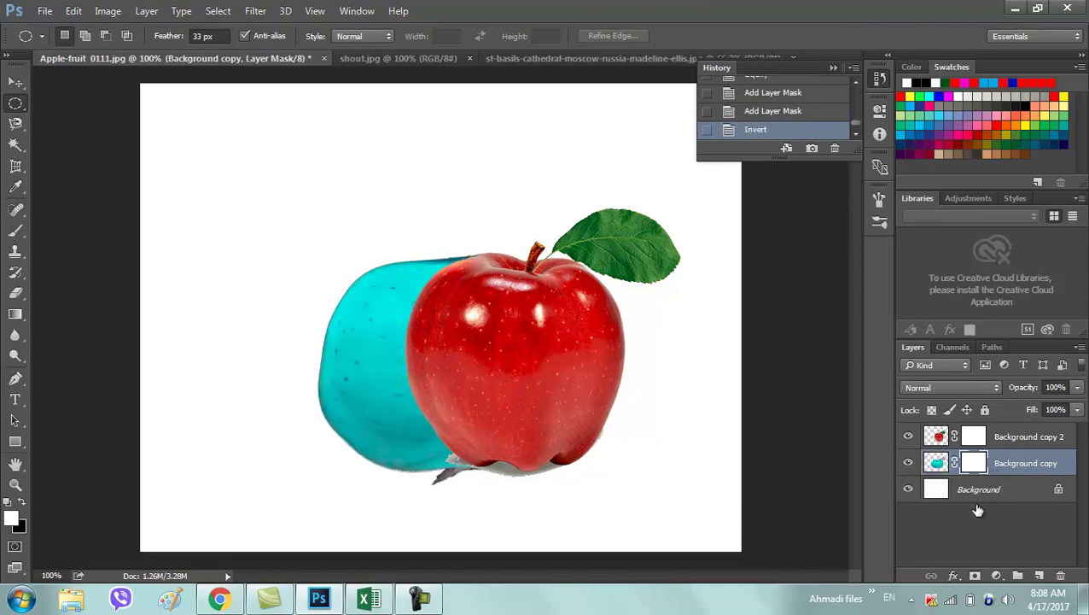
key("ctrl+z")
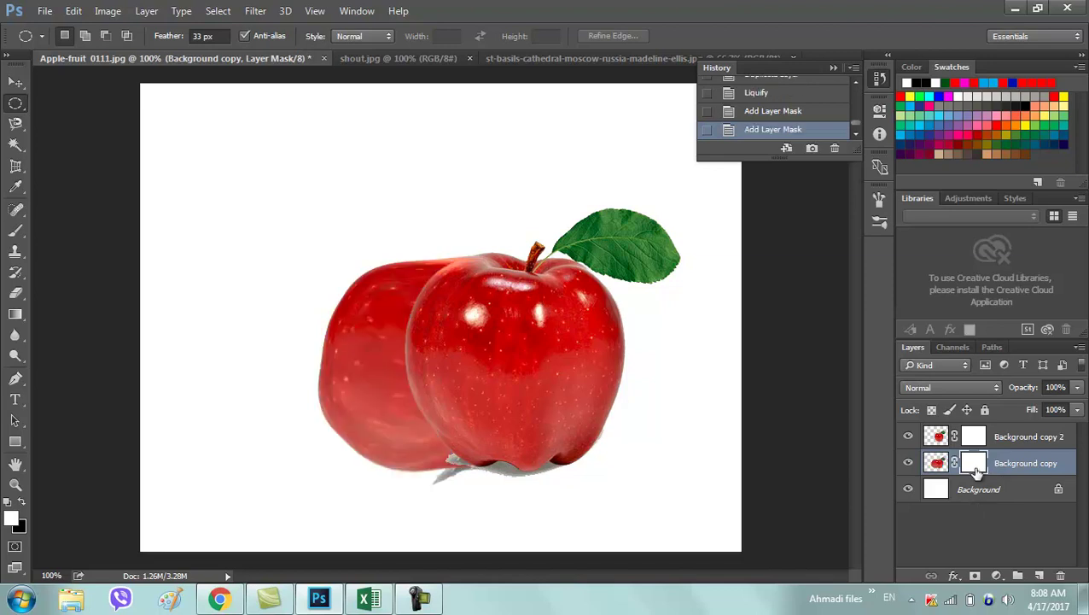
key("ctrl+i")
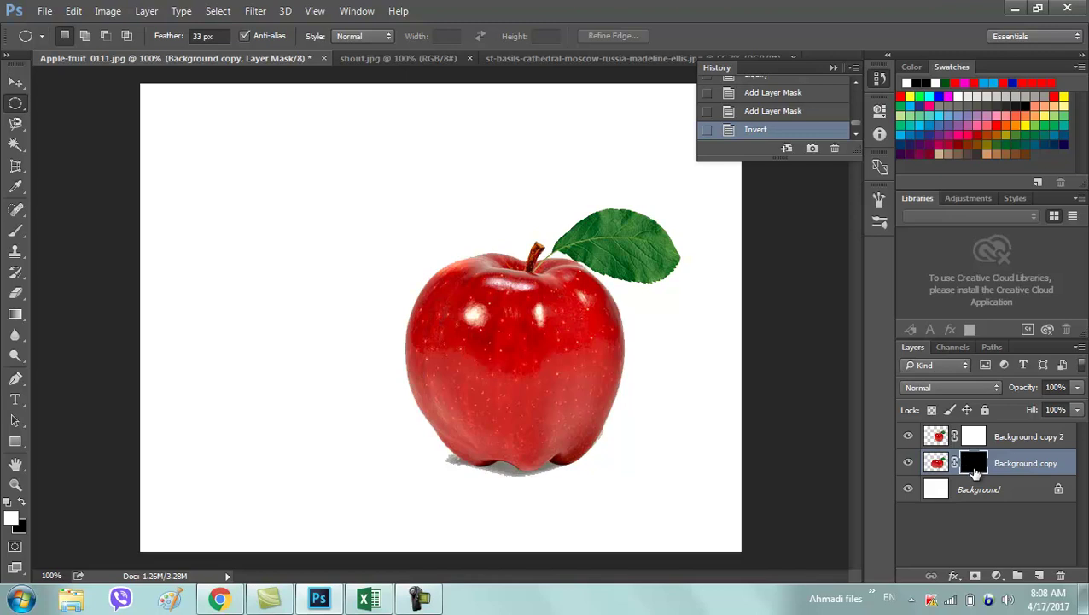
After browsing the Layer and Image menus, target Background copy 2's mask and set black foreground
left_click(155, 13)
left_click(154, 12)
left_click(108, 11)
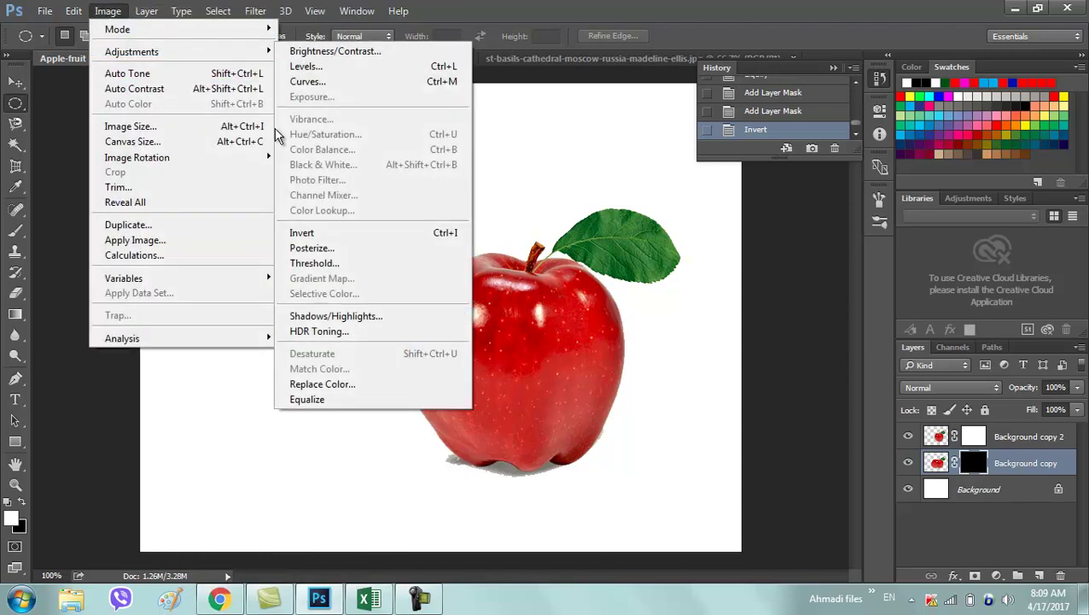
mouse_move(132, 51)
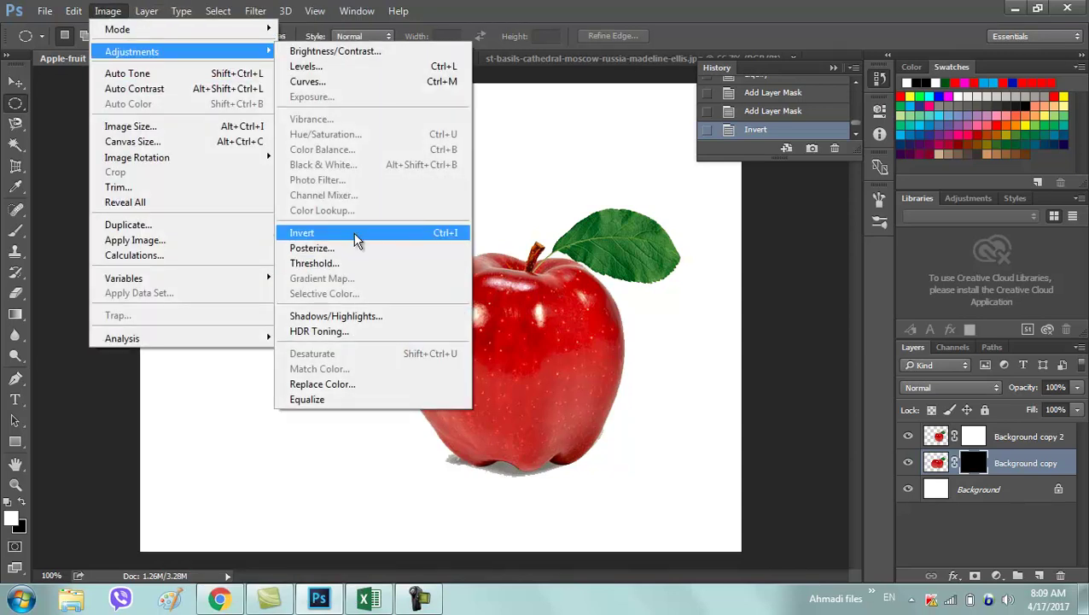
left_click(460, 7)
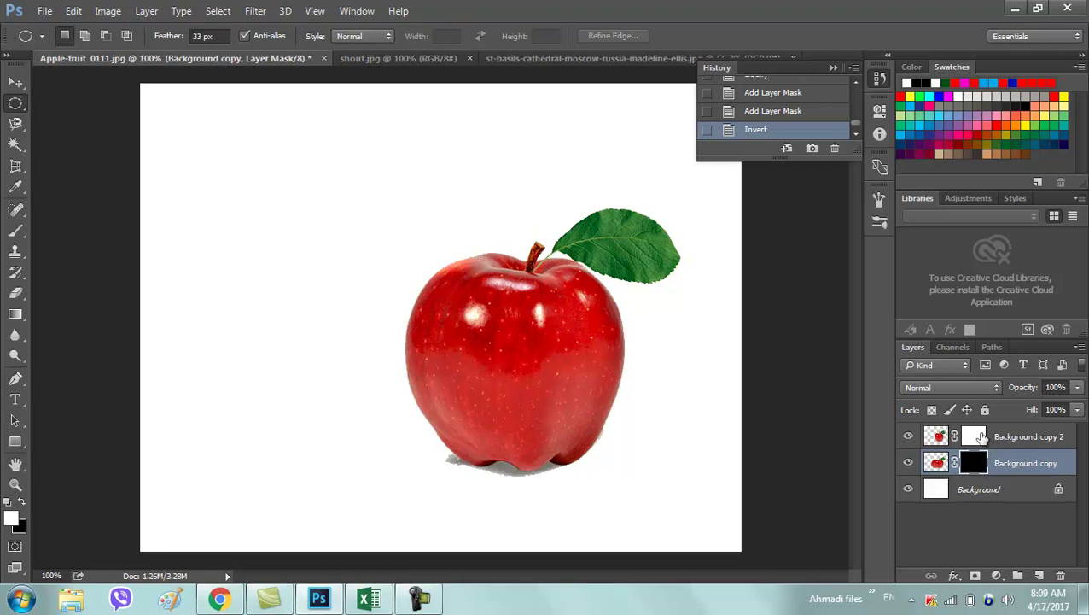
left_click(974, 436)
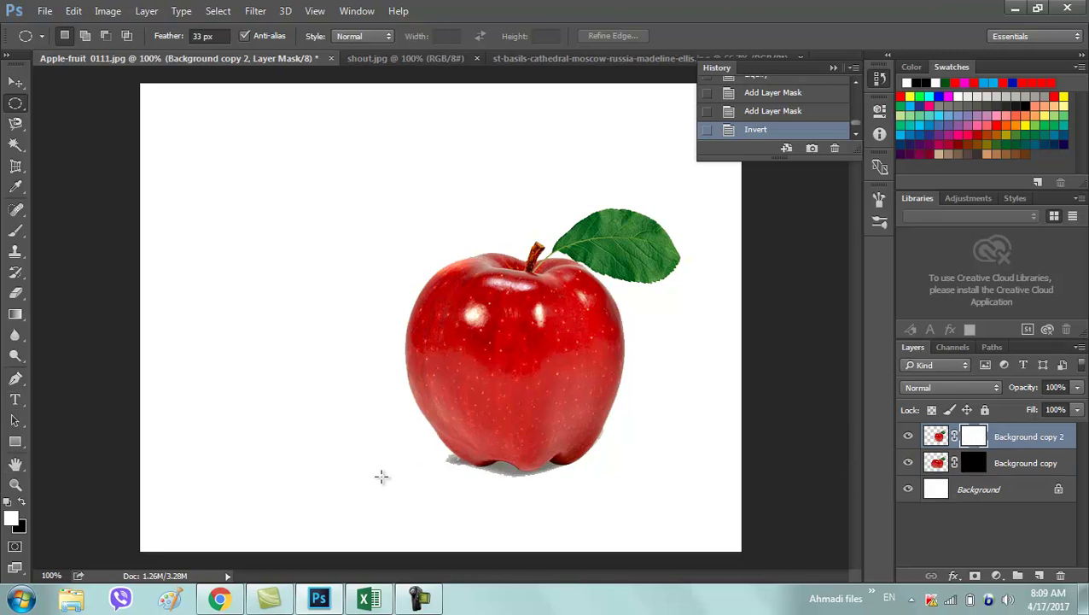
left_click(23, 503)
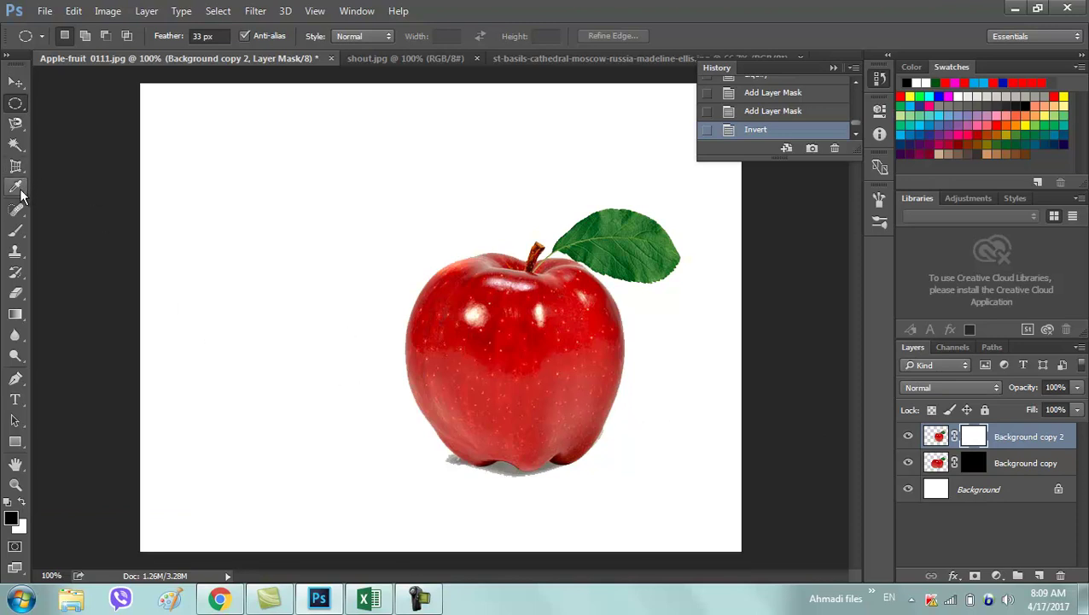
Paint black with a splatter brush on Background copy 2's mask, speckling the apple's left edge
left_click(17, 232)
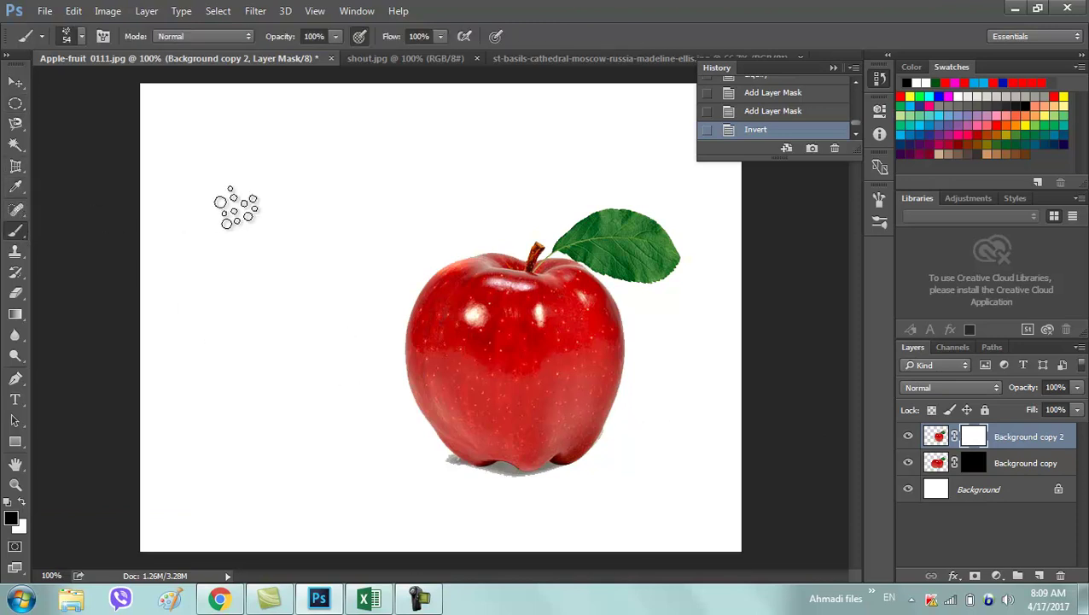
right_click(246, 212)
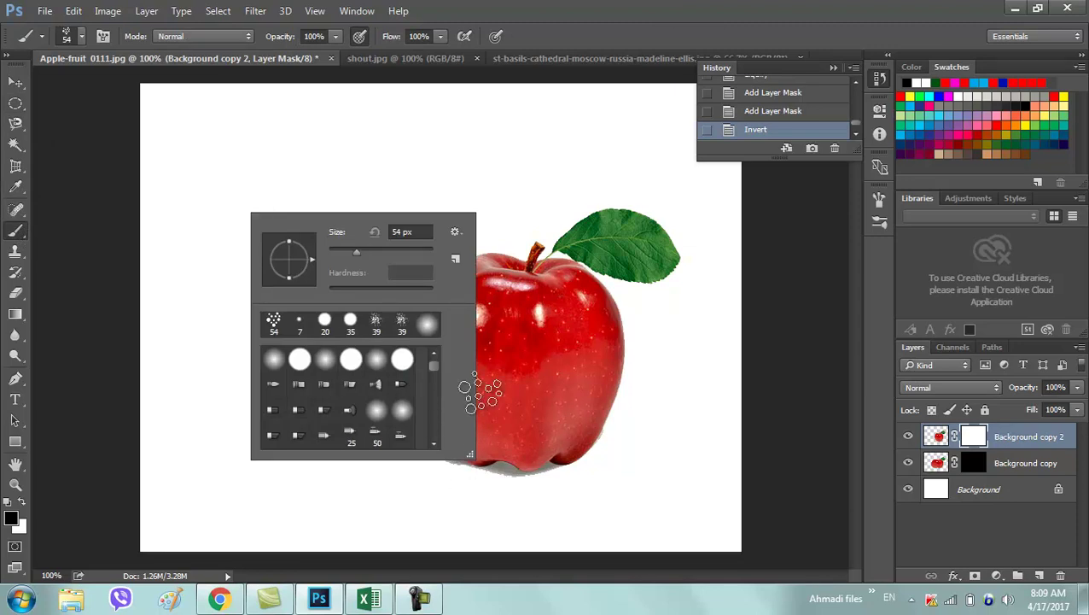
mouse_move(436, 365)
left_mouse_down()
mouse_move(429, 429)
mouse_move(437, 352)
left_mouse_up()
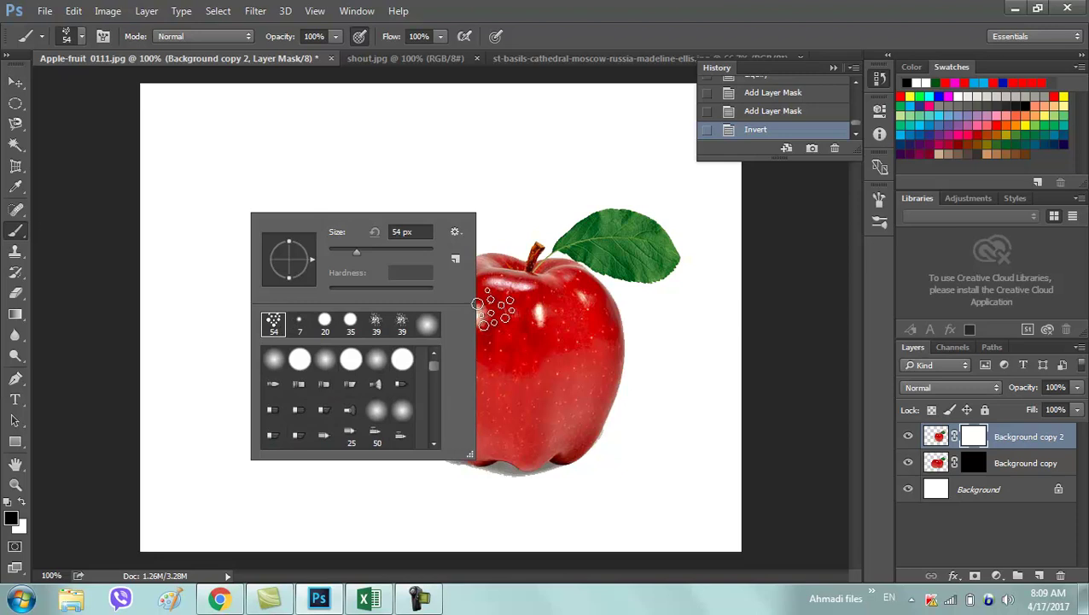
left_click(570, 7)
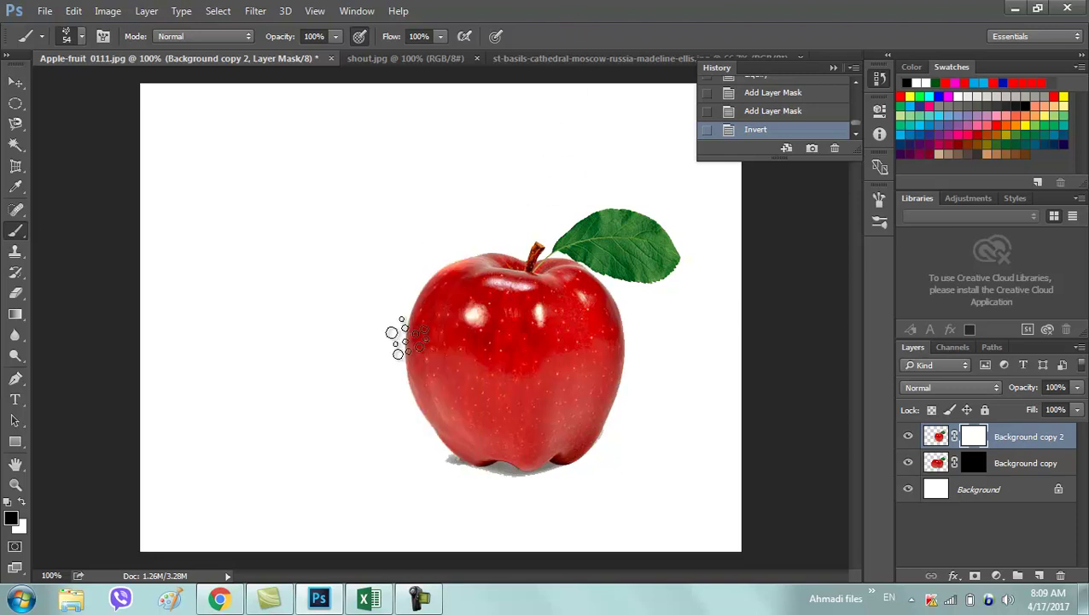
mouse_move(406, 341)
left_mouse_down()
mouse_move(401, 377)
mouse_move(421, 438)
mouse_move(401, 373)
mouse_move(413, 338)
left_mouse_up()
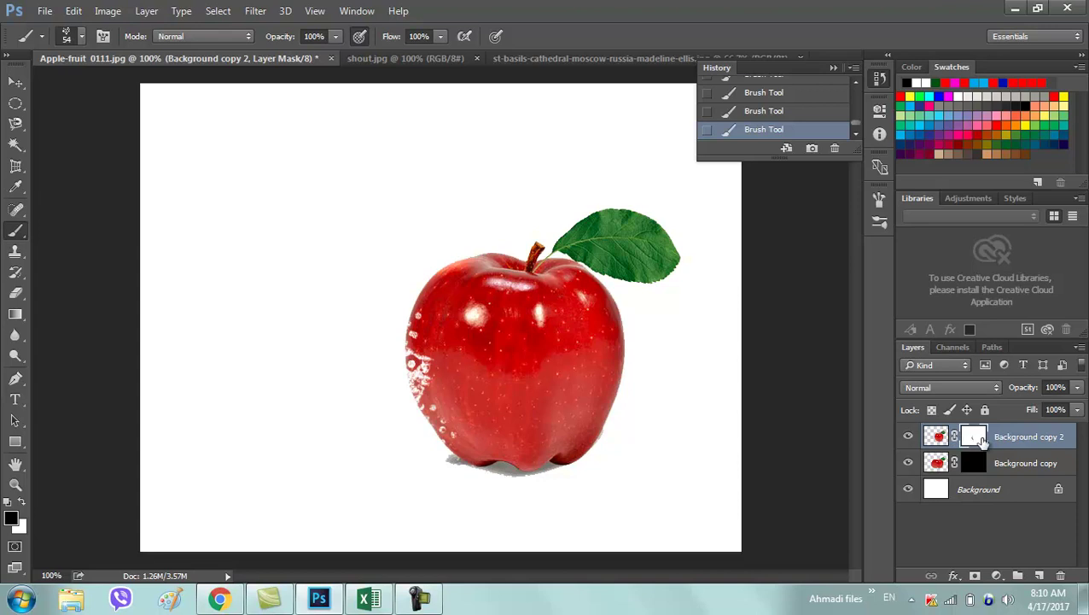
left_click_drag(427, 338, 413, 267)
mouse_move(399, 350)
left_mouse_down()
mouse_move(385, 366)
mouse_move(441, 461)
mouse_move(462, 413)
mouse_move(462, 367)
mouse_move(421, 434)
mouse_move(435, 333)
mouse_move(416, 374)
left_mouse_up()
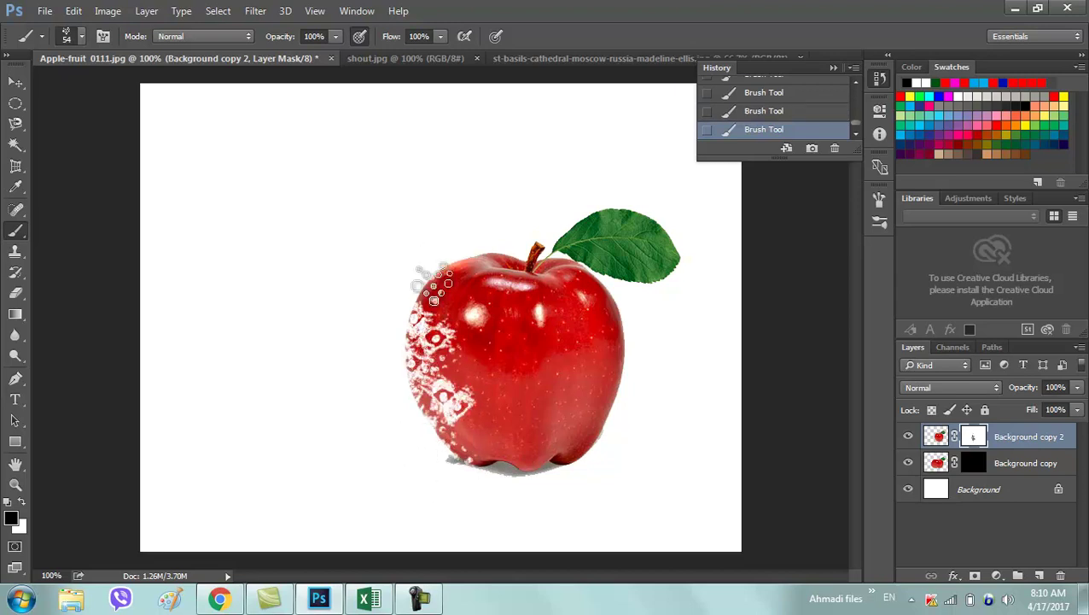
mouse_move(415, 276)
left_mouse_down()
mouse_move(433, 262)
mouse_move(399, 323)
left_mouse_up()
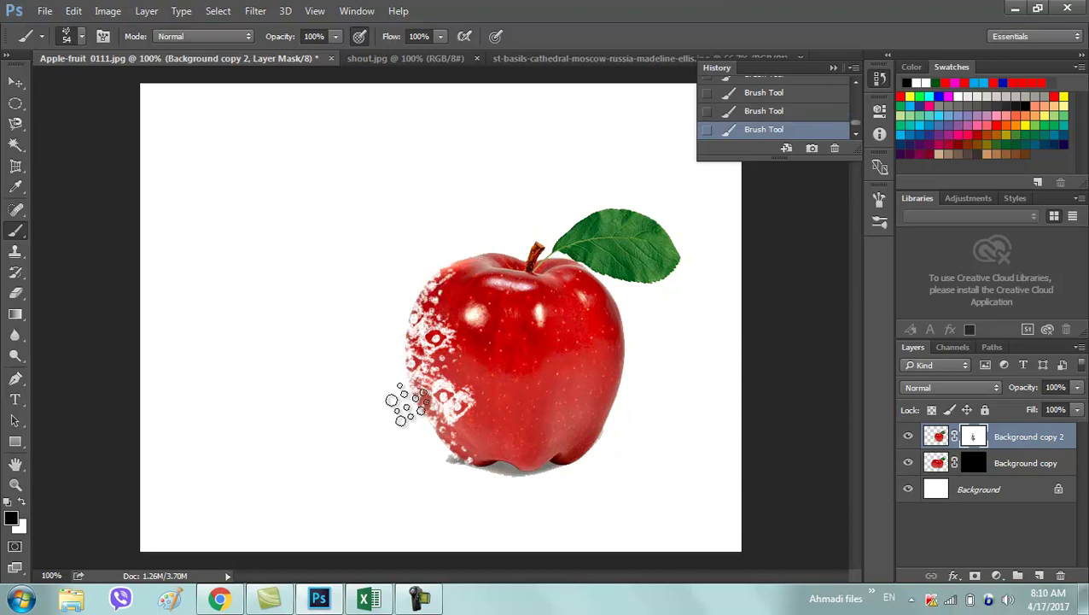
left_click_drag(389, 328, 389, 299)
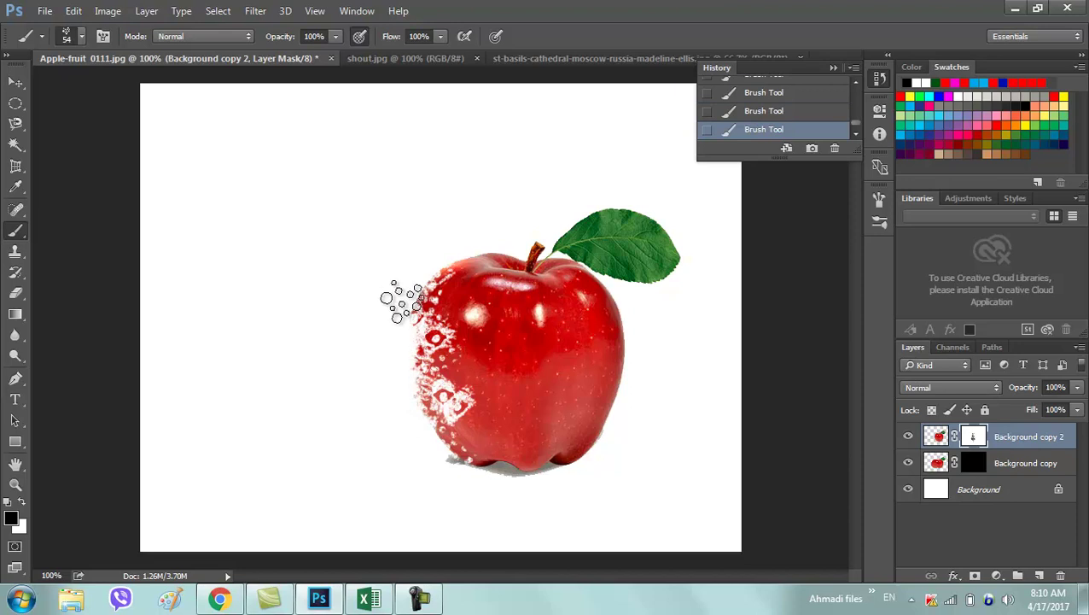
left_click_drag(405, 377, 417, 413)
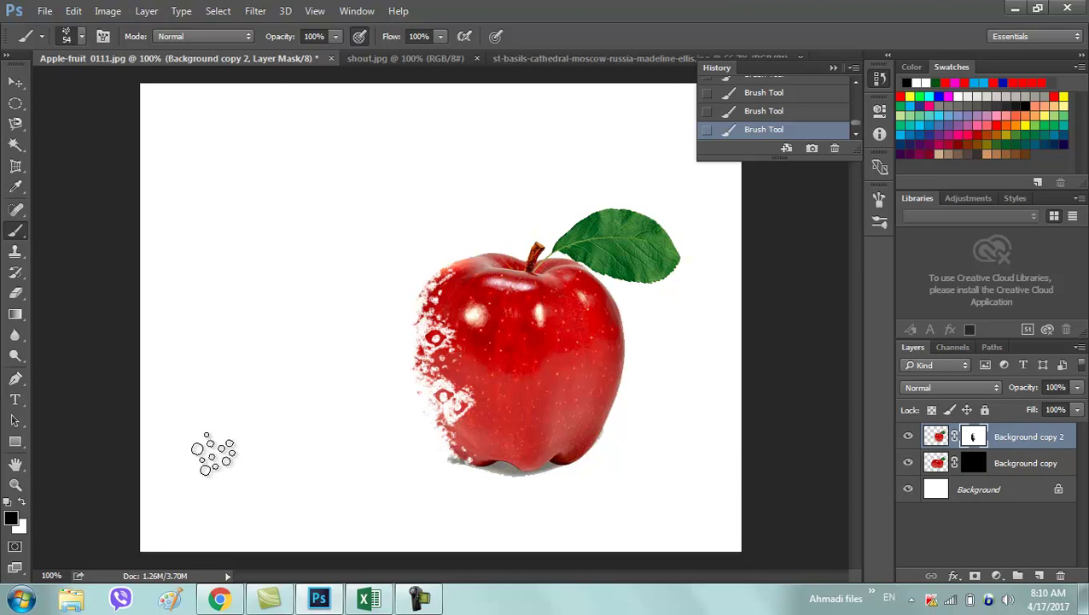
key("bracketleft")
key("bracketleft")
key("bracketleft")
key("bracketleft")
key("bracketleft")
key("bracketleft")
key("bracketleft")
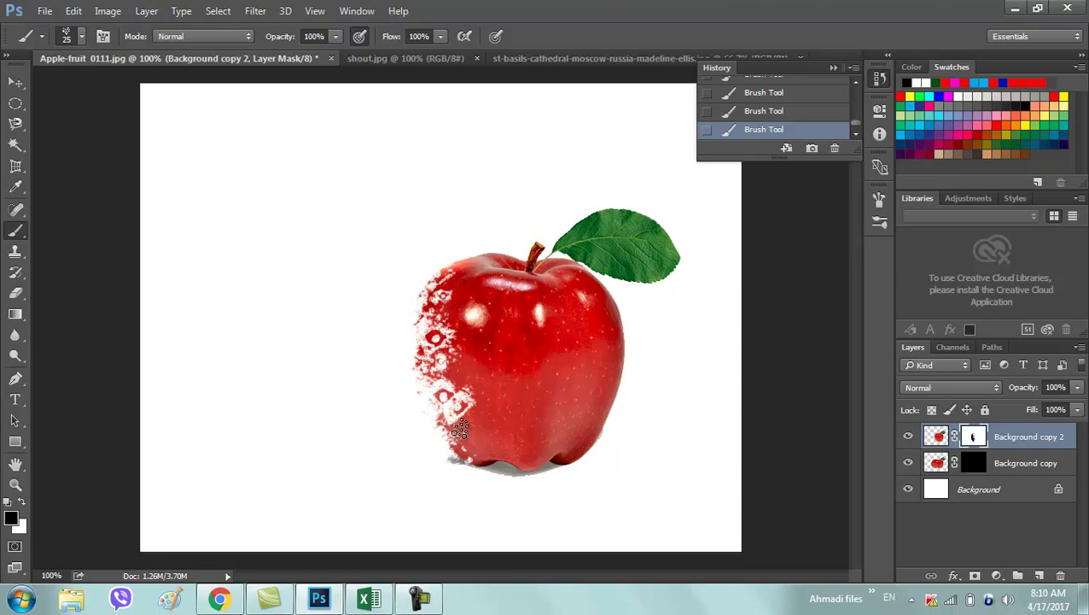
Settle on the 25 px scatter brush after trying hard round presets, then target Background copy
right_click(330, 309)
left_click(406, 419)
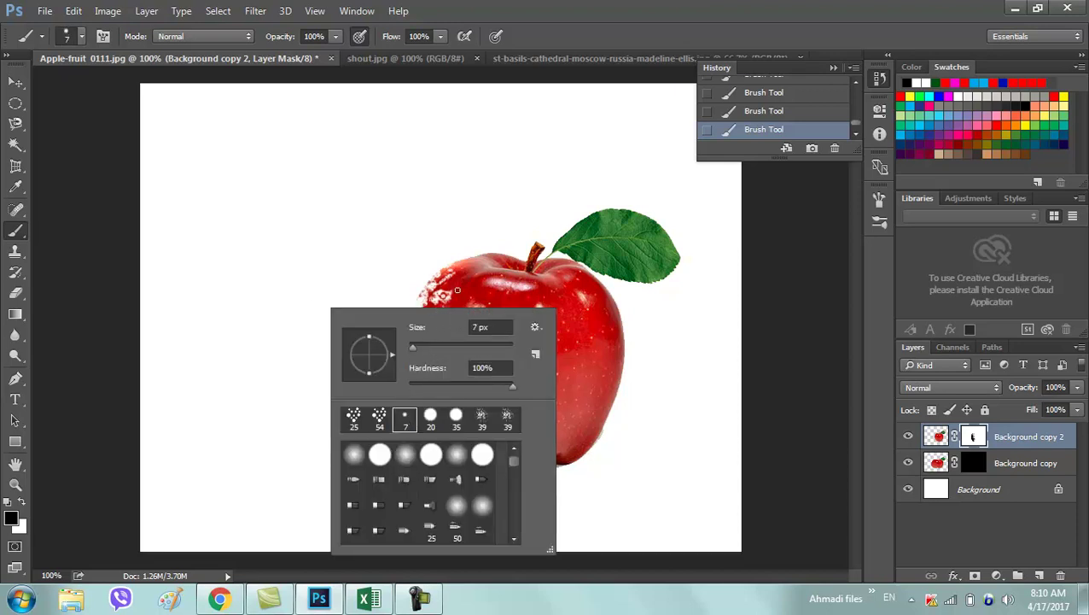
left_click(355, 419)
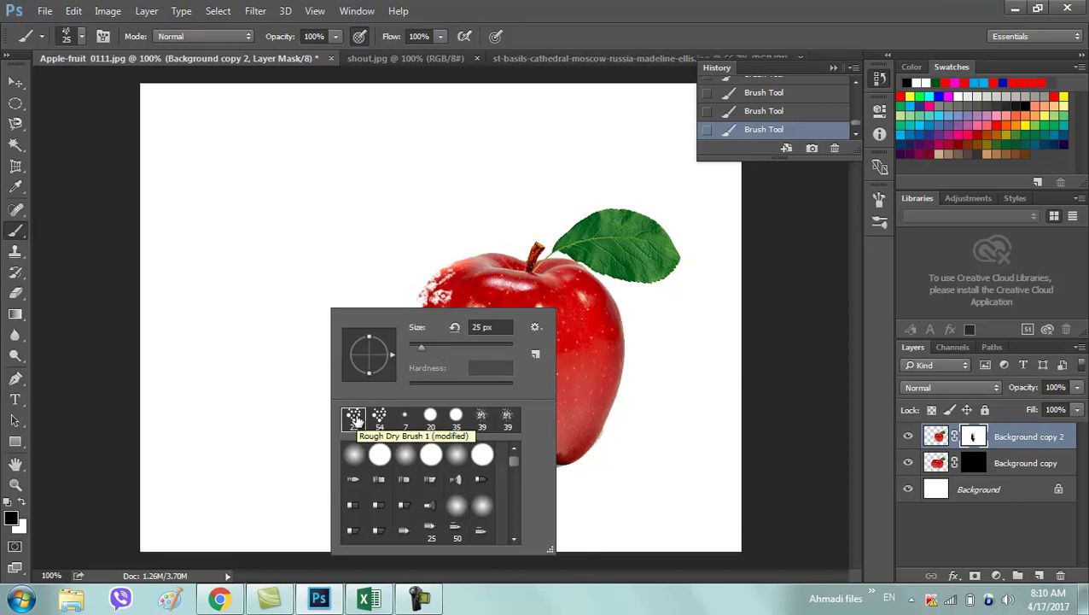
left_click(430, 454)
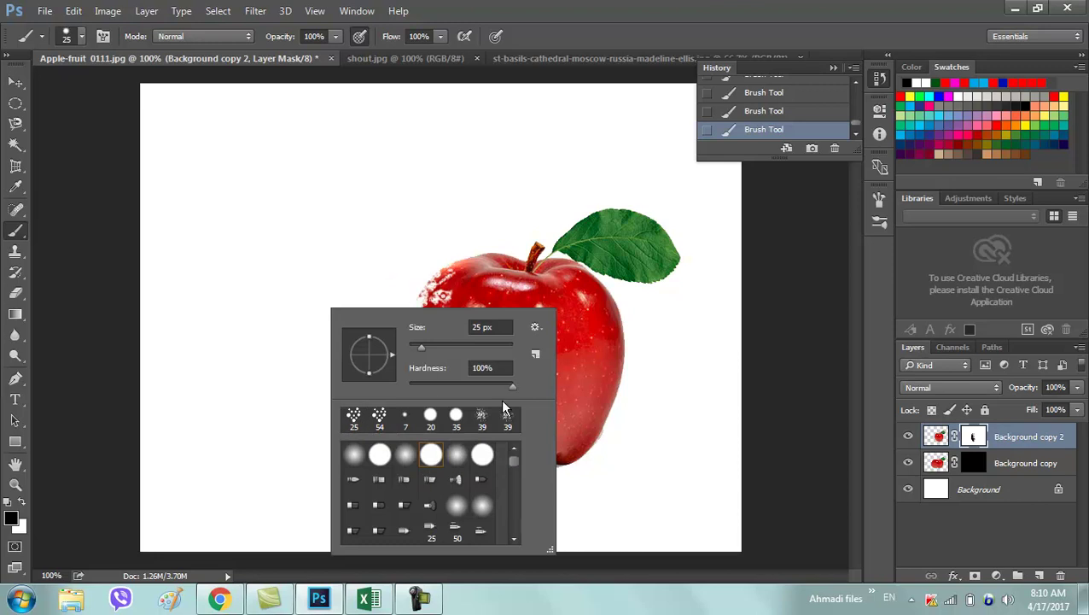
left_click(351, 420)
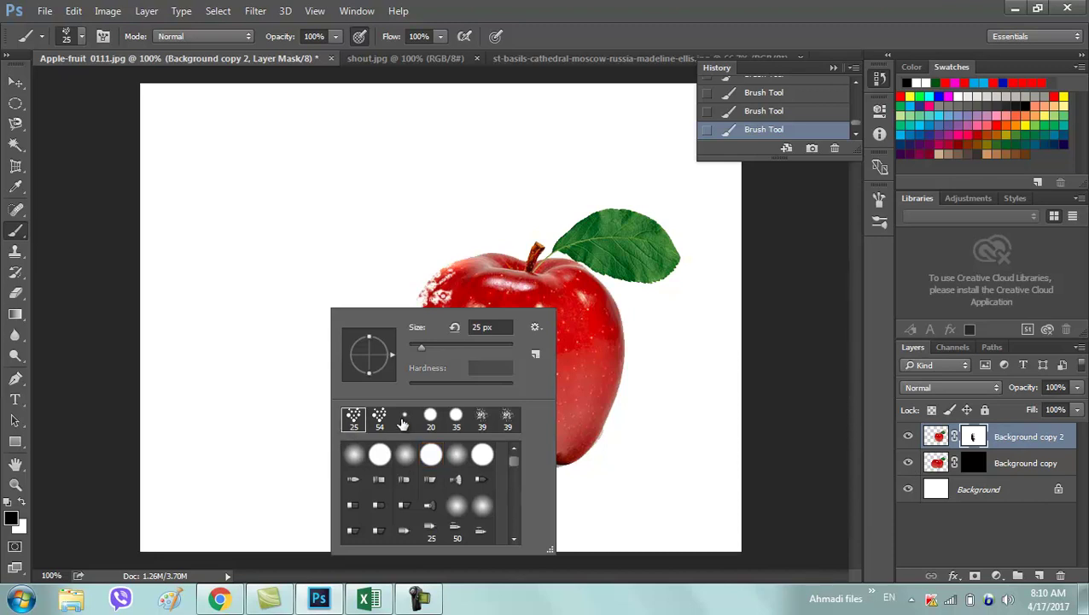
left_click(991, 473)
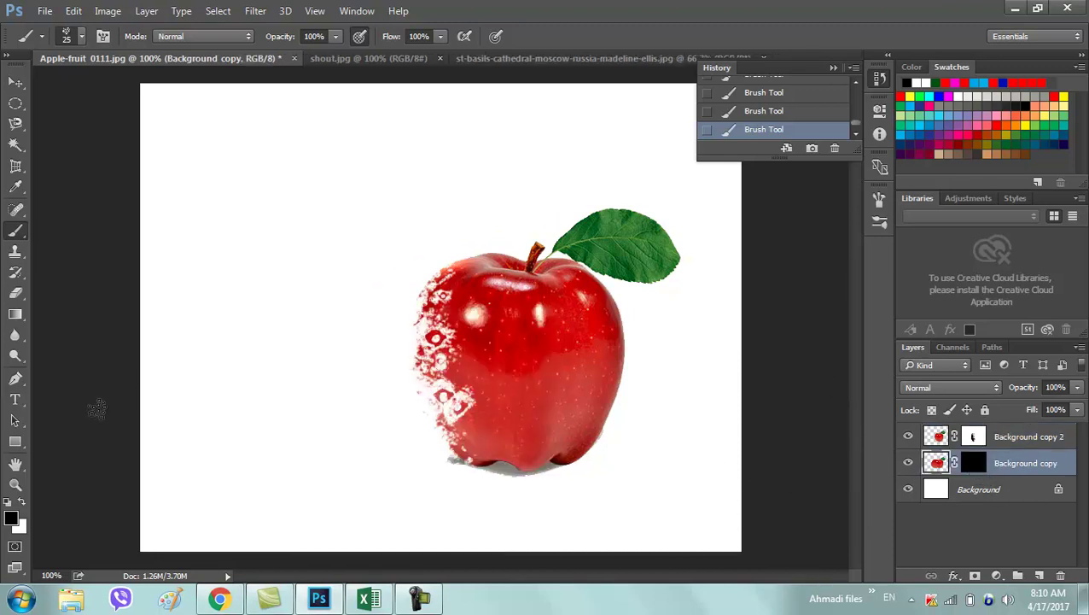
On Background copy's mask with white as foreground, start revealing speckles and enlarge the splatter brush
left_click(23, 499)
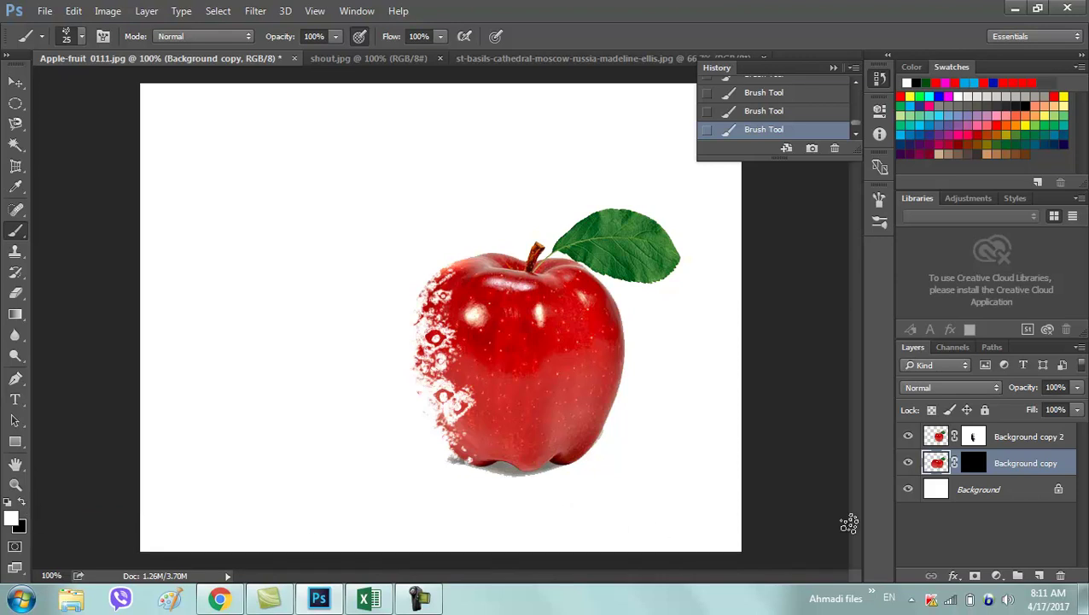
left_click(974, 464)
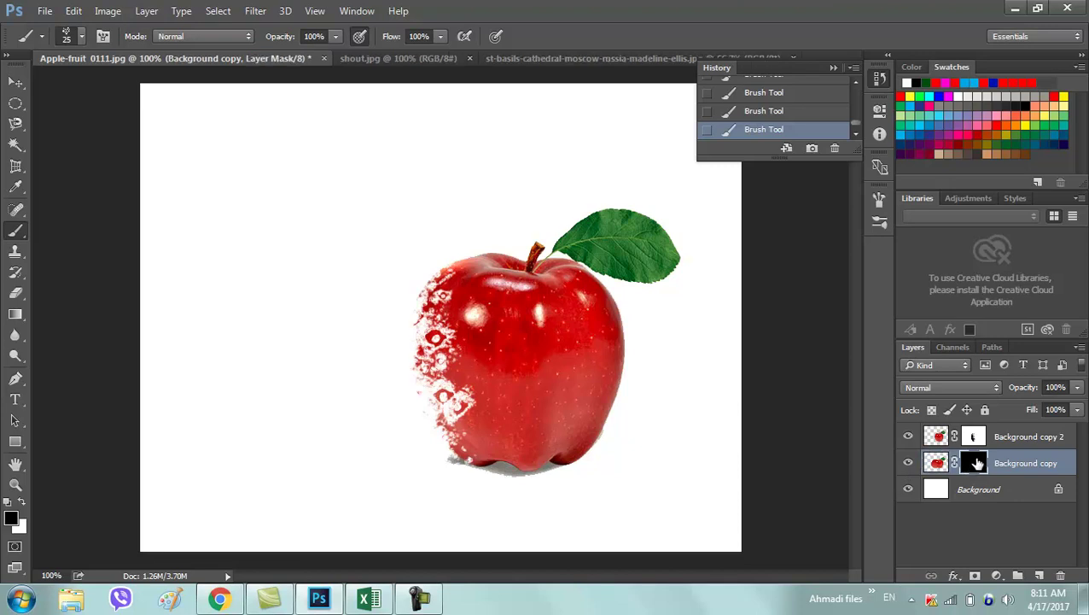
left_click(23, 505)
left_click_drag(406, 427, 379, 324)
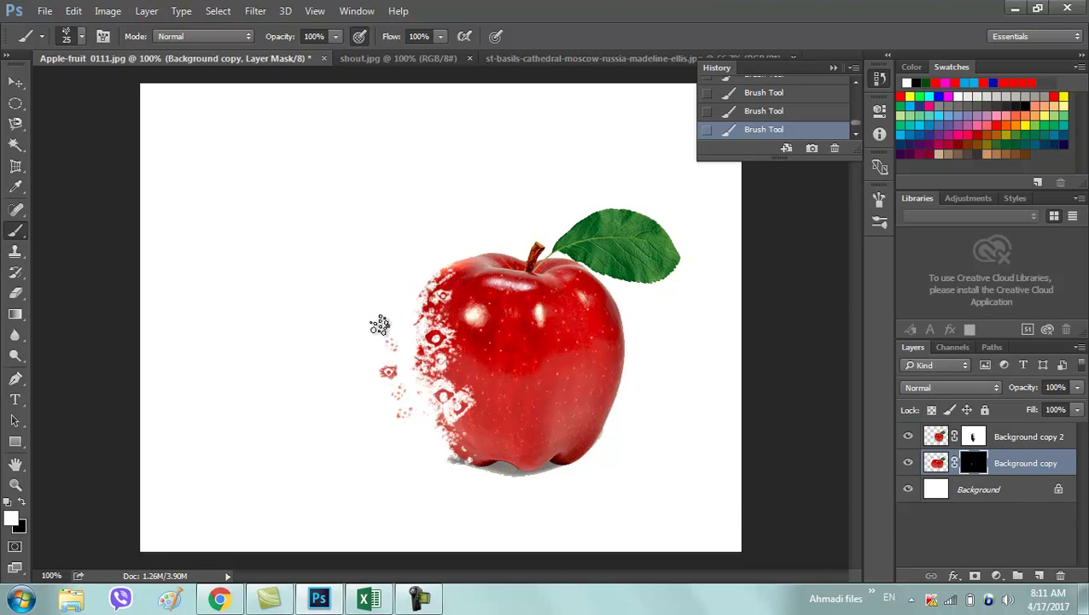
right_click(379, 324)
left_click_drag(484, 367, 494, 367)
Paint scattered apple particles along the apple's left side, from lower left to upper left
mouse_move(384, 303)
left_mouse_down()
mouse_move(367, 337)
mouse_move(365, 419)
mouse_move(365, 382)
mouse_move(382, 418)
mouse_move(360, 390)
mouse_move(364, 401)
left_mouse_up()
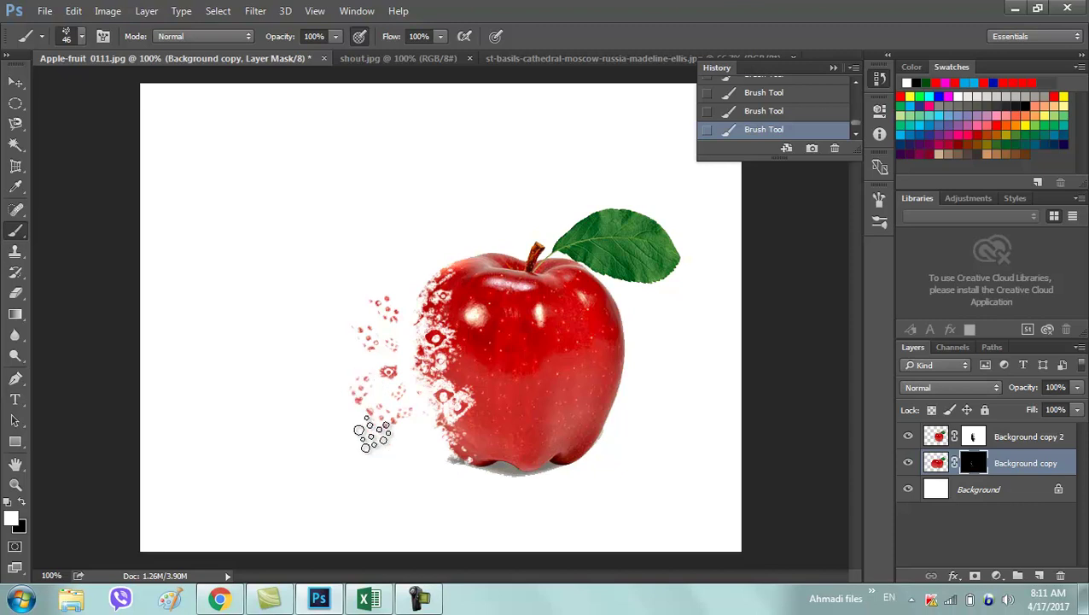
mouse_move(414, 443)
left_mouse_down()
mouse_move(418, 414)
mouse_move(433, 462)
mouse_move(418, 341)
left_mouse_up()
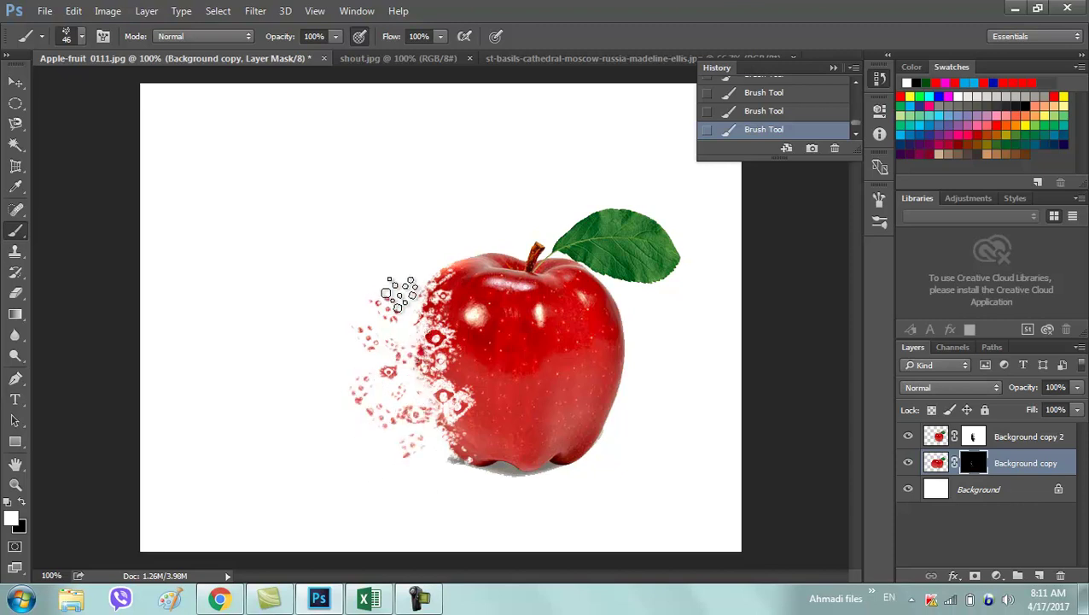
left_click_drag(386, 278, 348, 292)
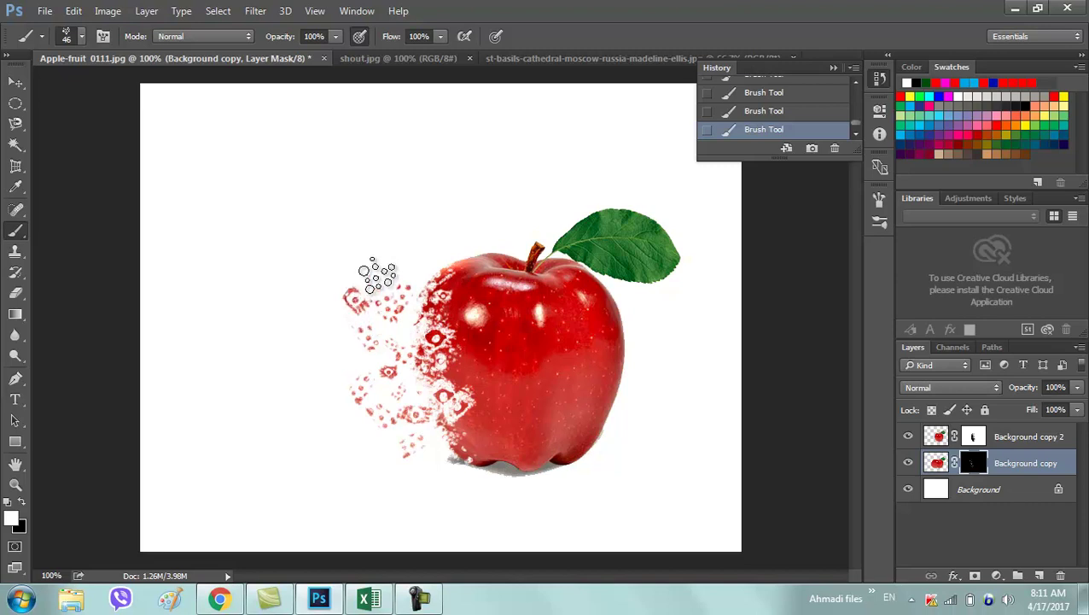
mouse_move(377, 275)
left_mouse_down()
mouse_move(345, 385)
mouse_move(377, 438)
mouse_move(427, 445)
left_mouse_up()
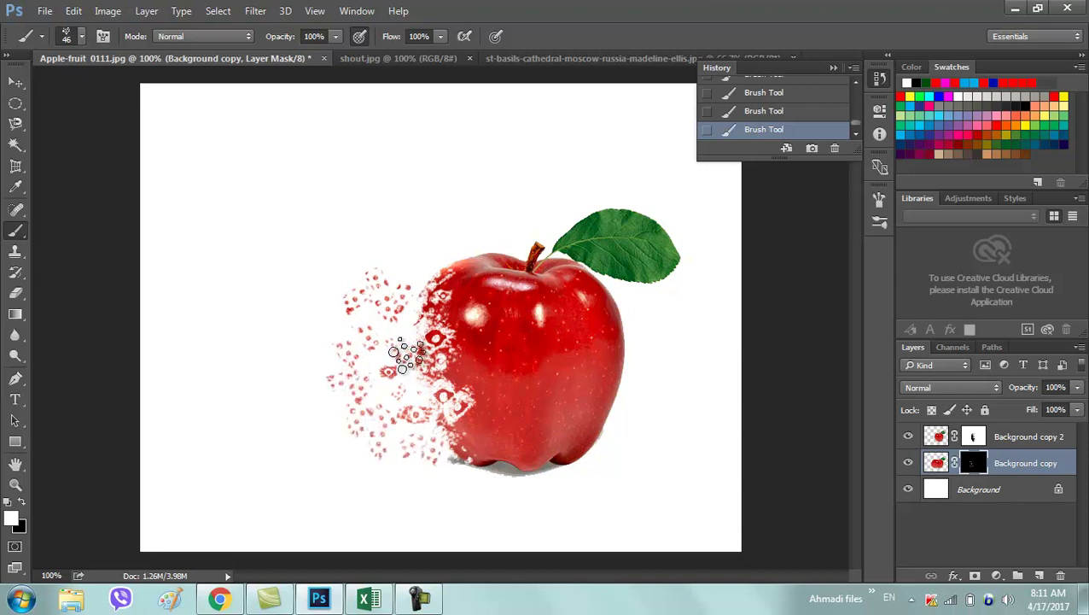
mouse_move(380, 350)
left_mouse_down()
mouse_move(377, 341)
mouse_move(413, 329)
mouse_move(424, 342)
left_mouse_up()
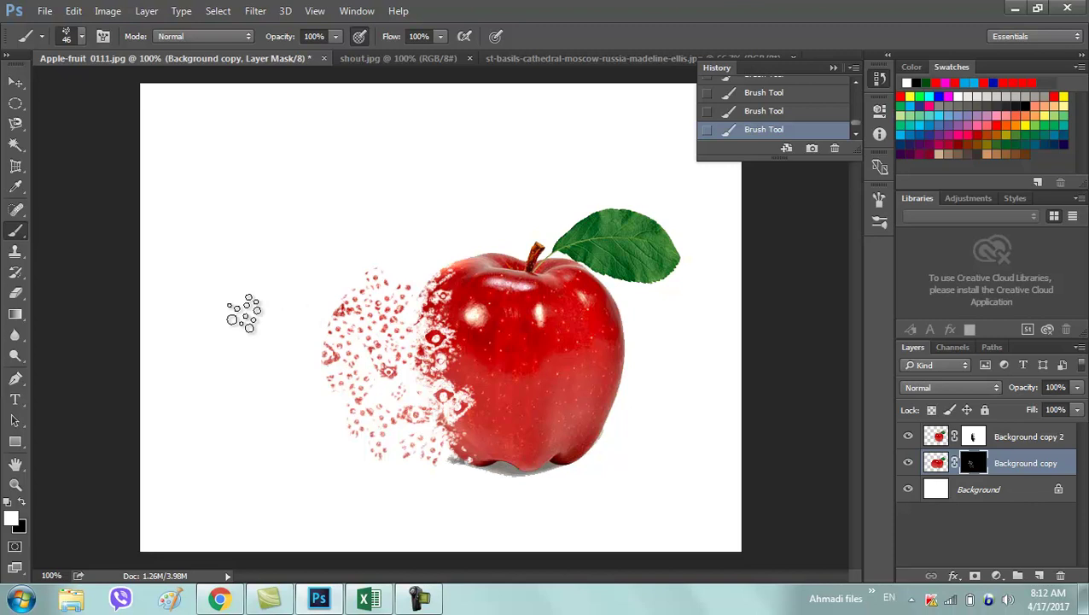
Add particles at the top-left edge, then dab small ones near the lower left with a 20 px brush
left_click_drag(393, 272, 435, 272)
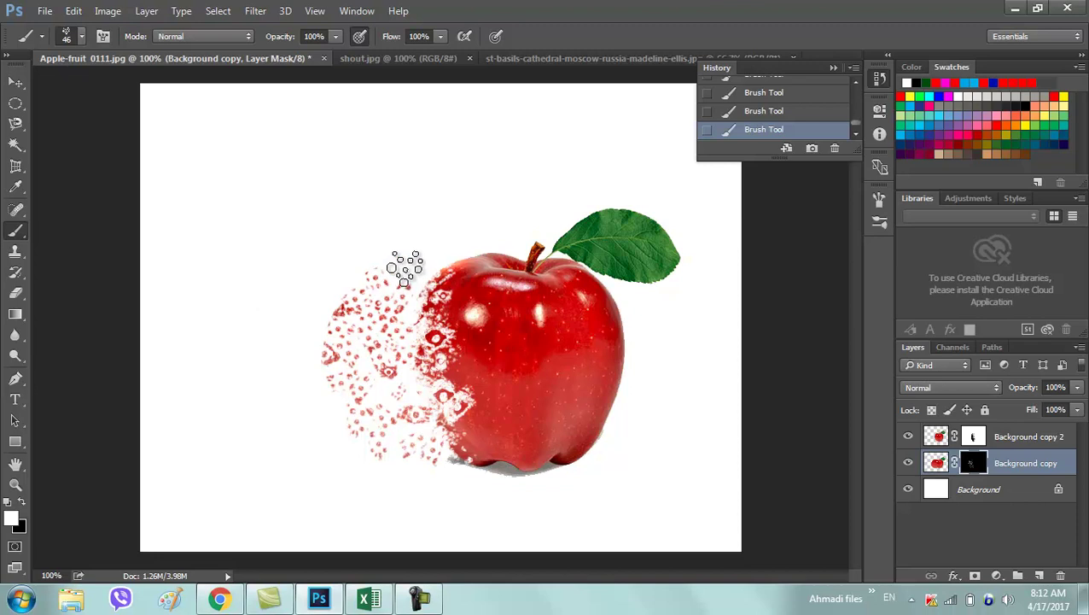
left_click(393, 262)
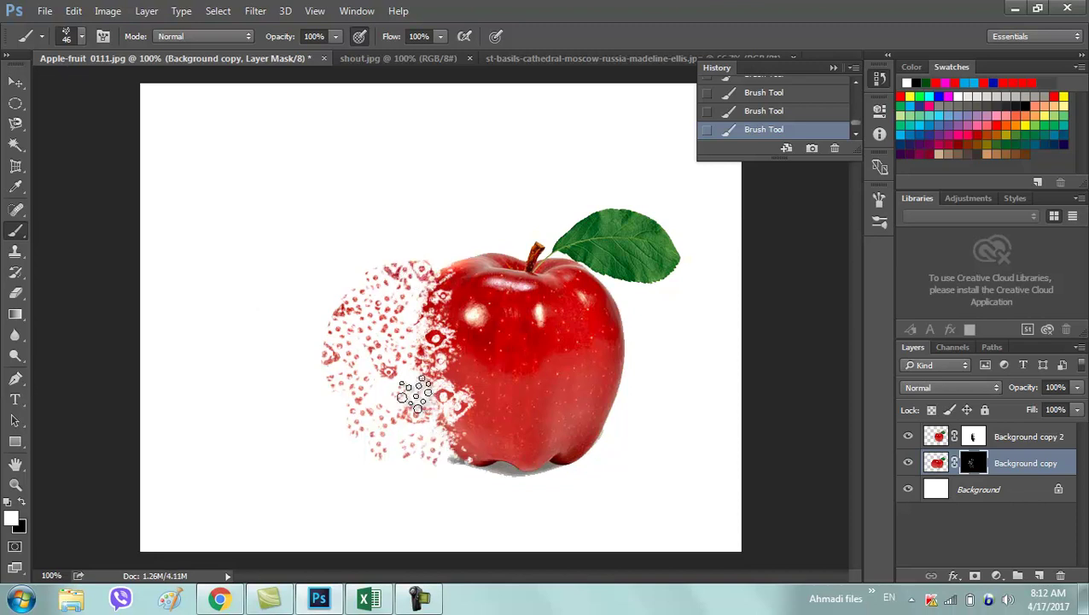
key("bracketleft")
key("bracketleft")
key("bracketleft")
key("ctrl+z")
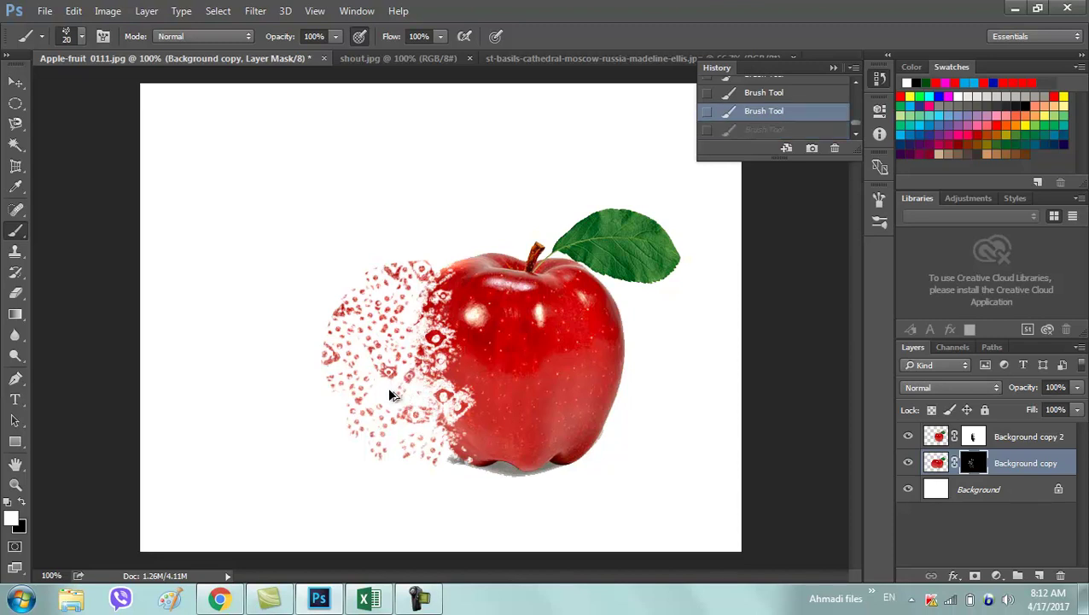
left_click(400, 380)
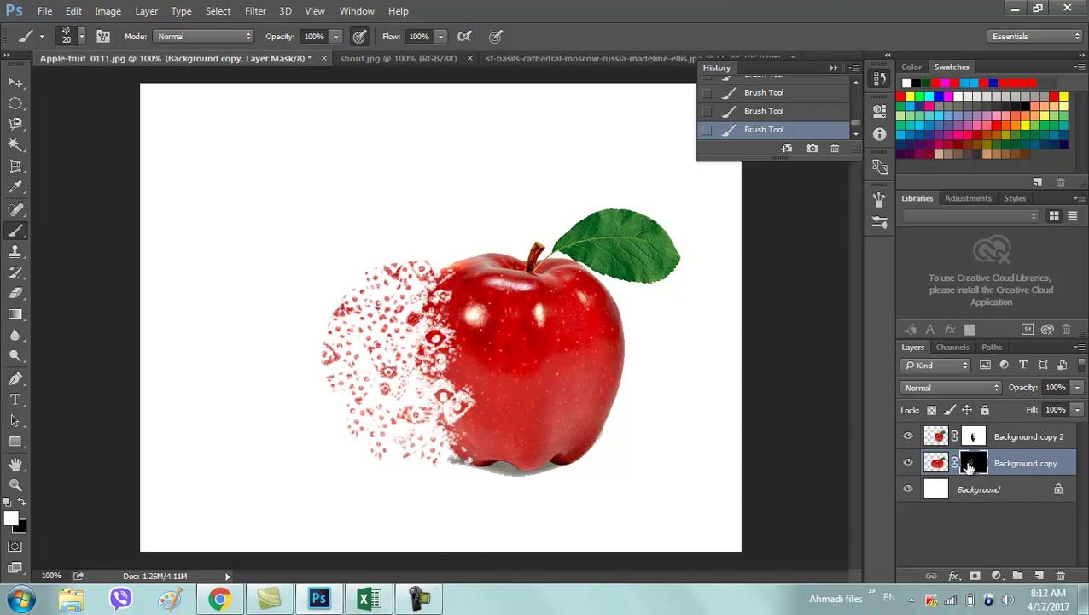
Apply Filter > Stylize > Wind from the right to Background copy's mask, after previewing Blast and Stagger
left_click(971, 437)
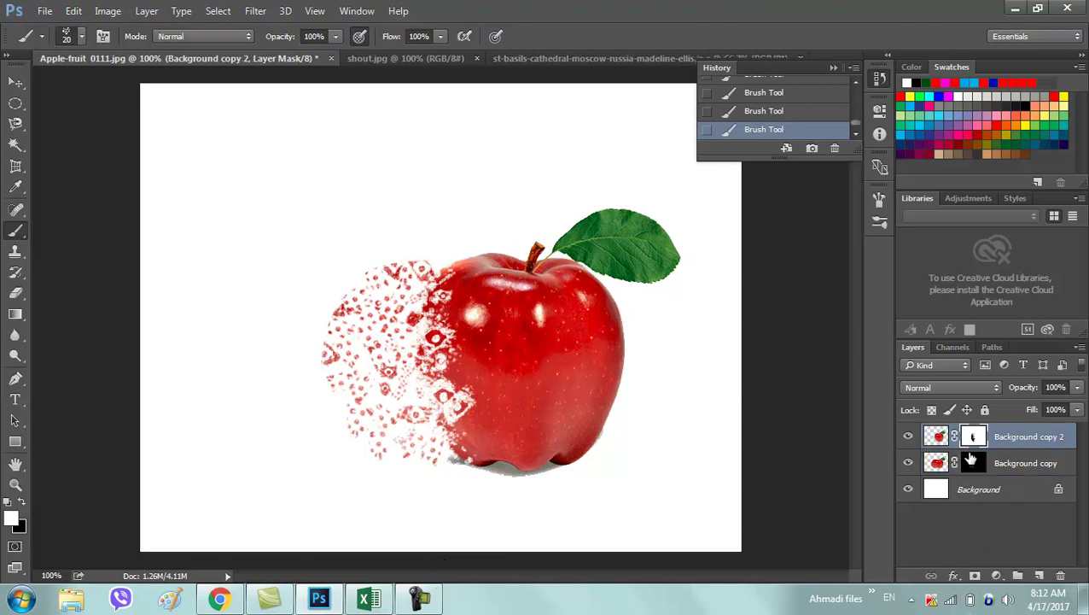
left_click(971, 462)
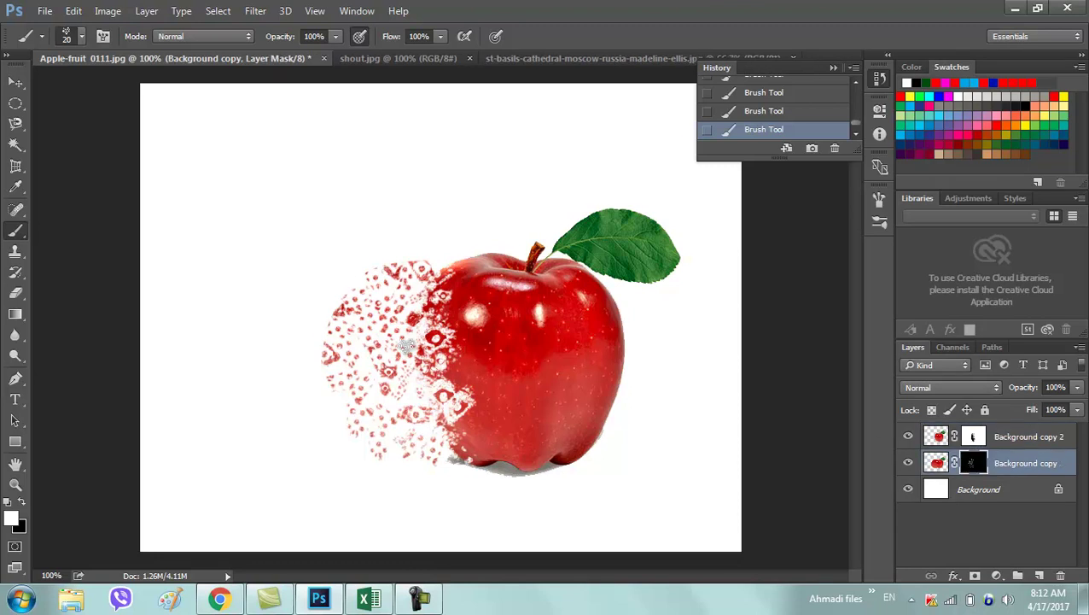
left_click(249, 12)
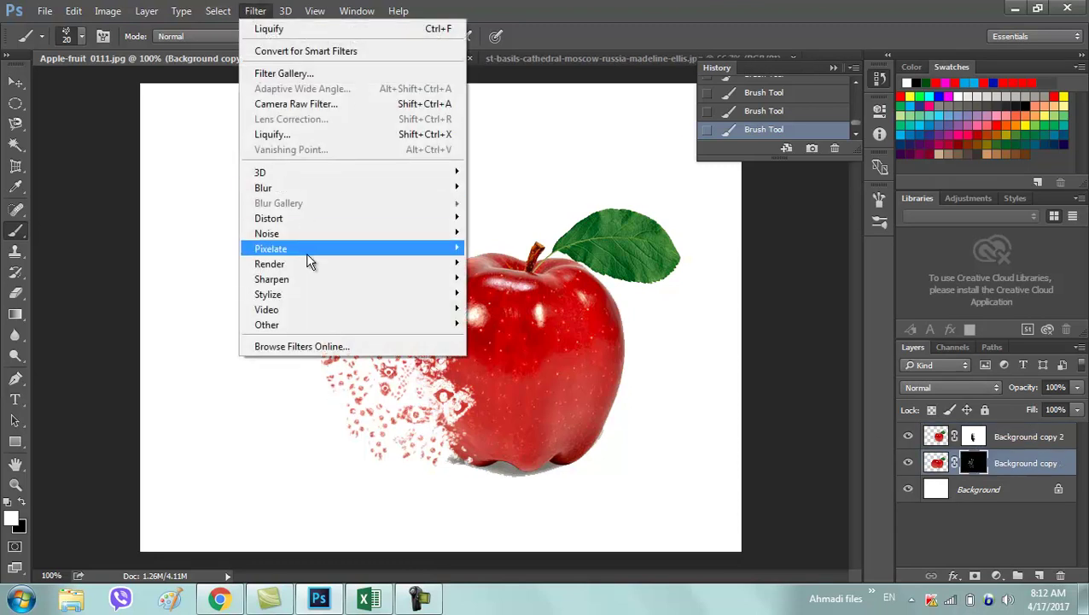
mouse_move(281, 294)
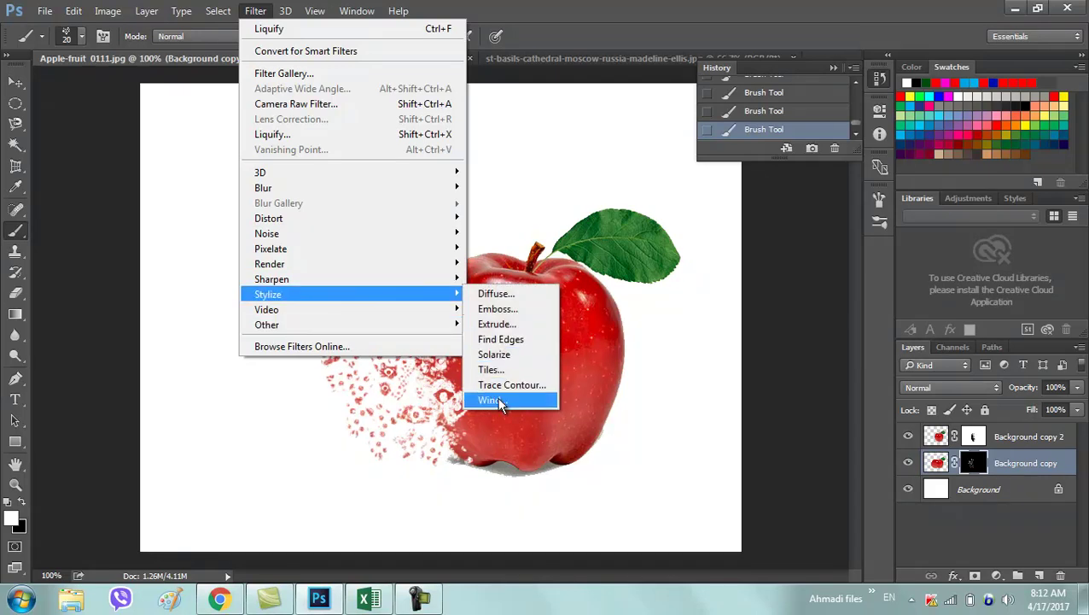
left_click(500, 399)
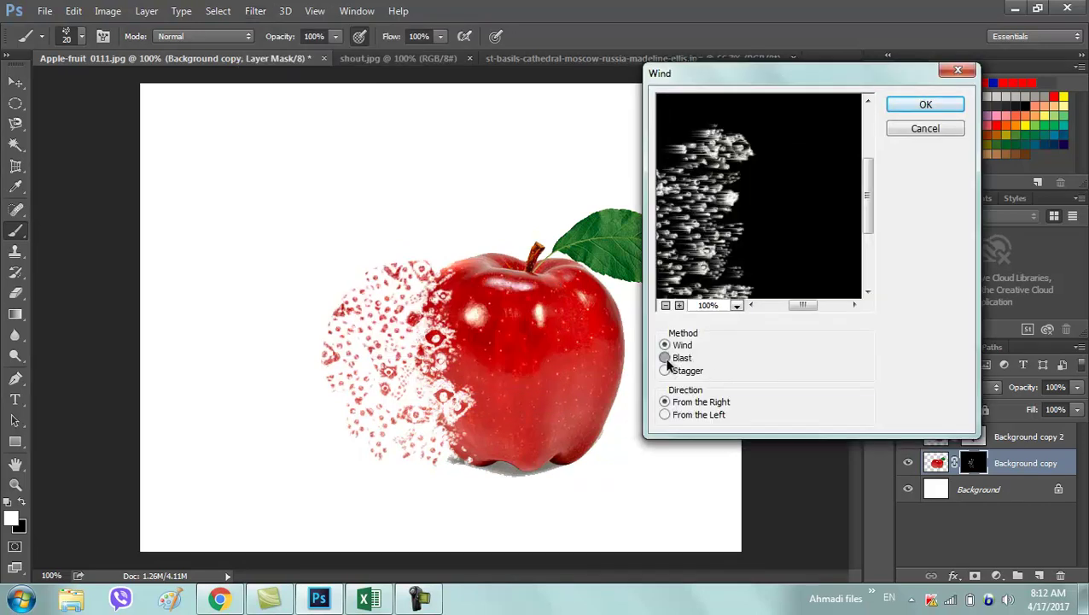
left_click(666, 358)
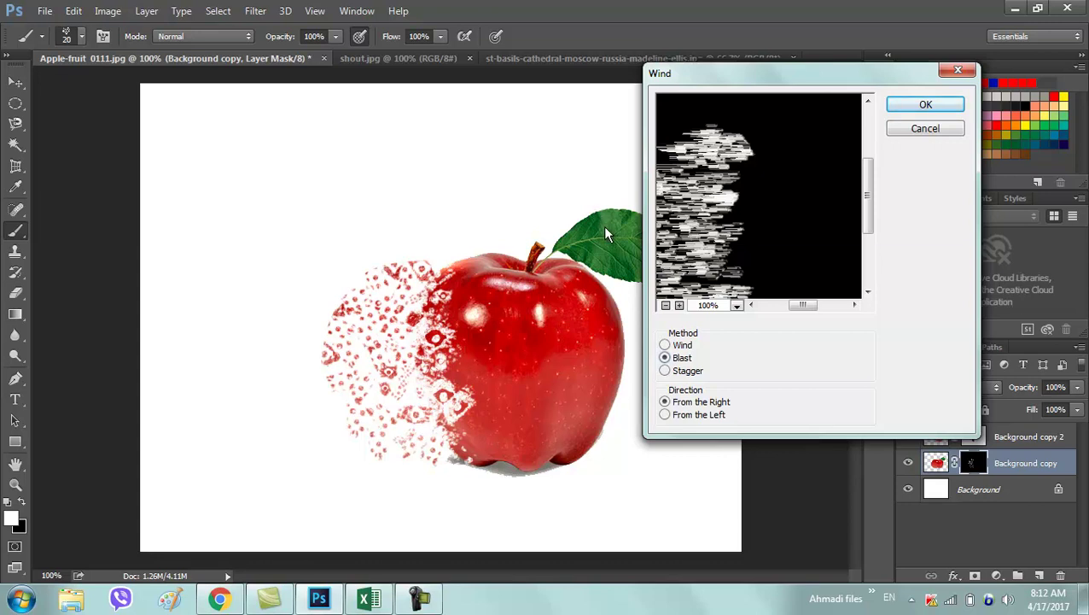
left_click(684, 371)
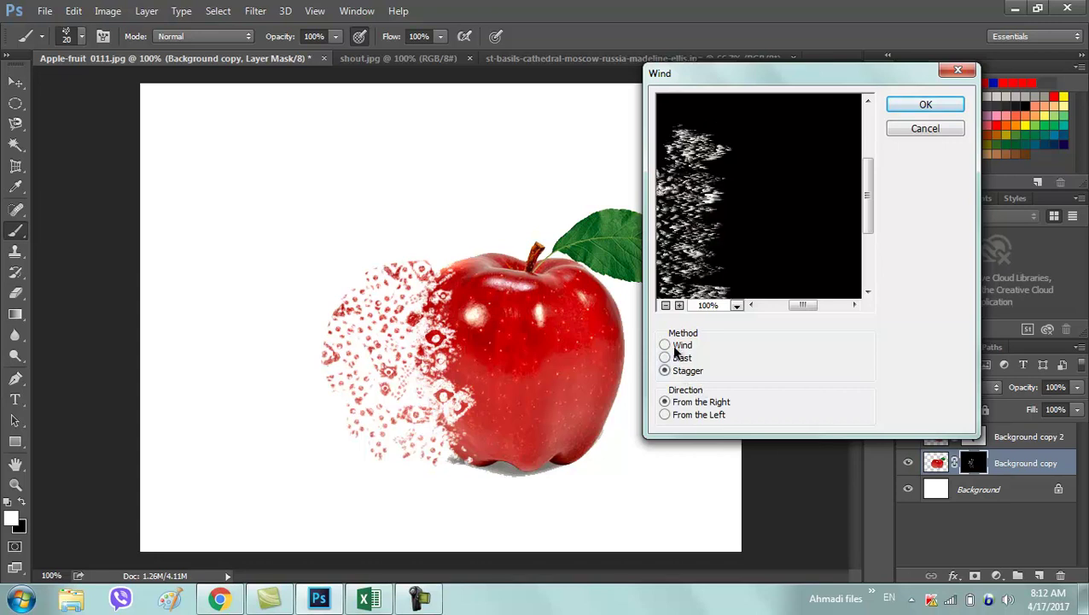
left_click(676, 346)
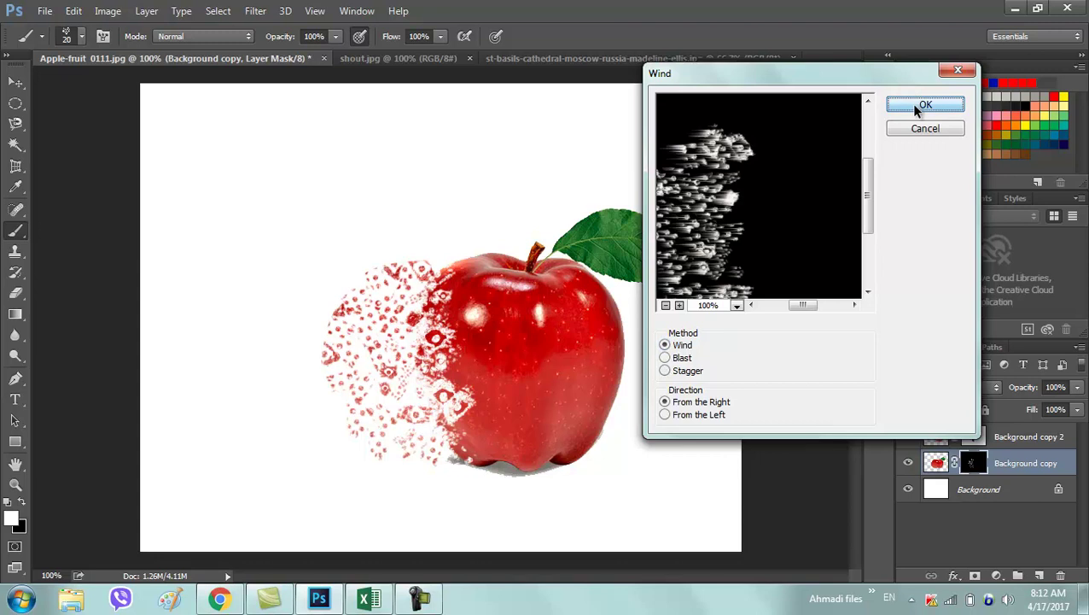
left_click(916, 106)
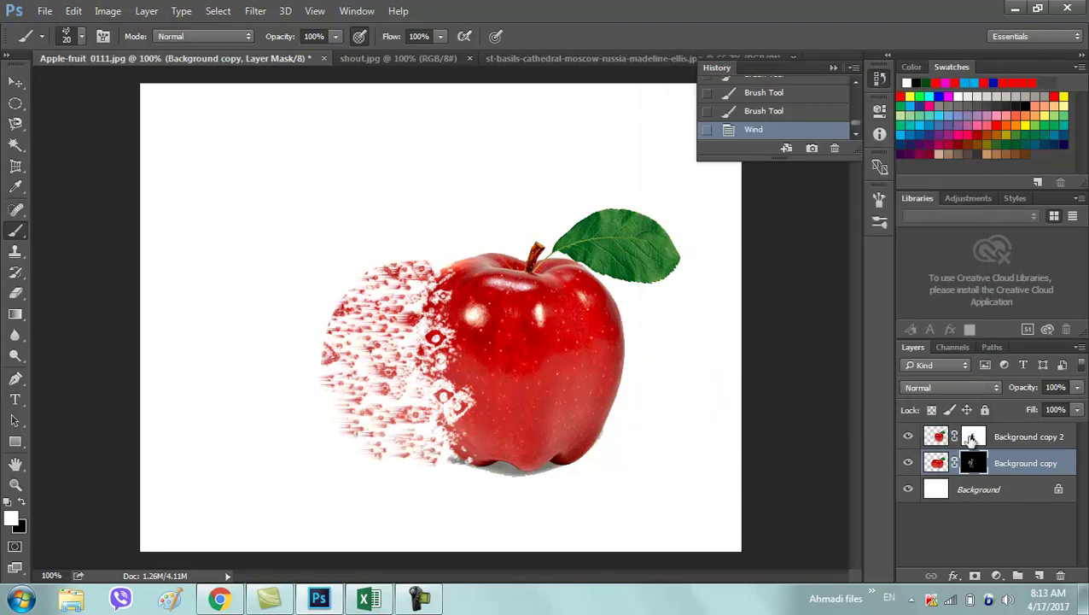
Apply the same Wind filter to Background copy 2's mask
left_click(976, 438)
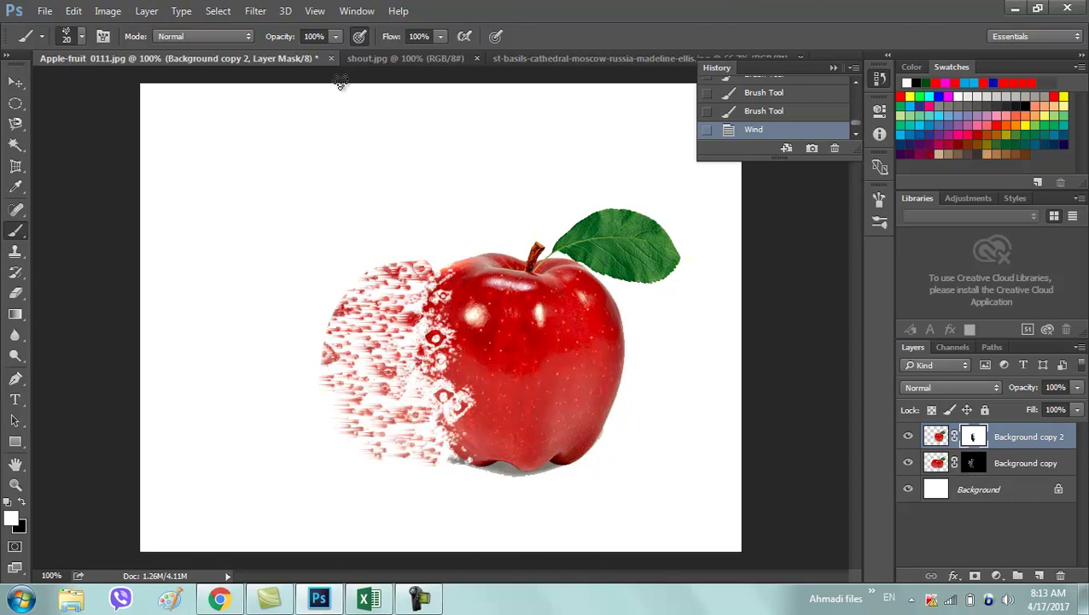
left_click(254, 12)
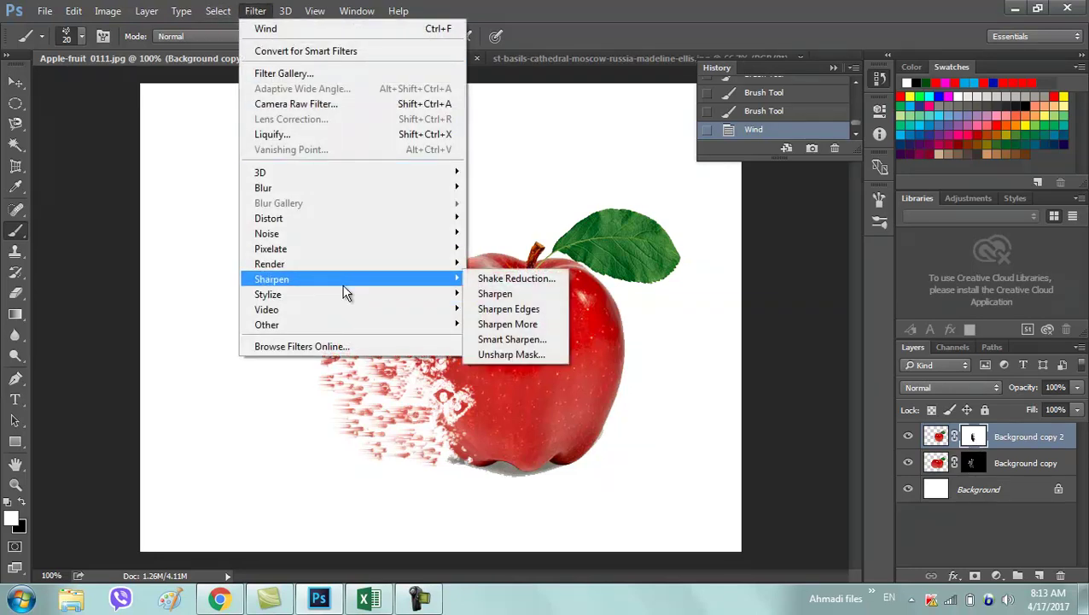
mouse_move(350, 294)
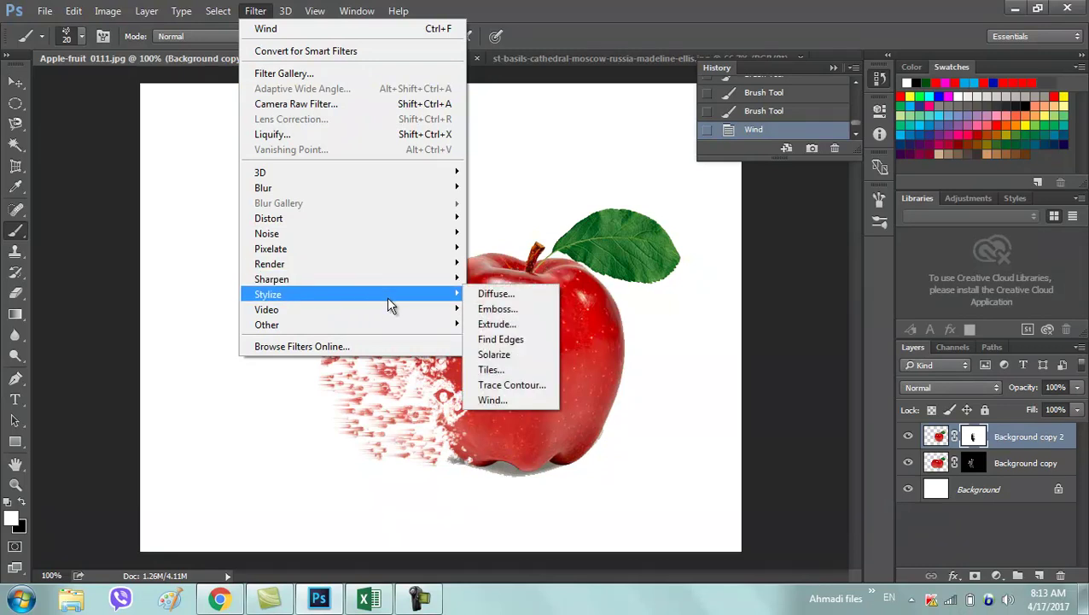
left_click(487, 401)
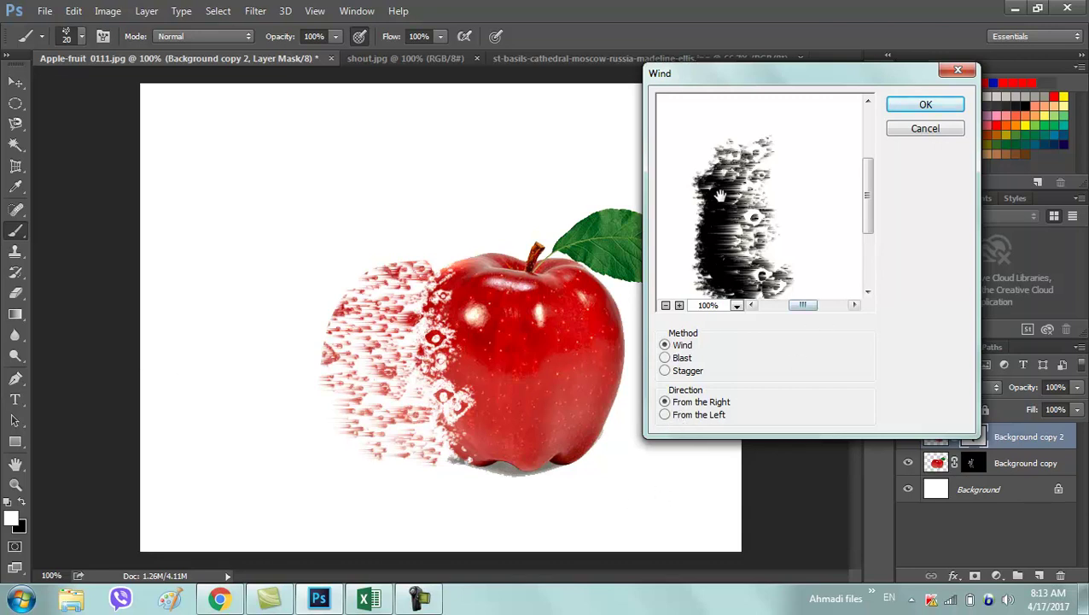
left_click(915, 108)
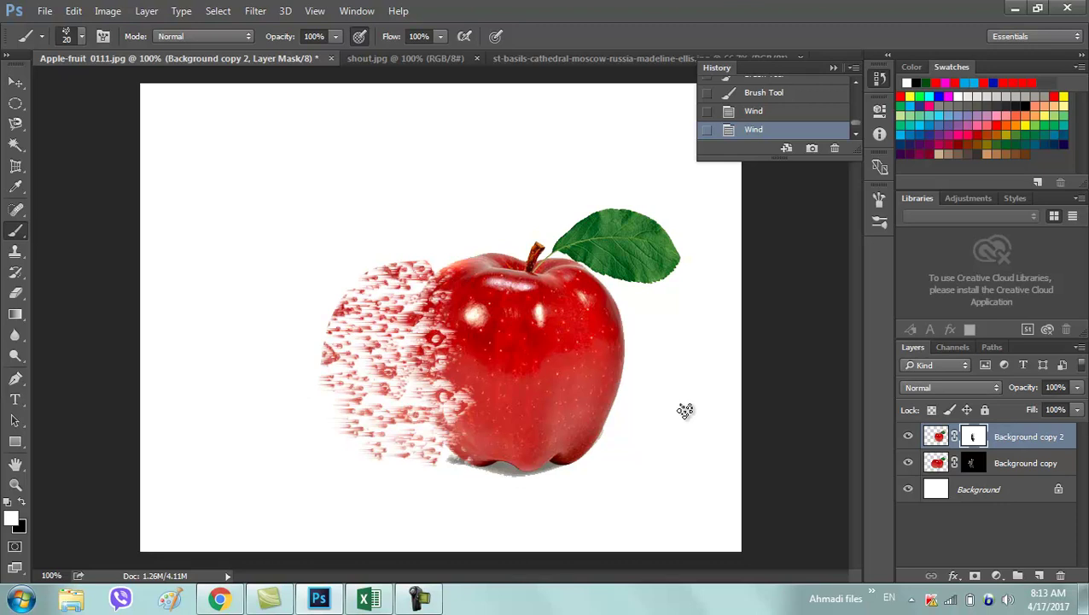
left_click(15, 293)
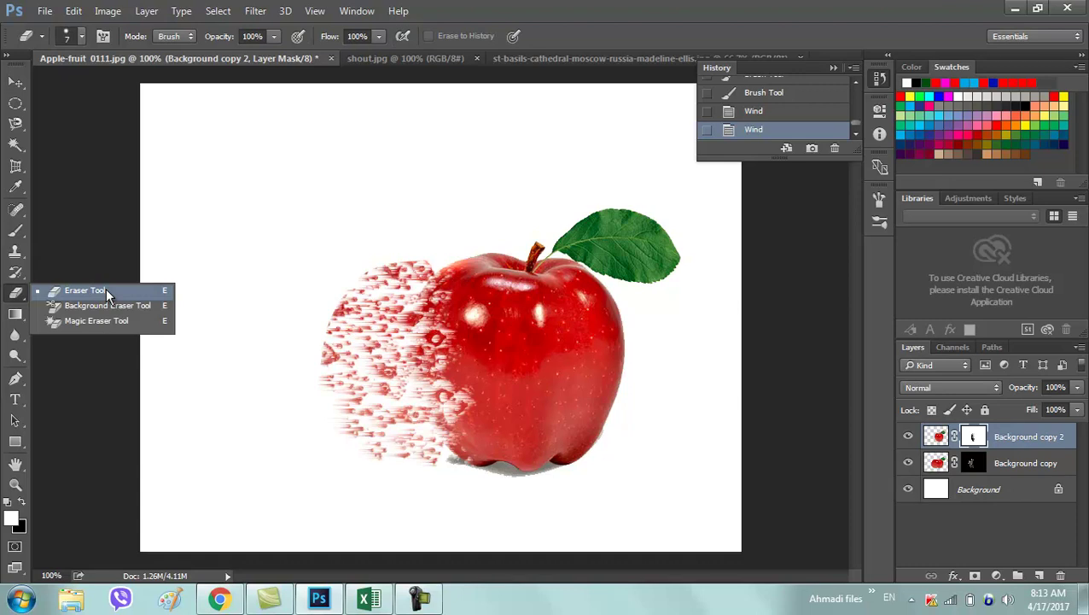
Pick the standard Eraser with a 30 px round tip
left_click(106, 290)
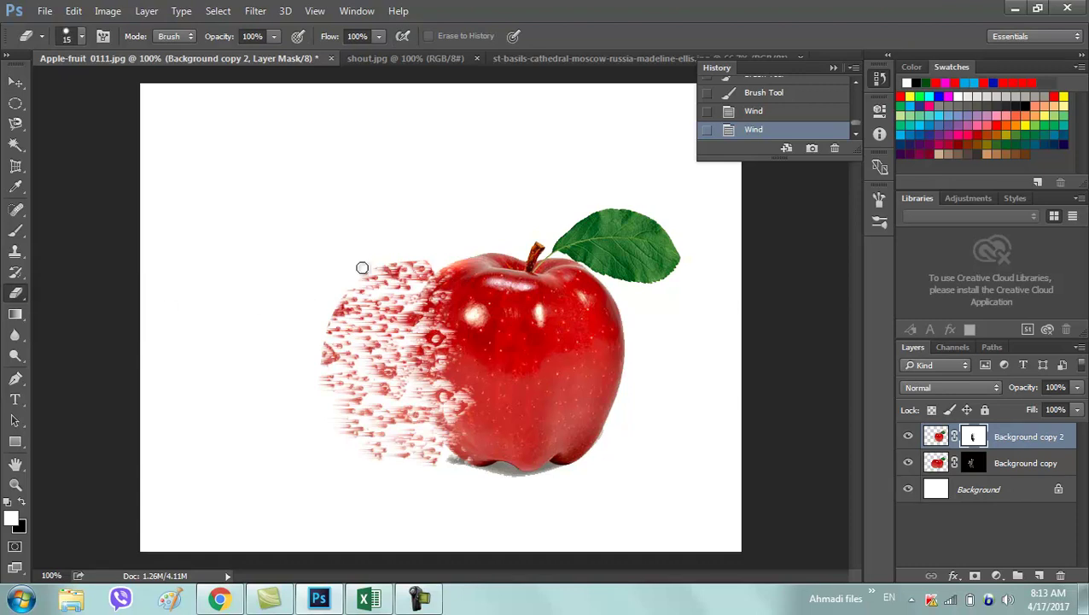
right_click(297, 217)
left_click(353, 362)
key("Return")
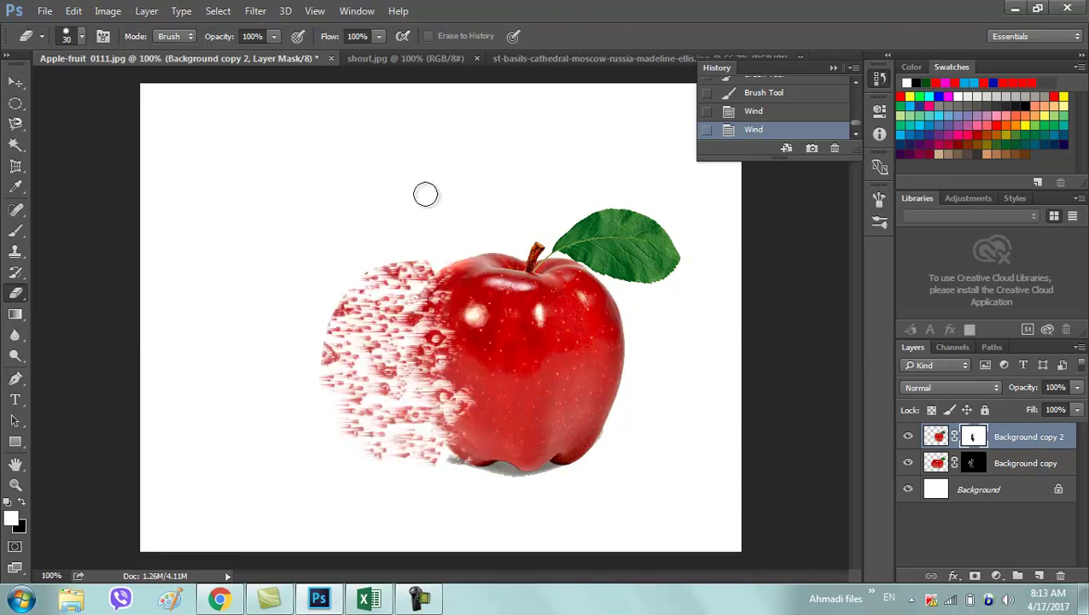
Erase stray marks at the apple's upper-left edge on both copies' masks, shrinking the eraser to 15 px
mouse_move(411, 247)
left_mouse_down()
mouse_move(451, 252)
mouse_move(386, 253)
left_mouse_up()
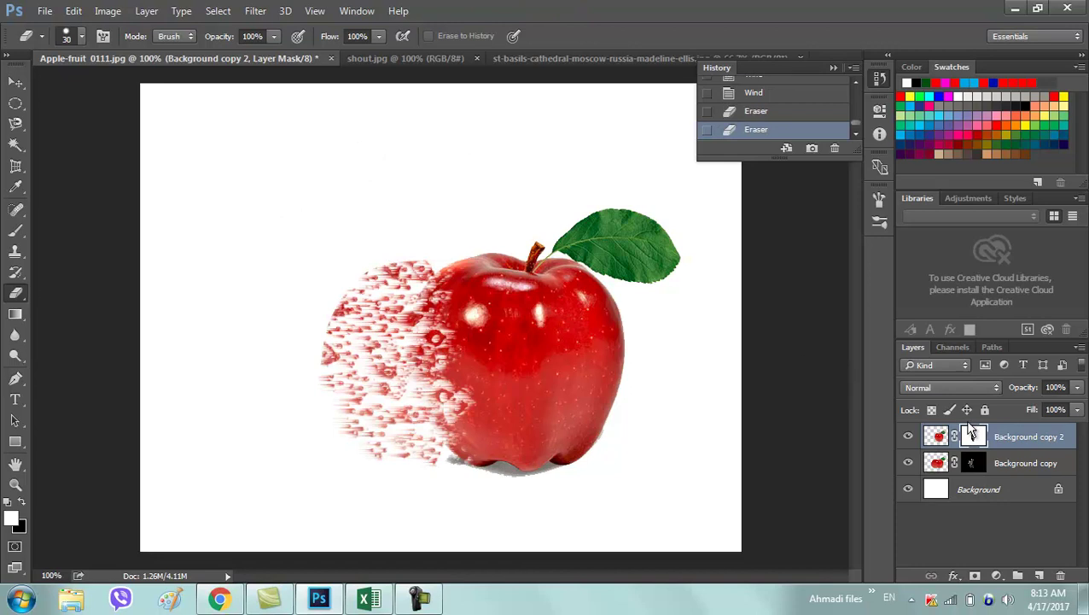
left_click(982, 462)
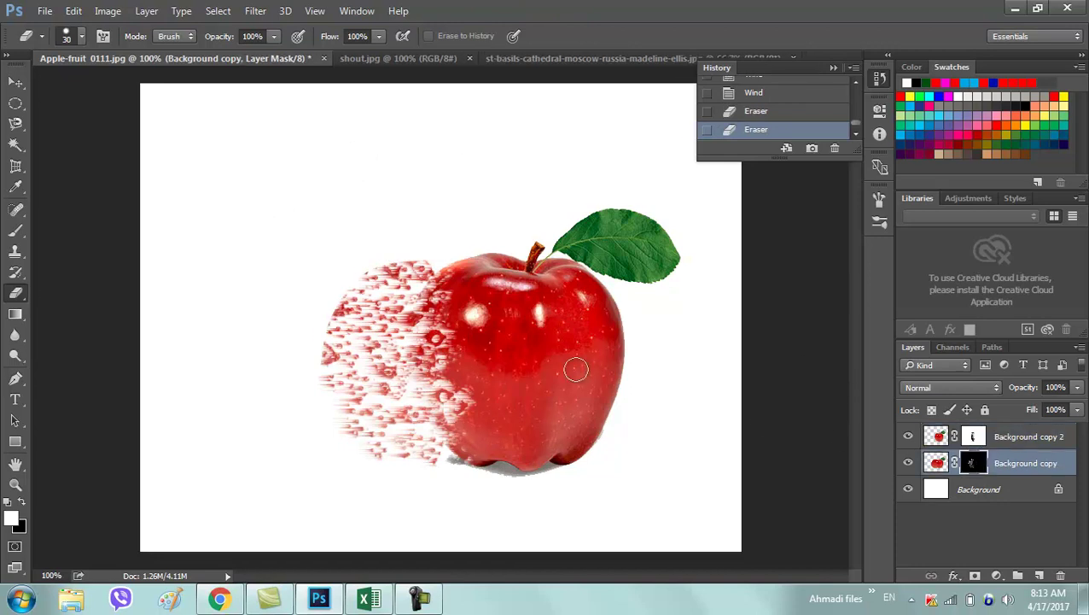
left_click_drag(413, 266, 438, 261)
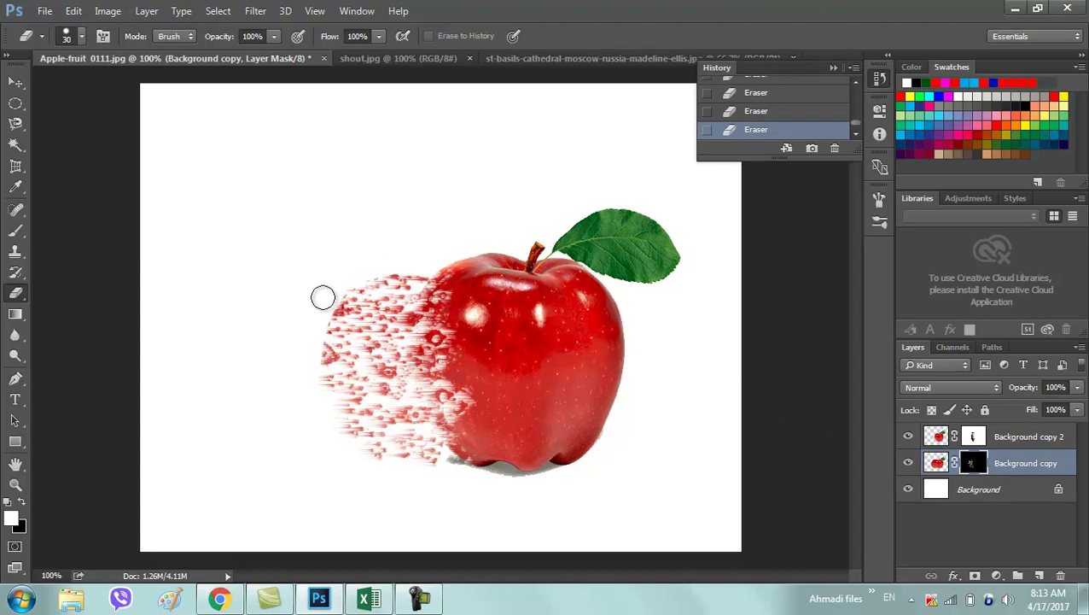
key("bracketleft")
key("bracketleft")
key("bracketleft")
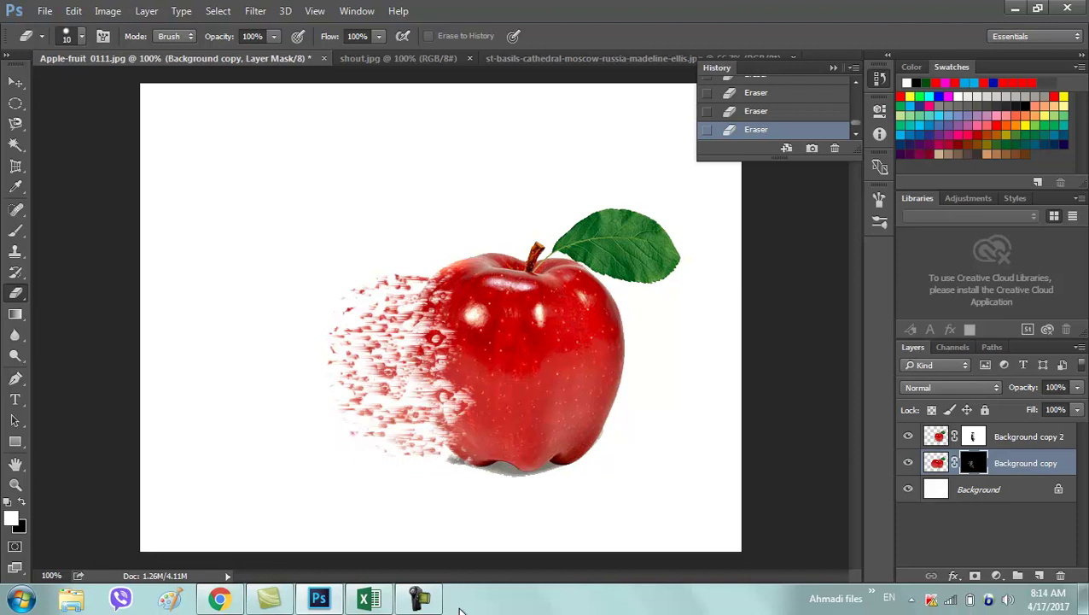
left_click(419, 597)
Duplicate the shout photo's Background layer into a Background copy layer
left_click(929, 522)
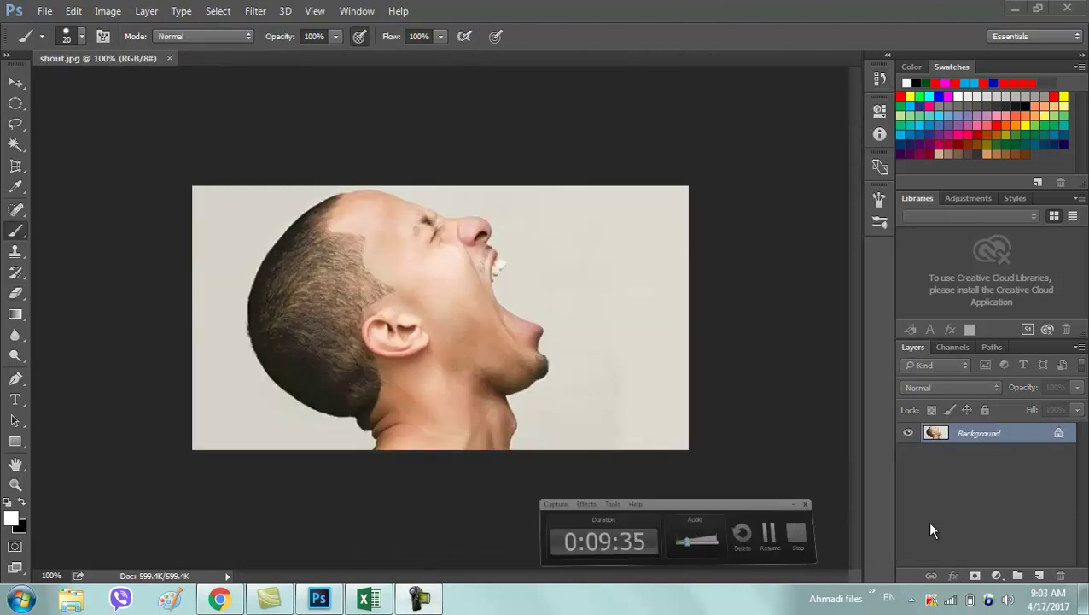
left_click(418, 597)
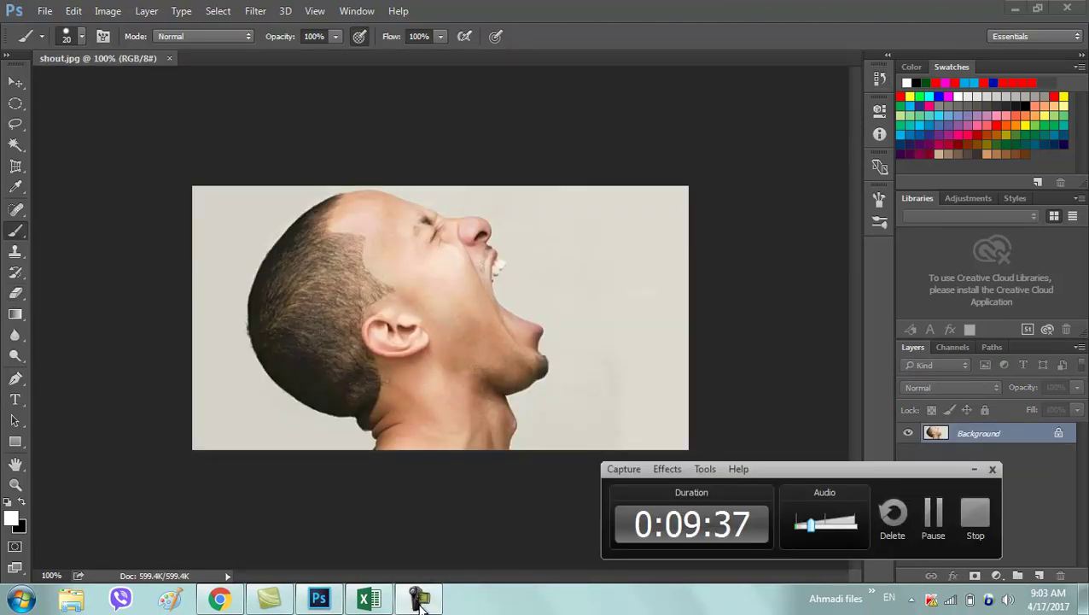
left_click(418, 600)
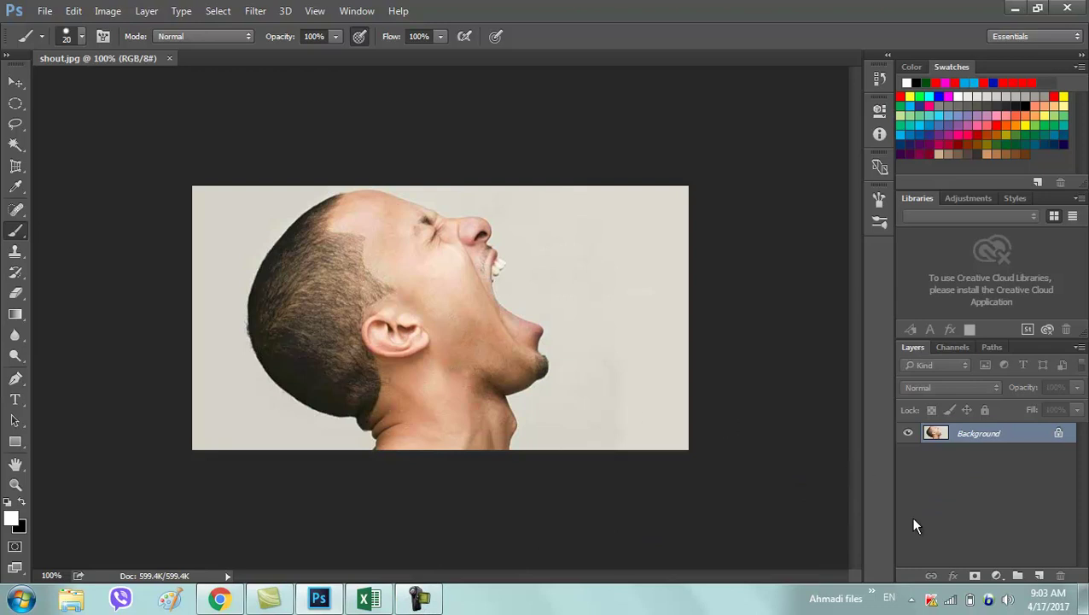
right_click(953, 434)
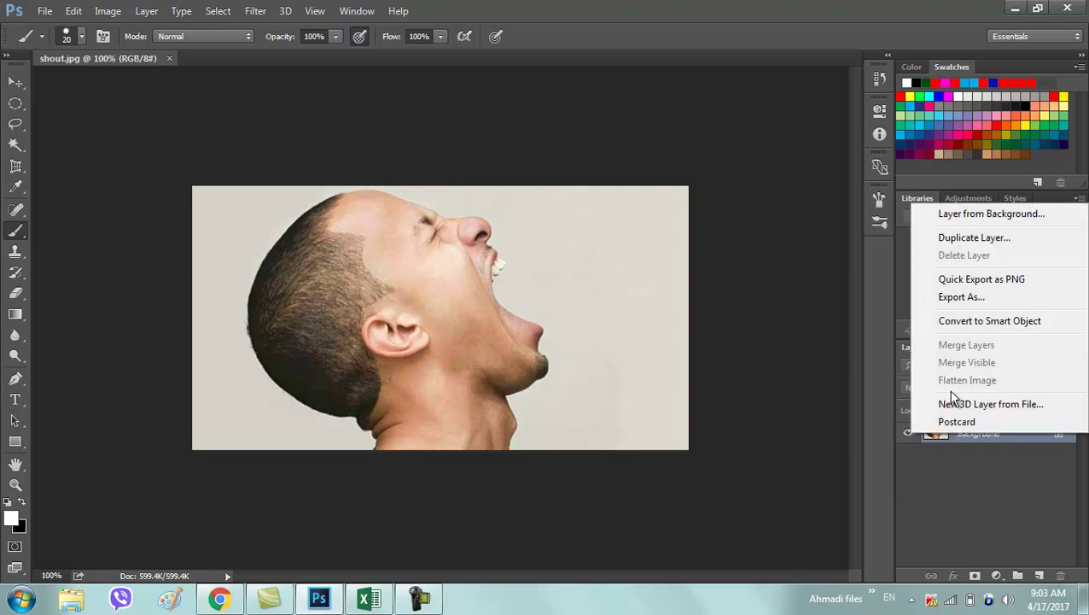
left_click(954, 243)
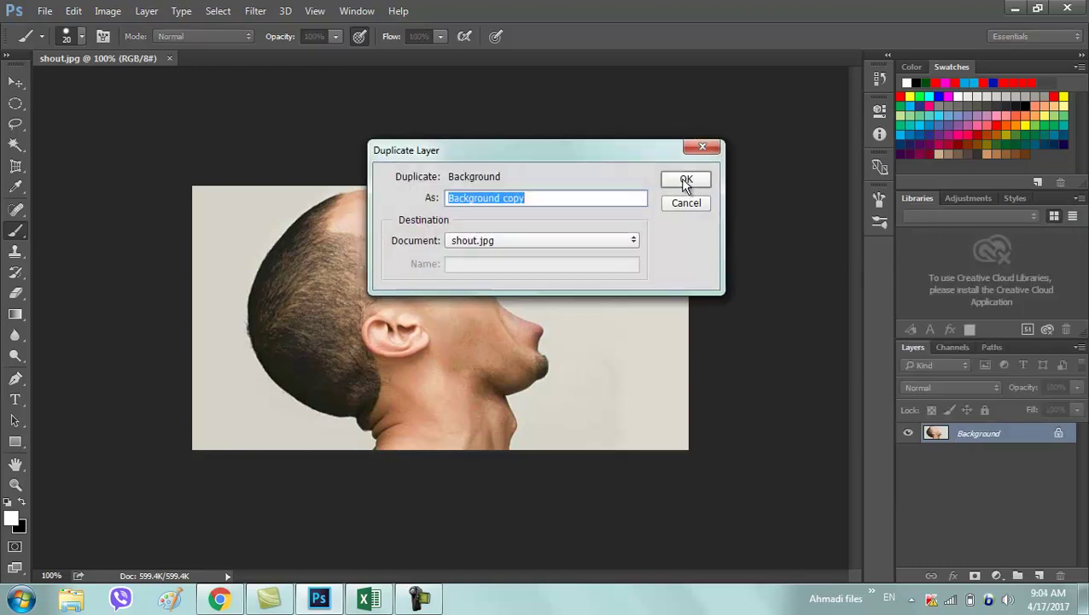
left_click(687, 182)
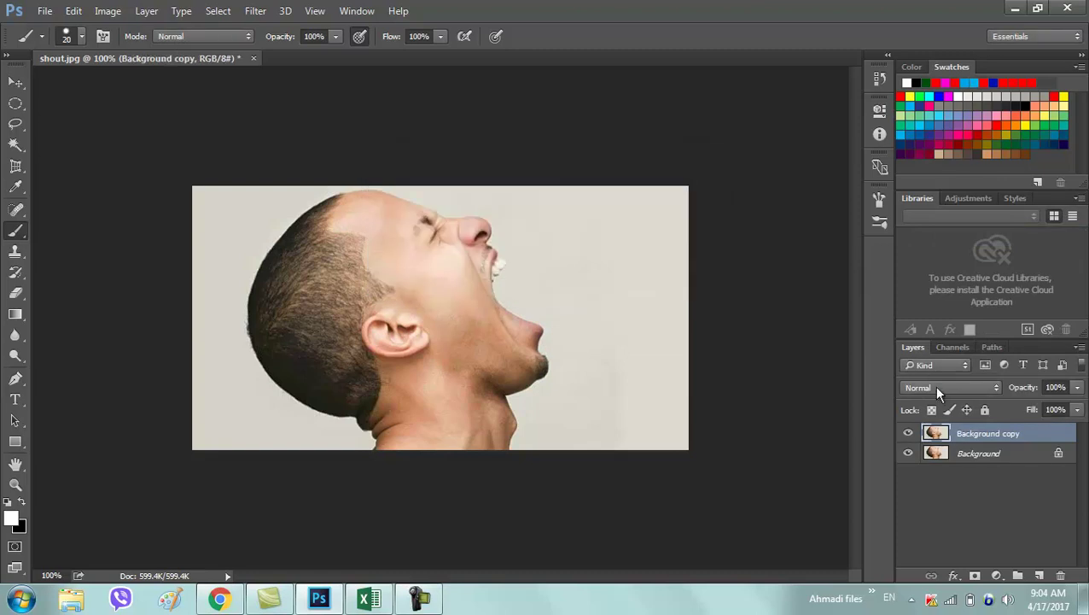
left_click(979, 463)
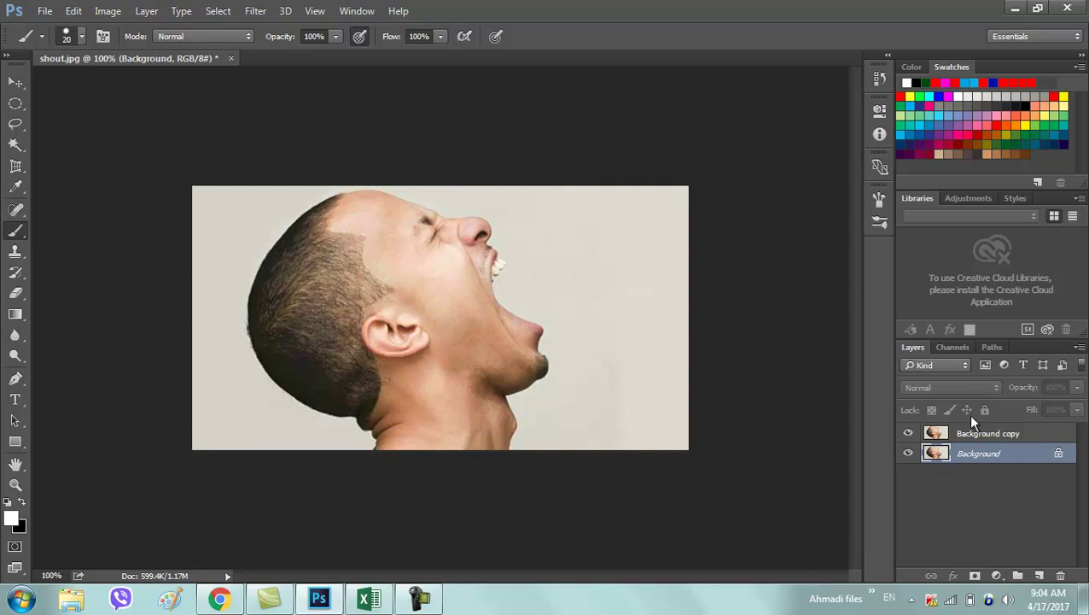
left_click(986, 438)
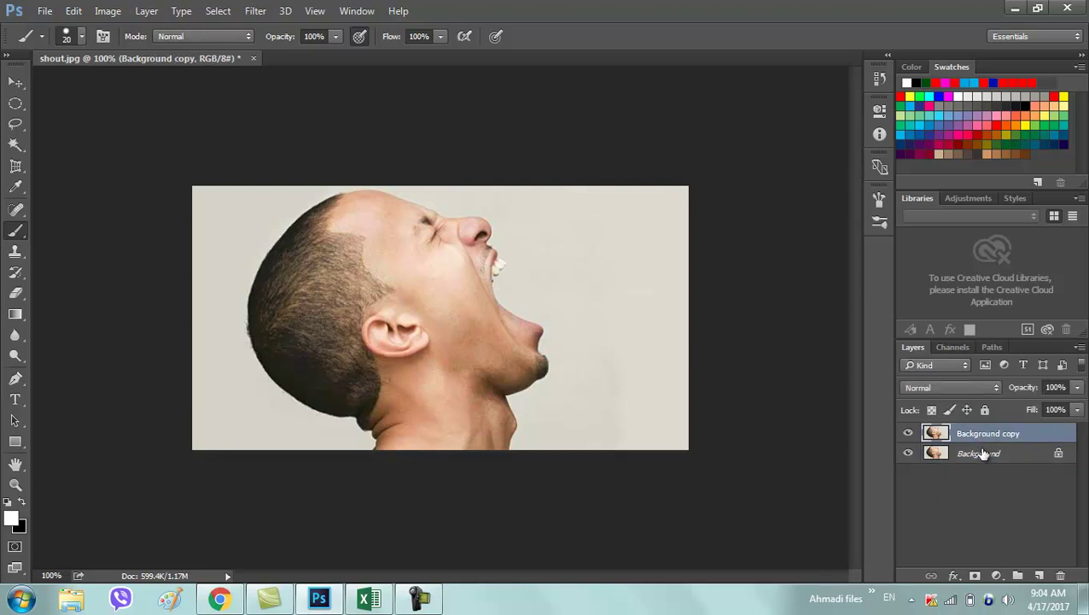
On the Background layer, discard a trial Magic Wand selection and ready the Magnetic Lasso, zoomed on the neck
left_click(984, 455)
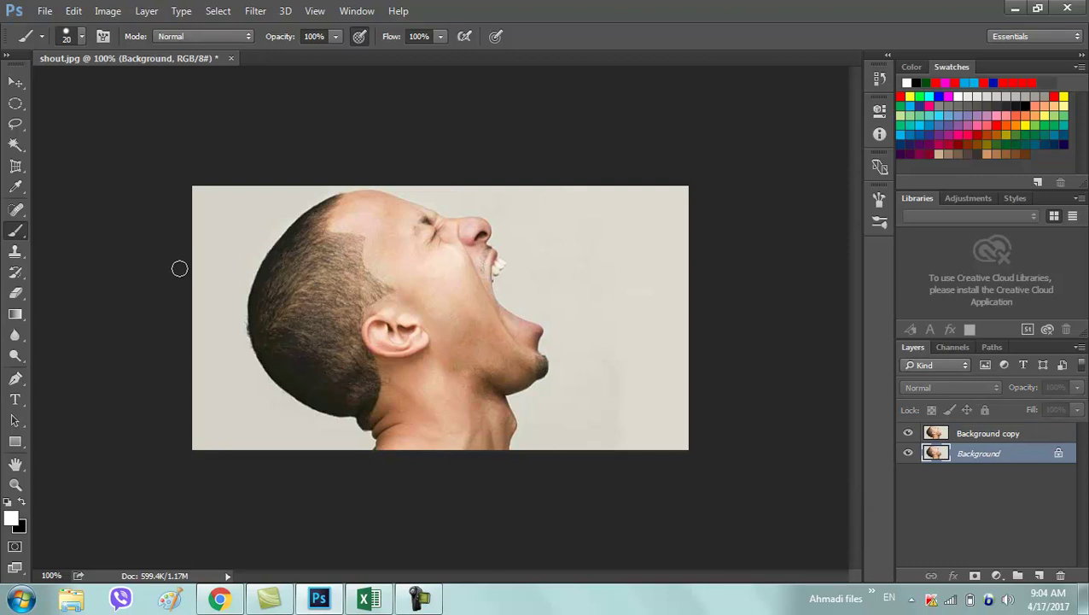
left_click(15, 145)
left_click(72, 159)
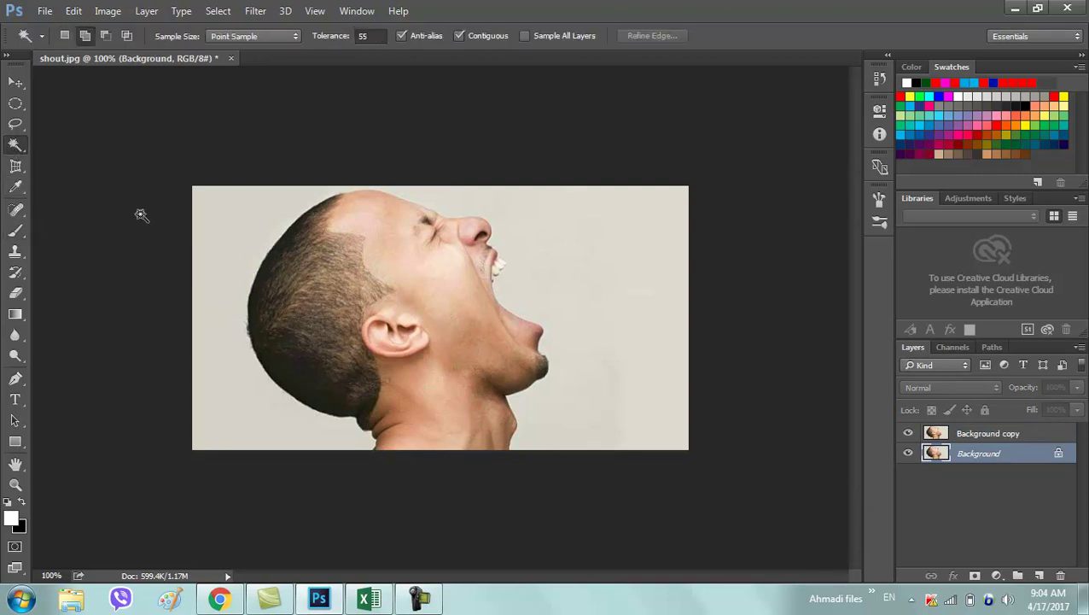
left_click(207, 263)
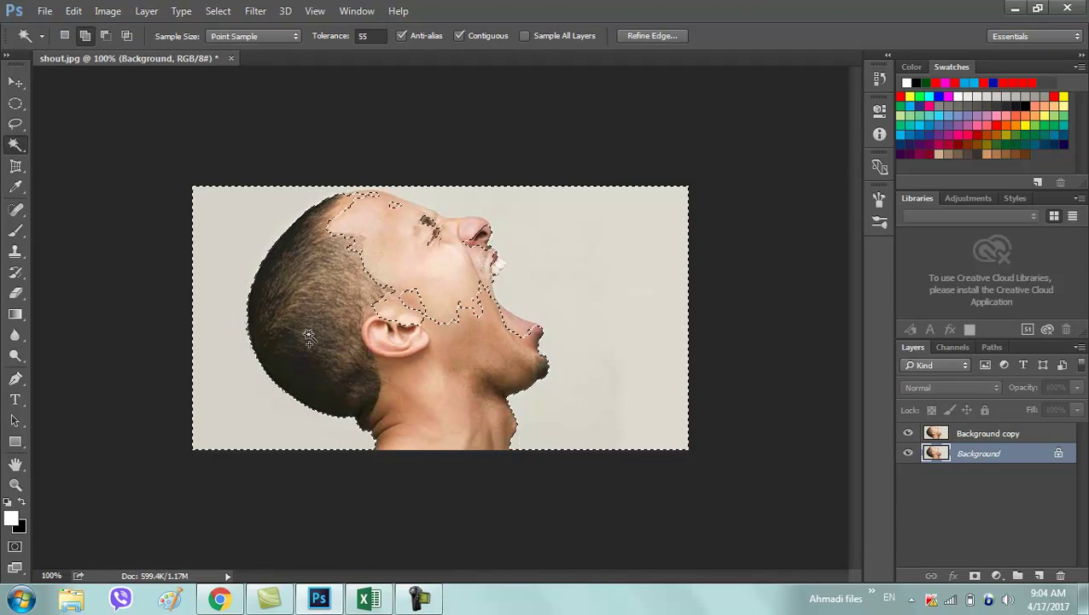
left_click(14, 103)
left_click(175, 246)
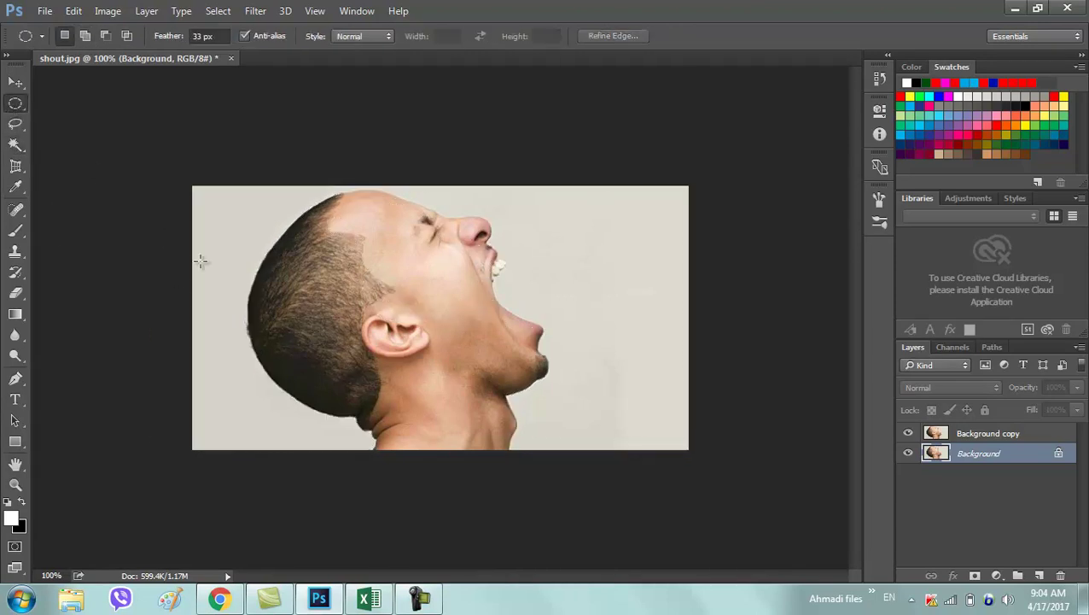
left_click(15, 143)
left_click(14, 128)
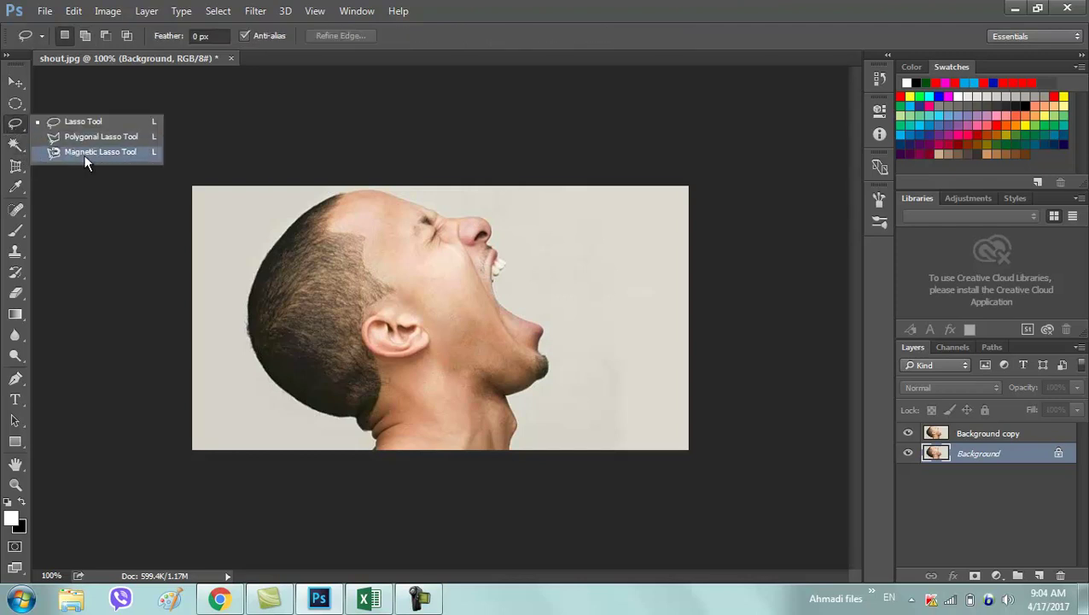
left_click(85, 155)
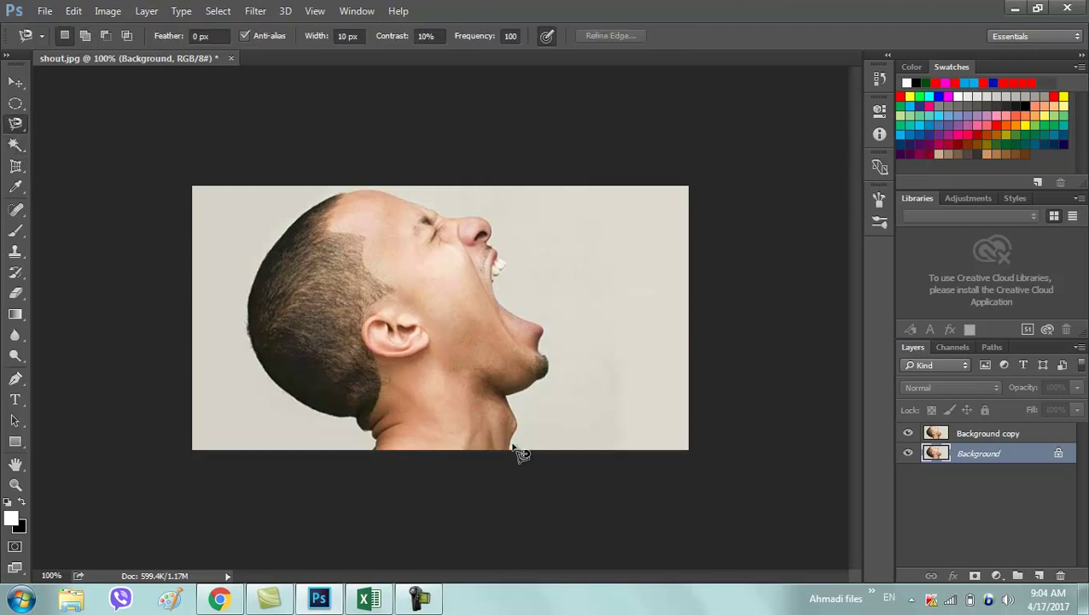
key("z")
left_click(512, 414)
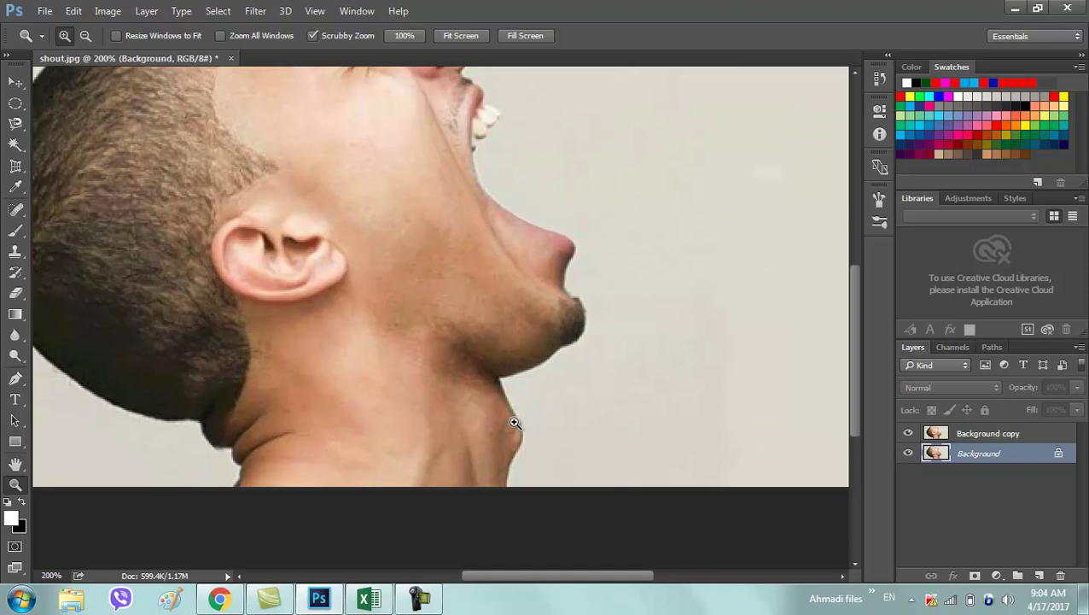
left_click(16, 123)
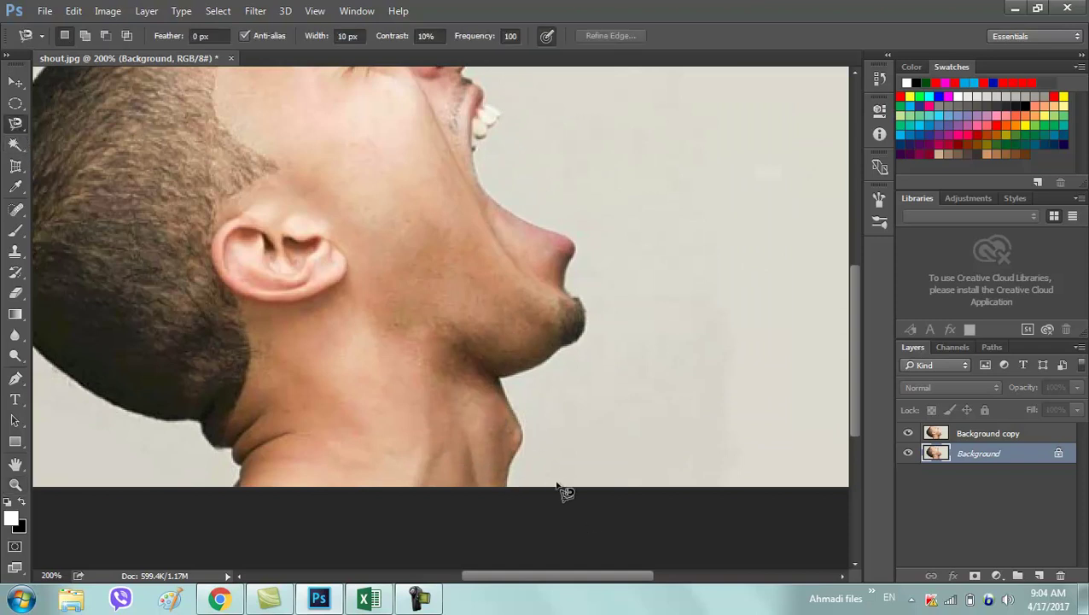
Trace the head and neck from the neck base past the chin, mouth and nose, closing the outline
left_click(508, 485)
mouse_move(507, 376)
left_mouse_down()
mouse_move(548, 376)
mouse_move(591, 328)
mouse_move(575, 303)
mouse_move(573, 245)
mouse_move(539, 218)
left_mouse_up()
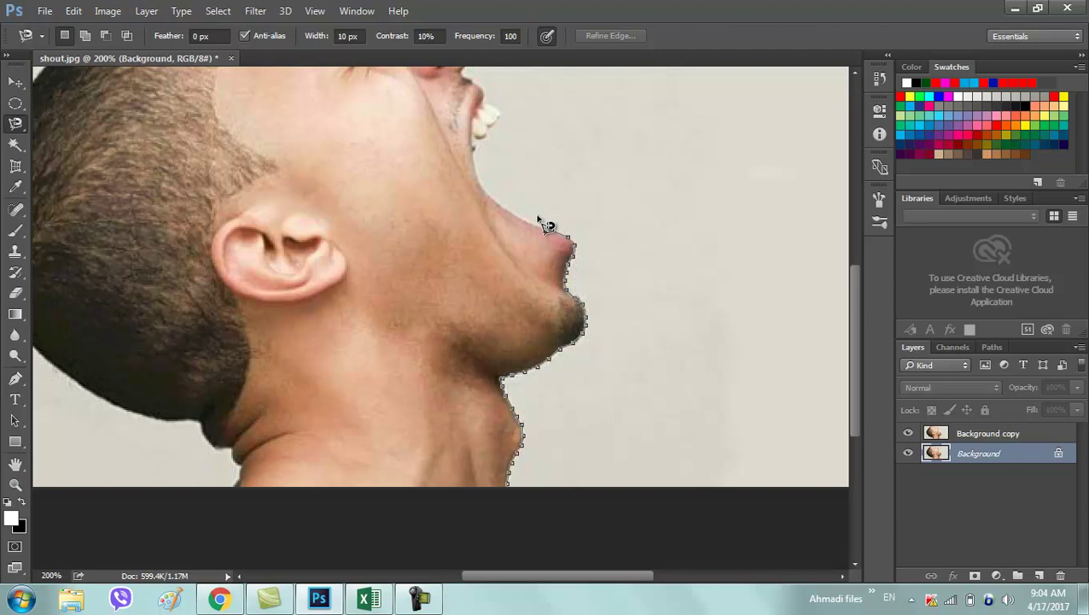
mouse_move(469, 158)
left_mouse_down()
mouse_move(473, 147)
mouse_move(413, 404)
mouse_move(430, 369)
left_mouse_up()
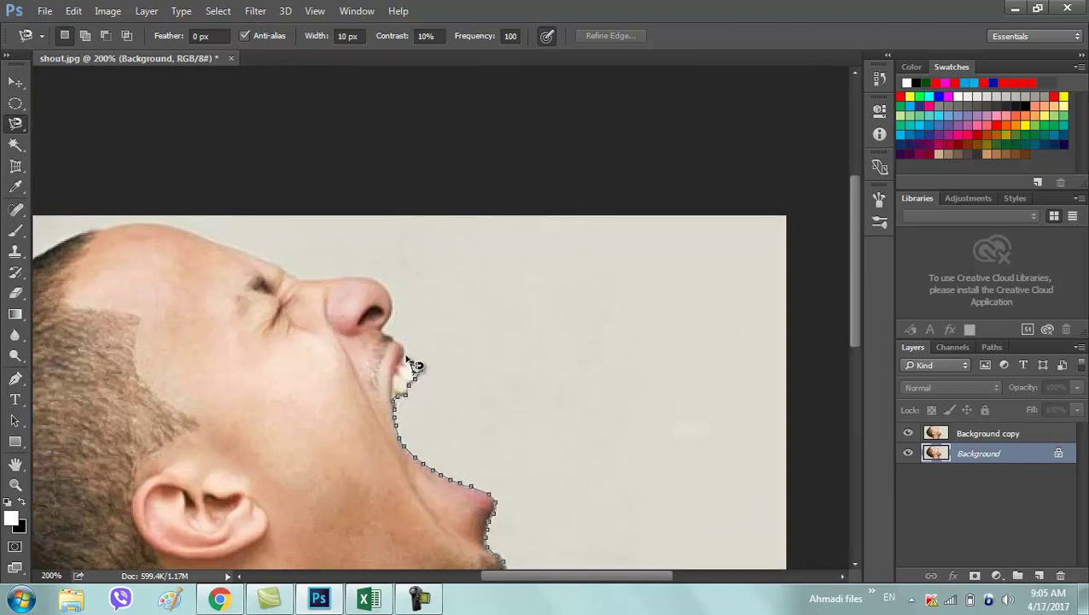
mouse_move(389, 327)
left_mouse_down()
mouse_move(360, 292)
mouse_move(385, 404)
mouse_move(326, 411)
mouse_move(214, 366)
mouse_move(447, 306)
mouse_move(465, 241)
mouse_move(384, 269)
mouse_move(324, 318)
mouse_move(364, 195)
mouse_move(372, 209)
mouse_move(340, 231)
mouse_move(299, 309)
mouse_move(312, 152)
mouse_move(297, 214)
mouse_move(306, 261)
mouse_move(371, 380)
mouse_move(281, 244)
mouse_move(341, 300)
mouse_move(430, 323)
mouse_move(471, 383)
mouse_move(692, 400)
mouse_move(733, 385)
left_mouse_up()
left_click(749, 385)
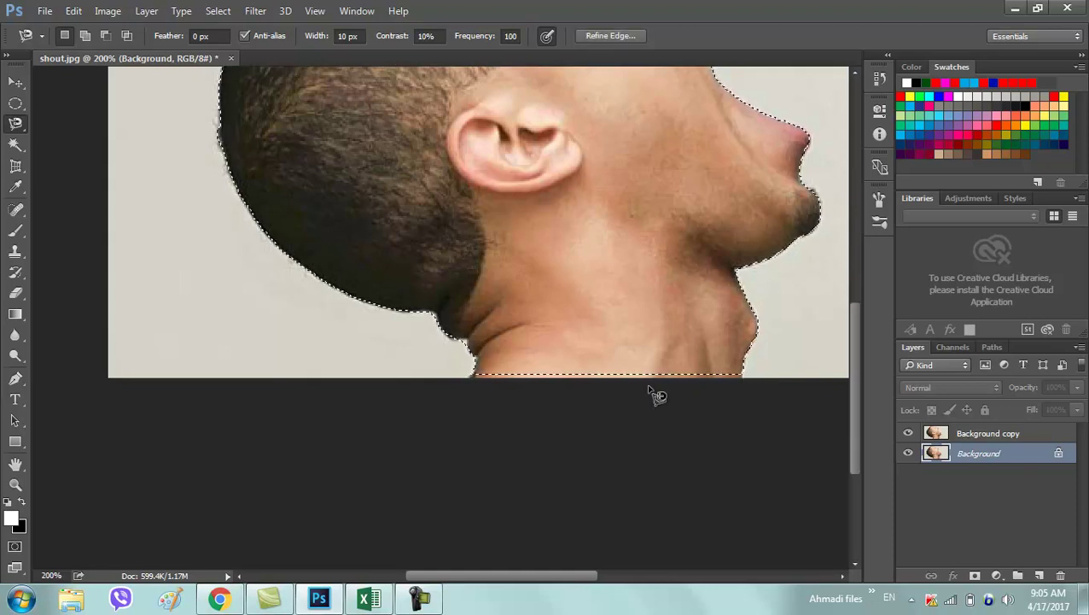
Add a rectangular area near the chin to the head selection and fit the image on screen
right_click(16, 103)
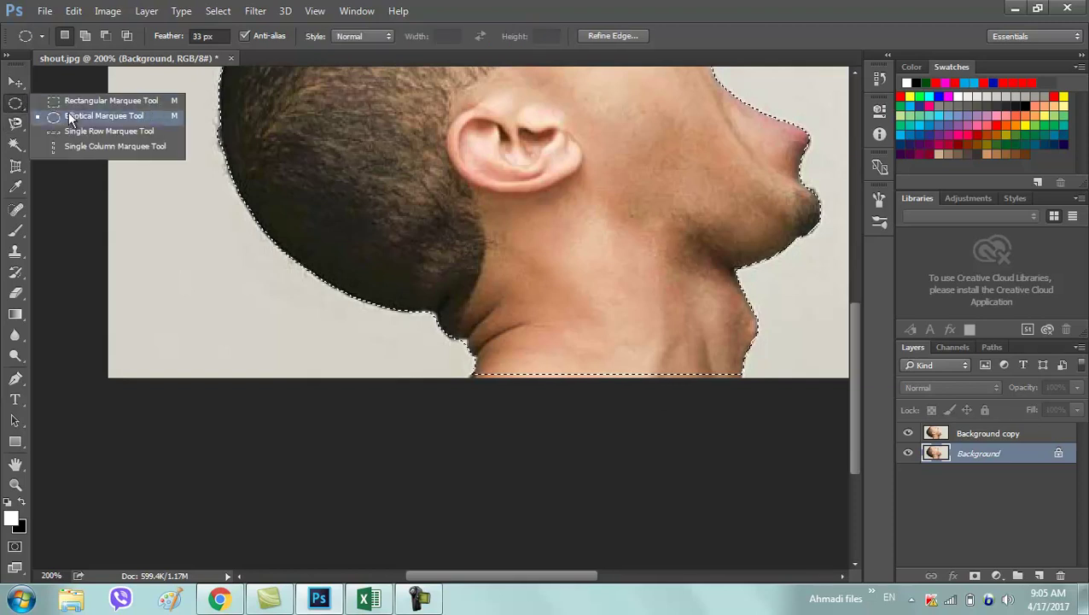
left_click(85, 102)
left_click(84, 36)
mouse_move(546, 367)
left_mouse_down()
mouse_move(479, 418)
mouse_move(476, 384)
mouse_move(742, 454)
left_mouse_up()
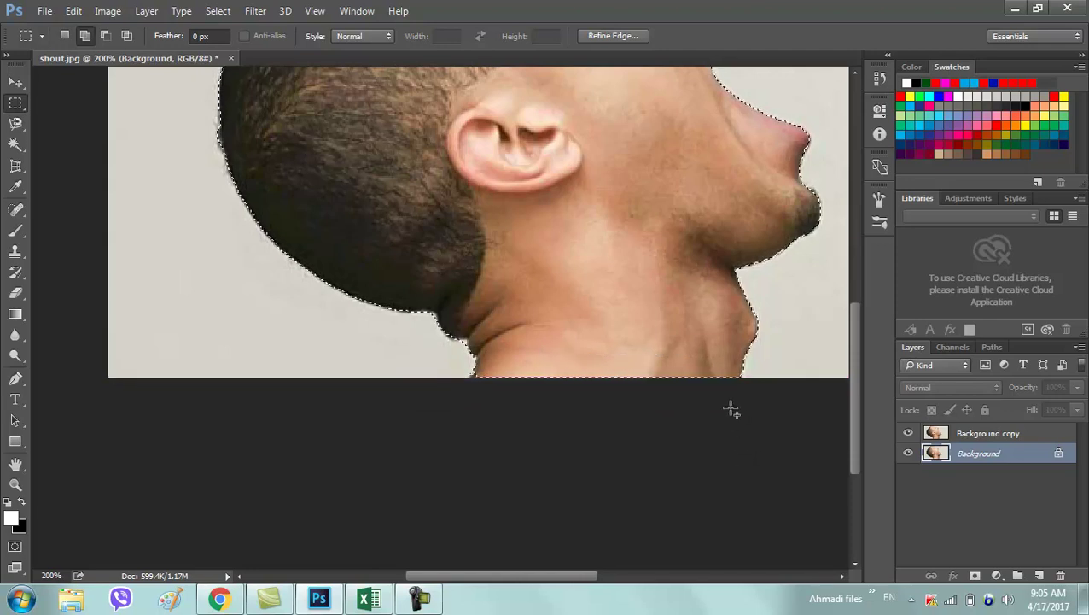
left_click_drag(598, 324, 561, 490)
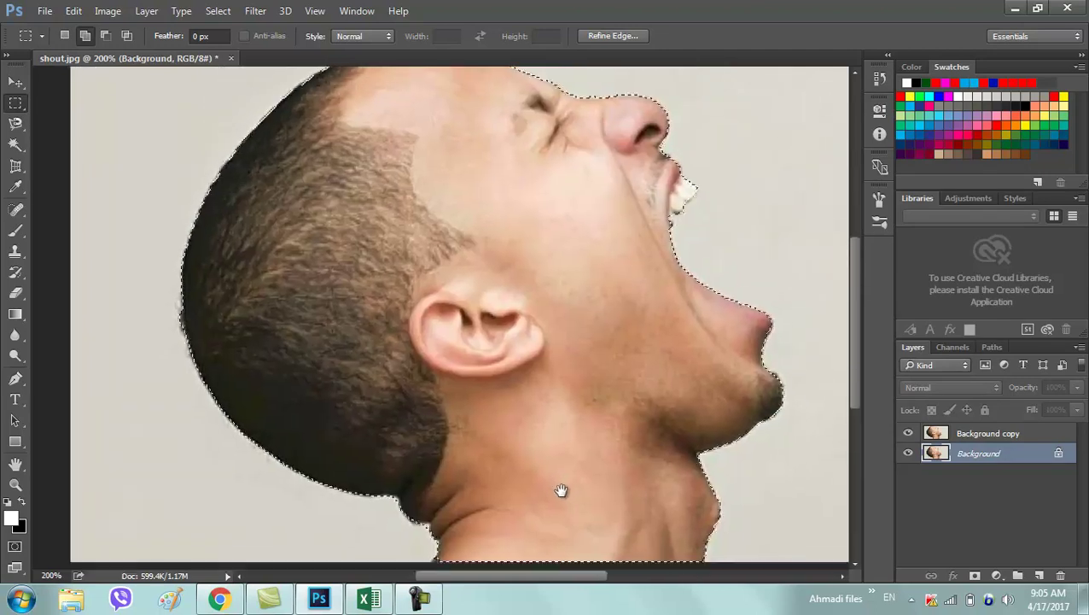
key("z")
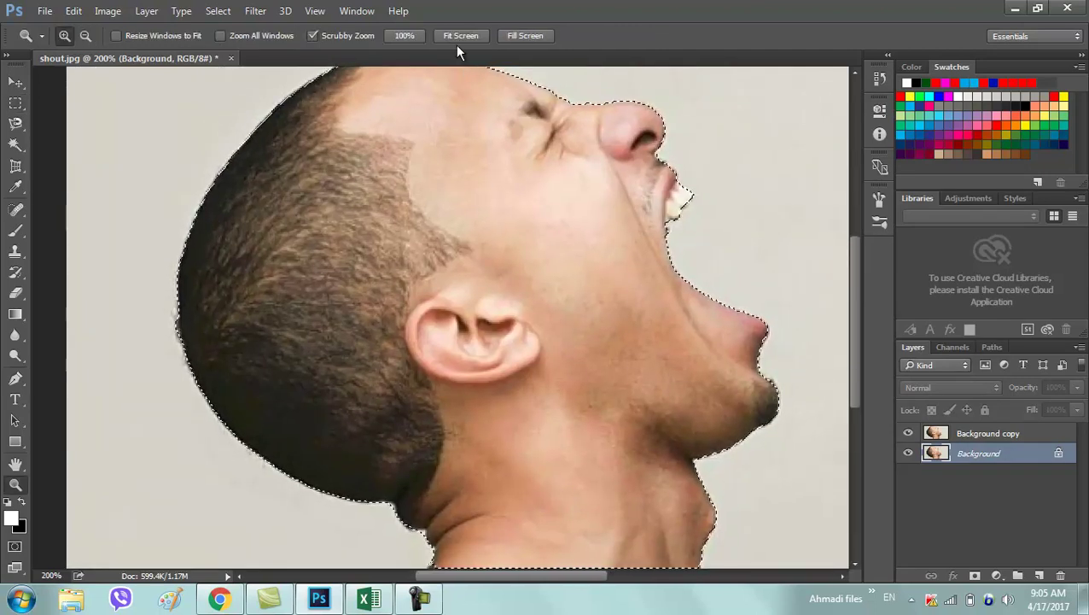
left_click(458, 39)
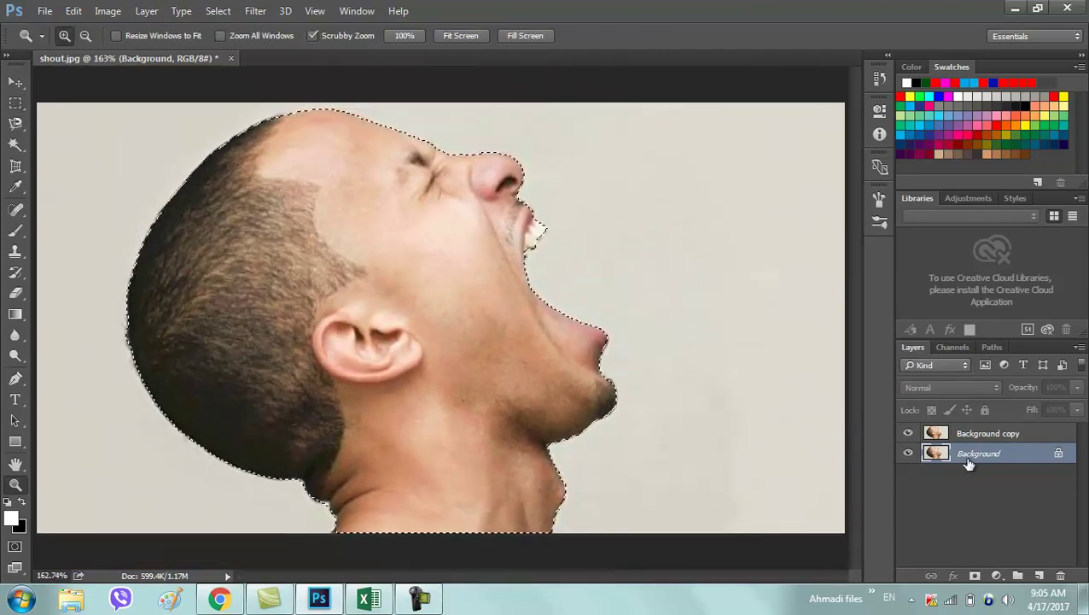
Fill the selection with Content-Aware (Shift+F5) to remove the man from the Background layer
key("shift+F5")
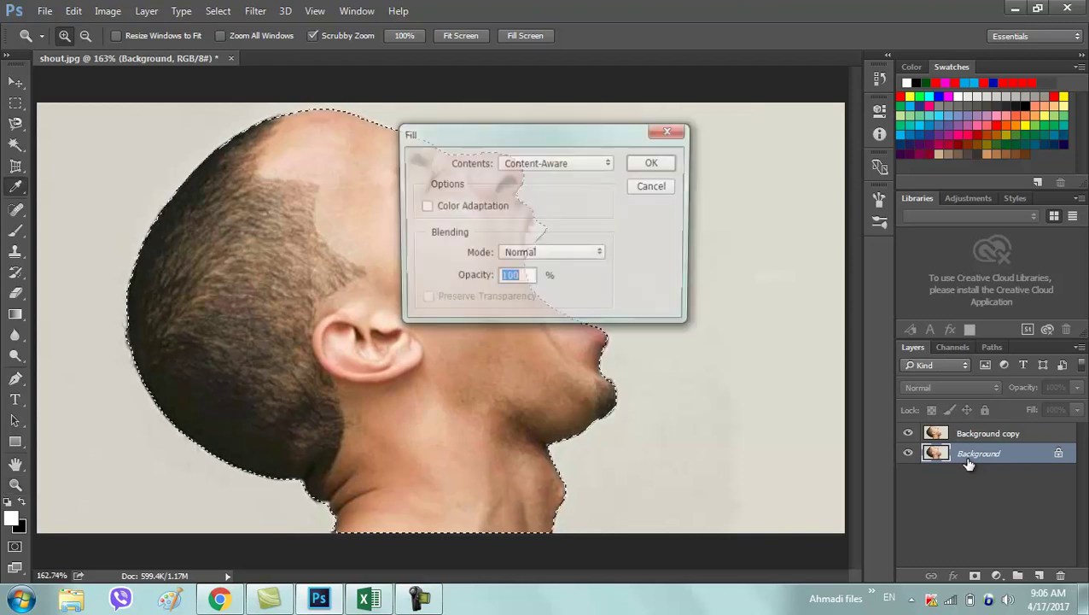
left_click(555, 162)
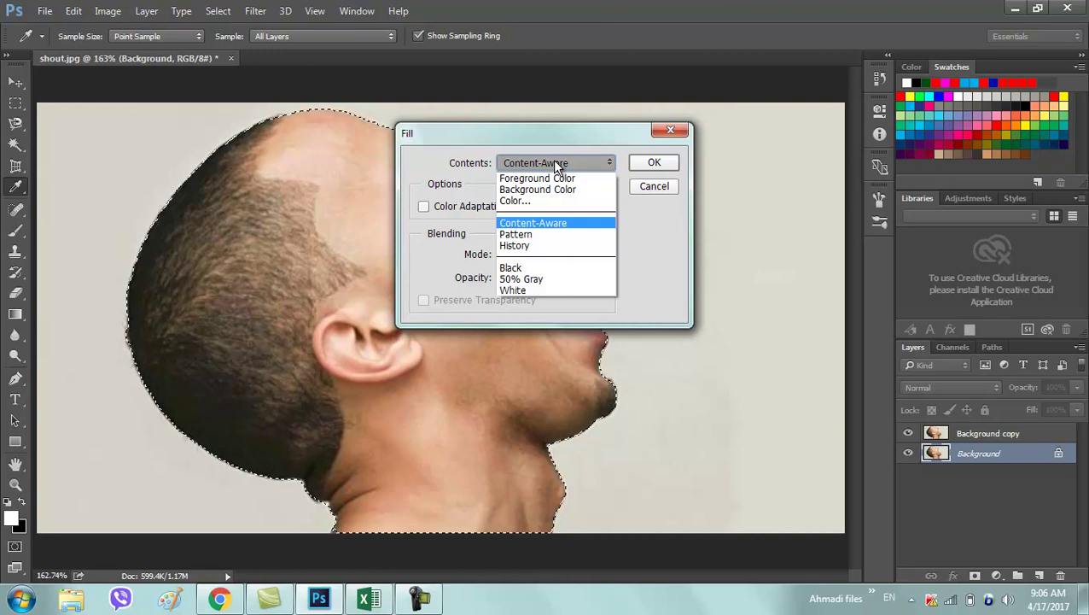
left_click(567, 223)
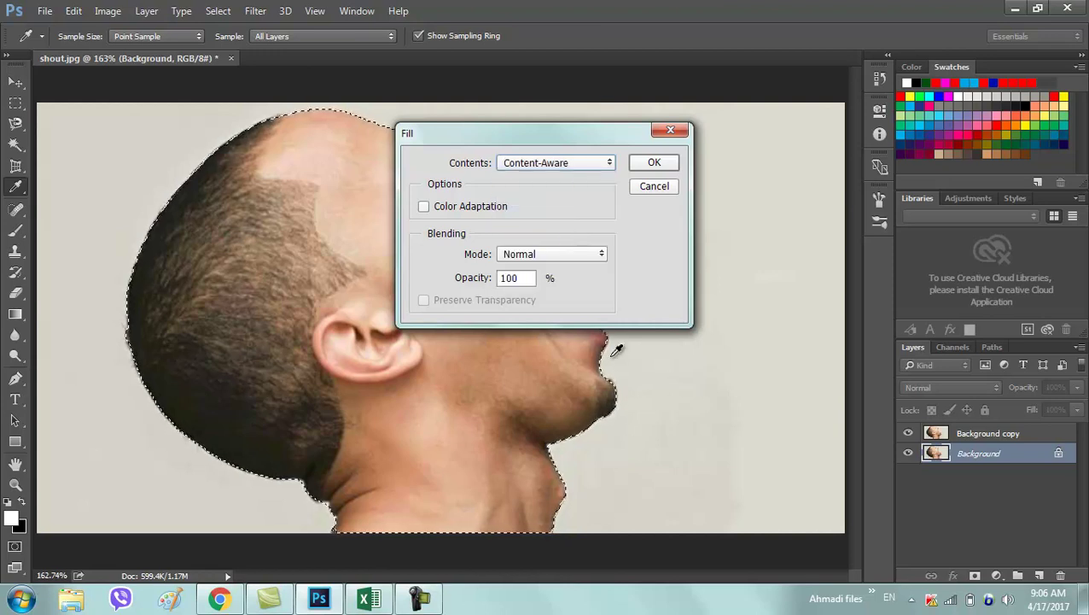
left_click(654, 163)
key("z")
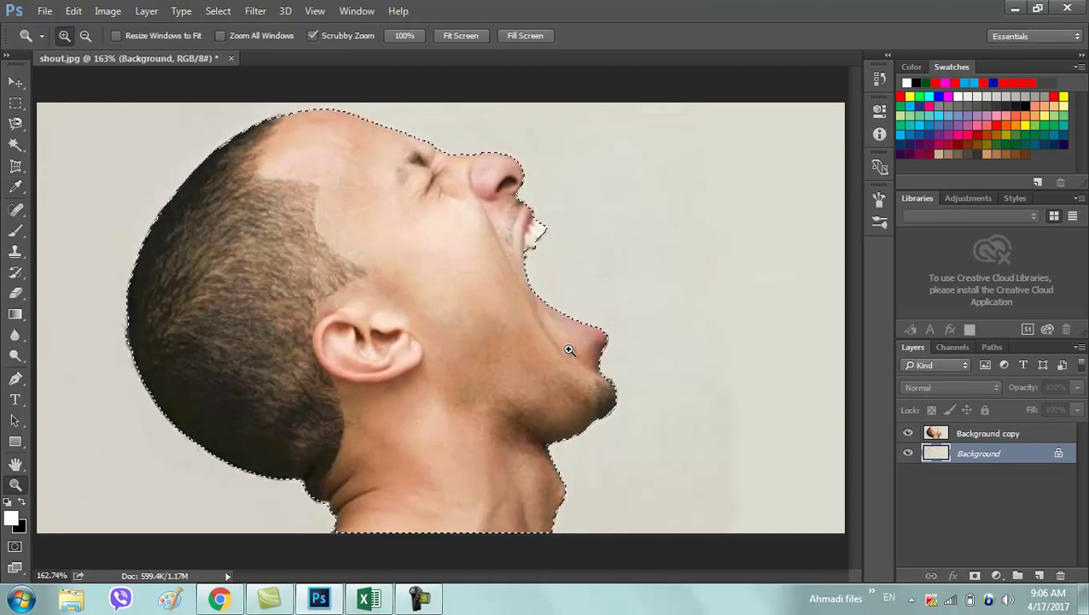
Check the fill by toggling Background copy's visibility, then make Background copy the active layer
left_click(910, 436)
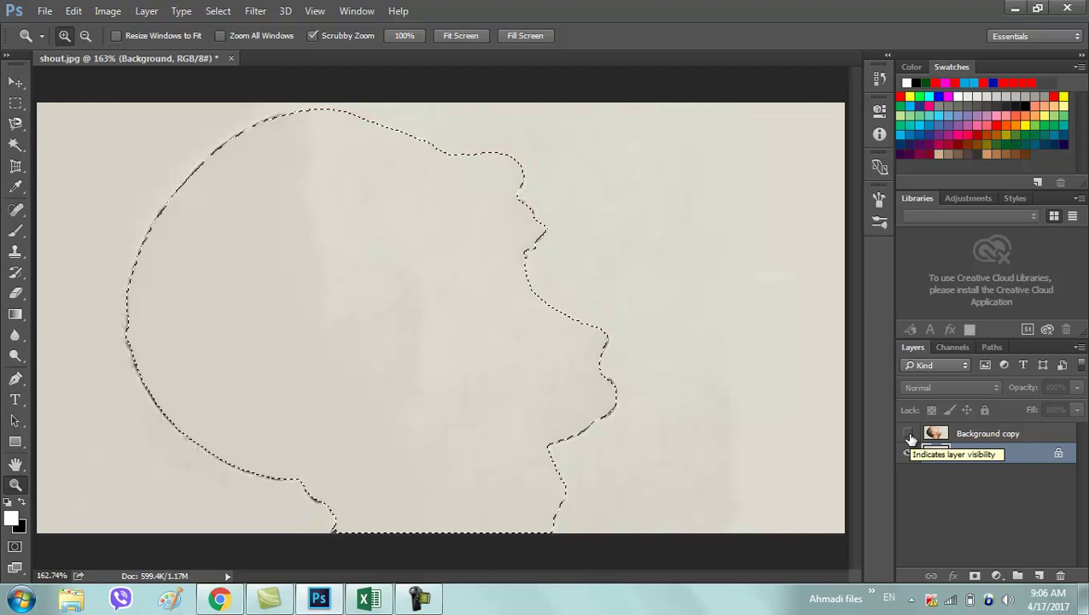
left_click(910, 435)
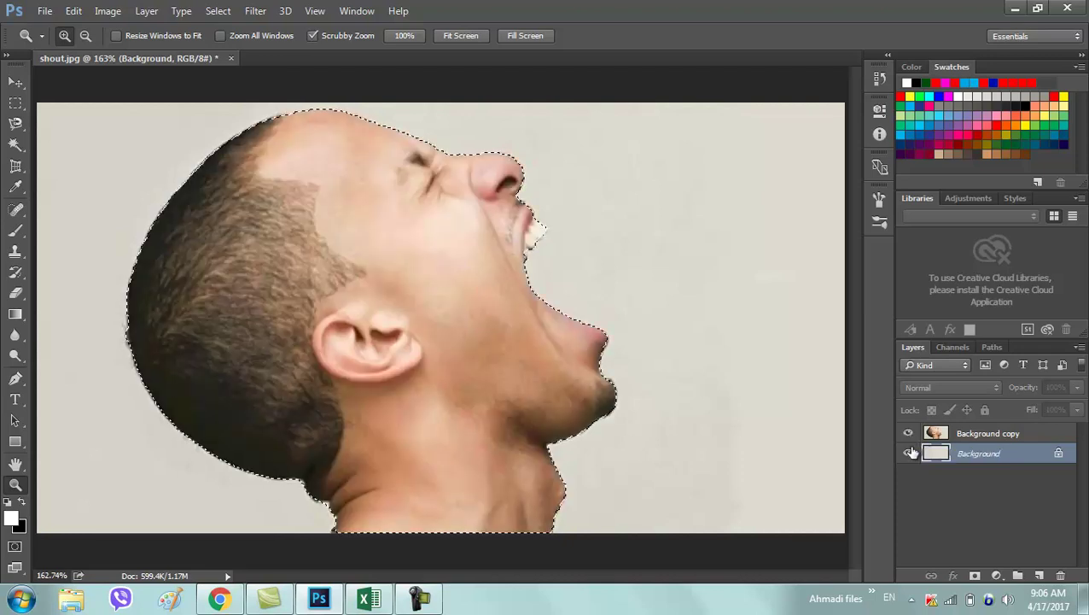
left_click(954, 434)
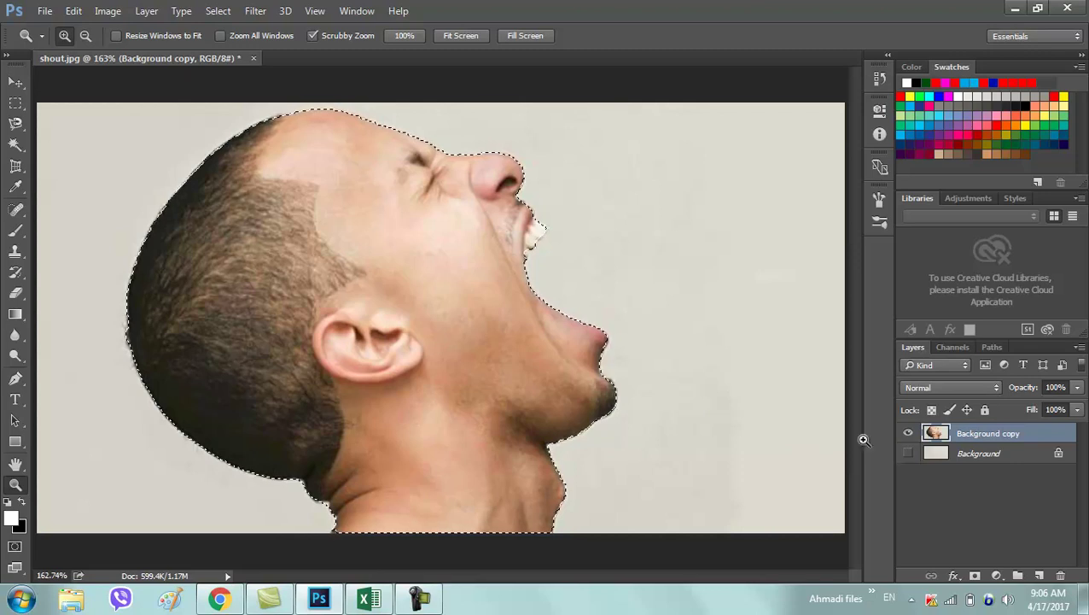
key("Delete")
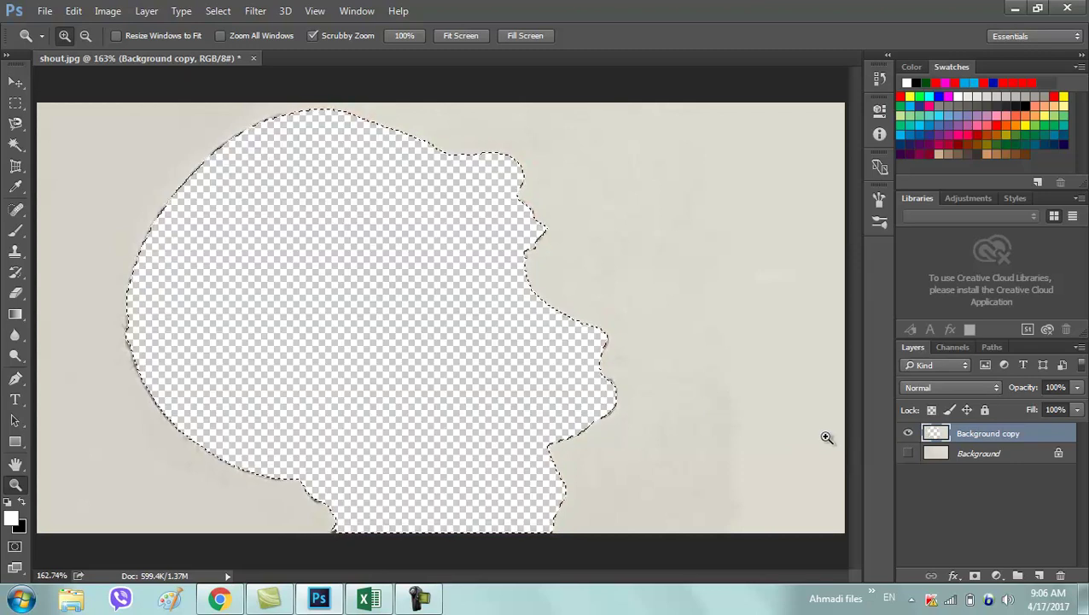
key("ctrl+z")
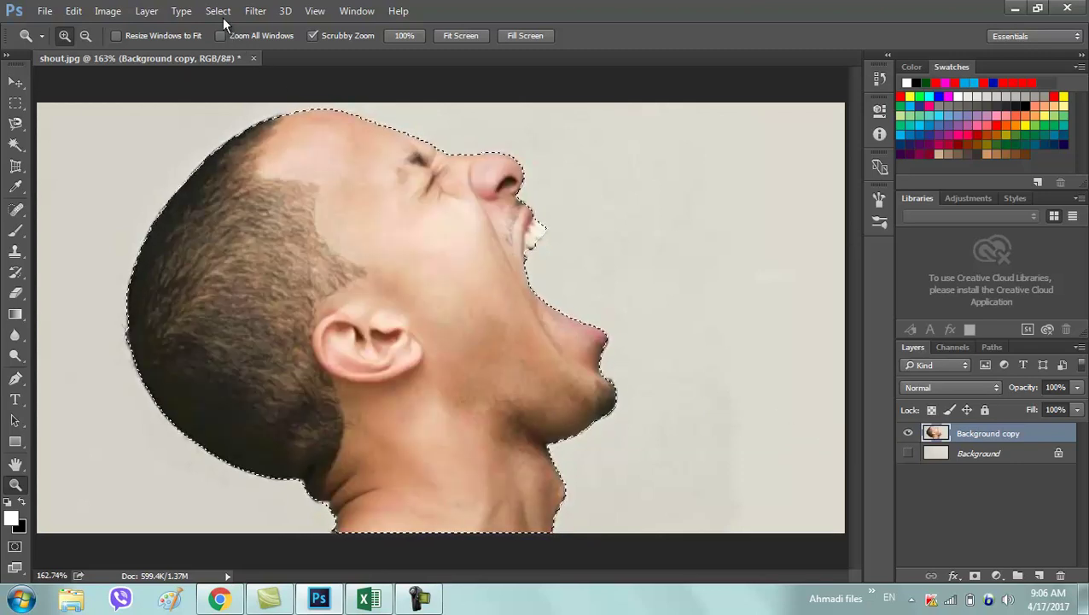
Invert the selection, delete the backdrop from Background copy, and deselect
left_click(219, 12)
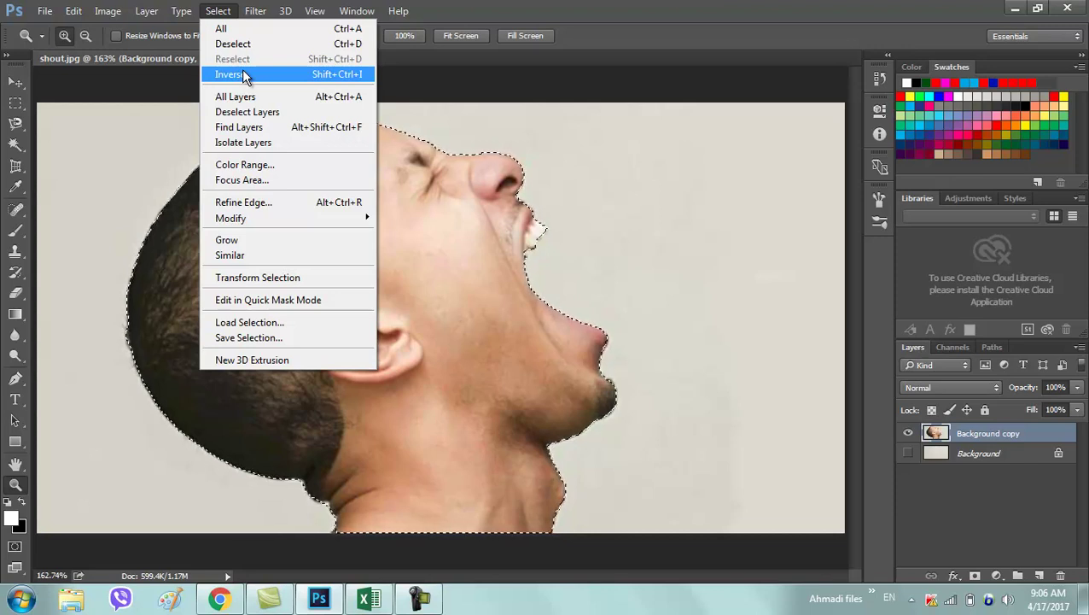
left_click(244, 77)
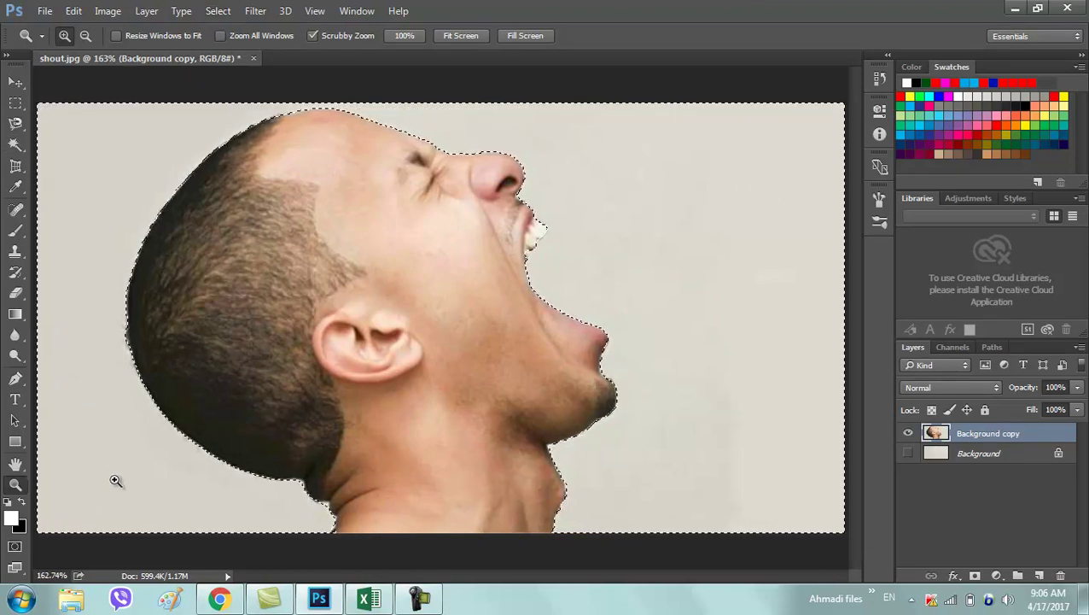
key("Delete")
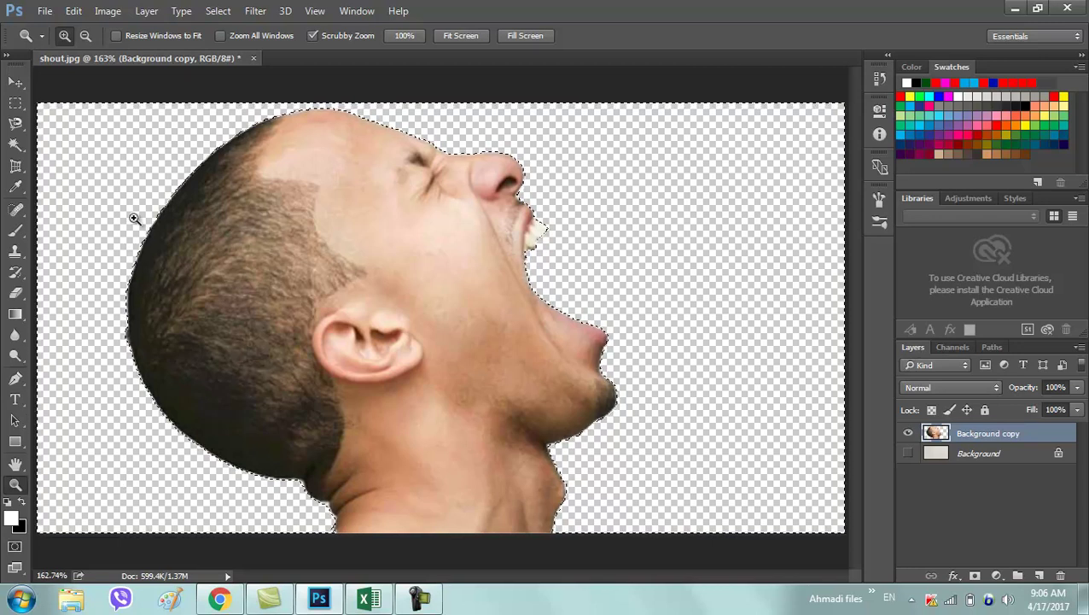
left_click(216, 12)
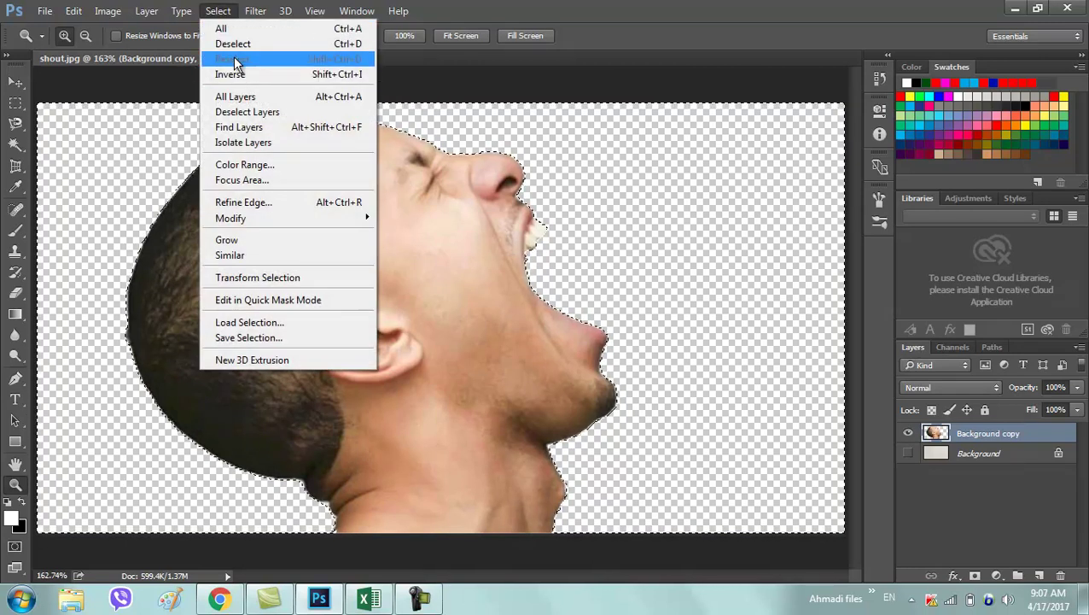
left_click(235, 44)
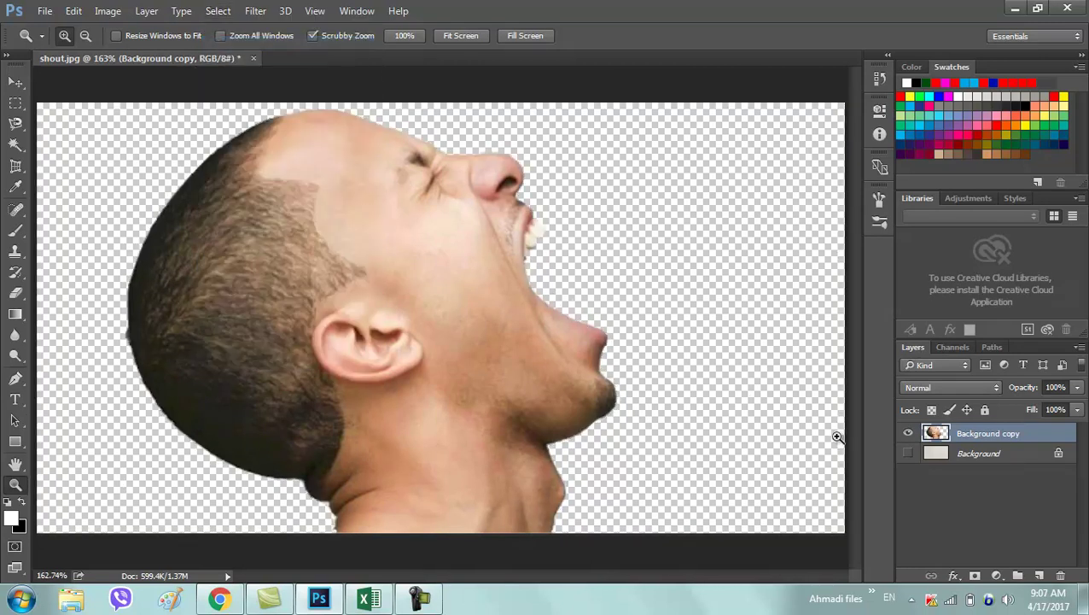
Duplicate the cut-out head layer as Background copy 2
right_click(959, 435)
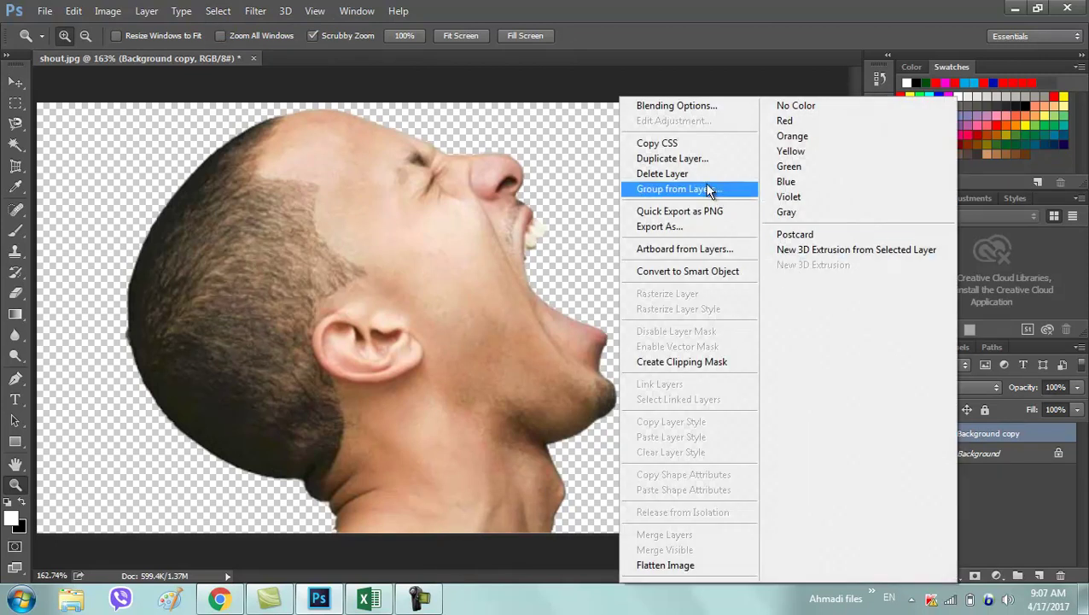
left_click(670, 158)
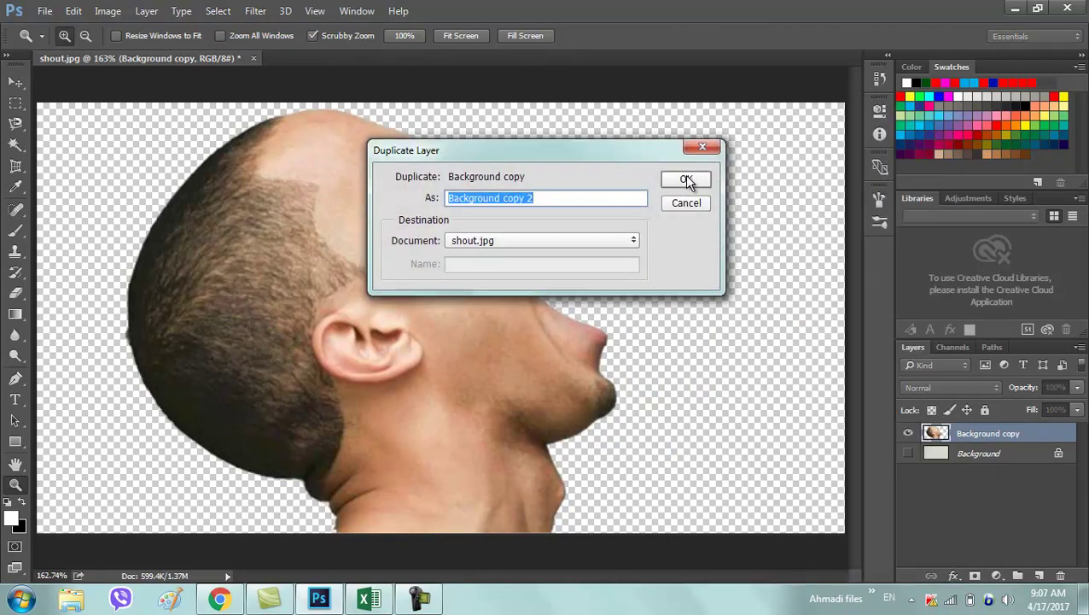
left_click(690, 179)
left_click(419, 598)
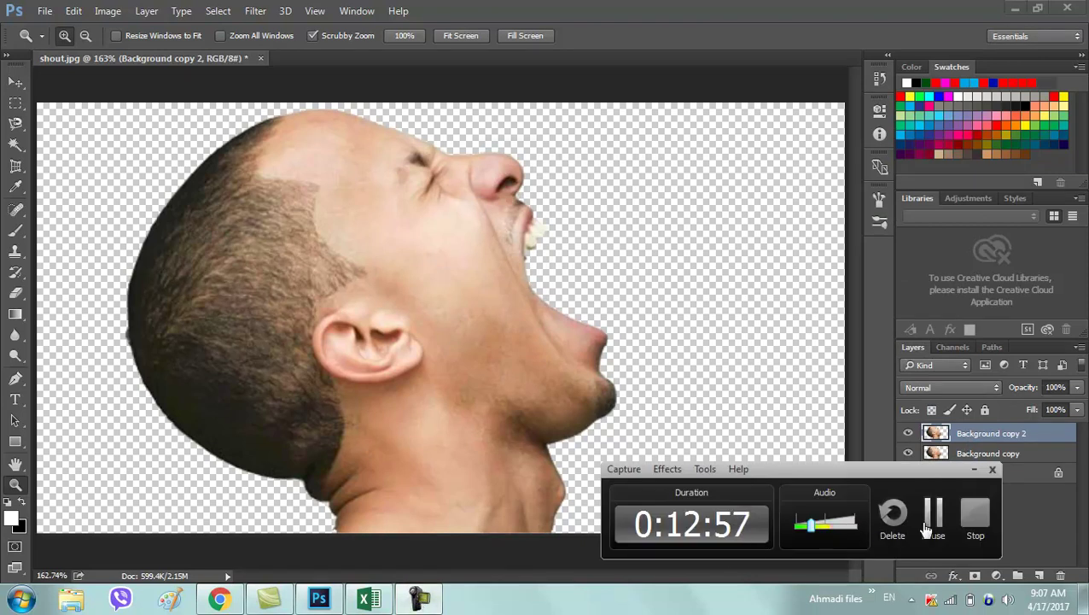
left_click(926, 529)
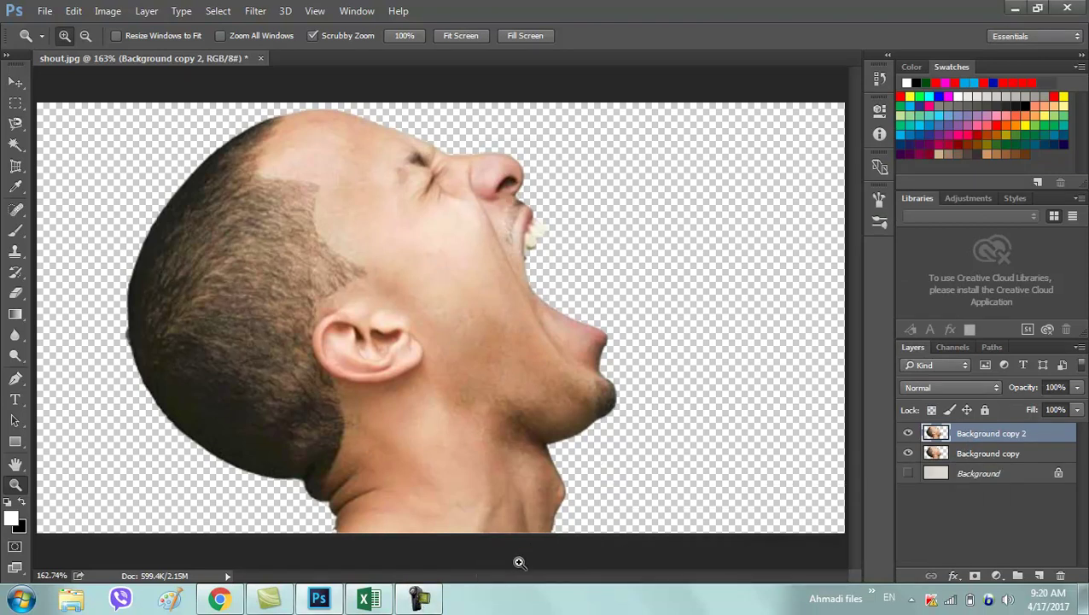
left_click(418, 597)
left_click(419, 600)
Liquify Background copy with a 216 brush, pushing the mouth, jaw and lips rightward
left_click(969, 457)
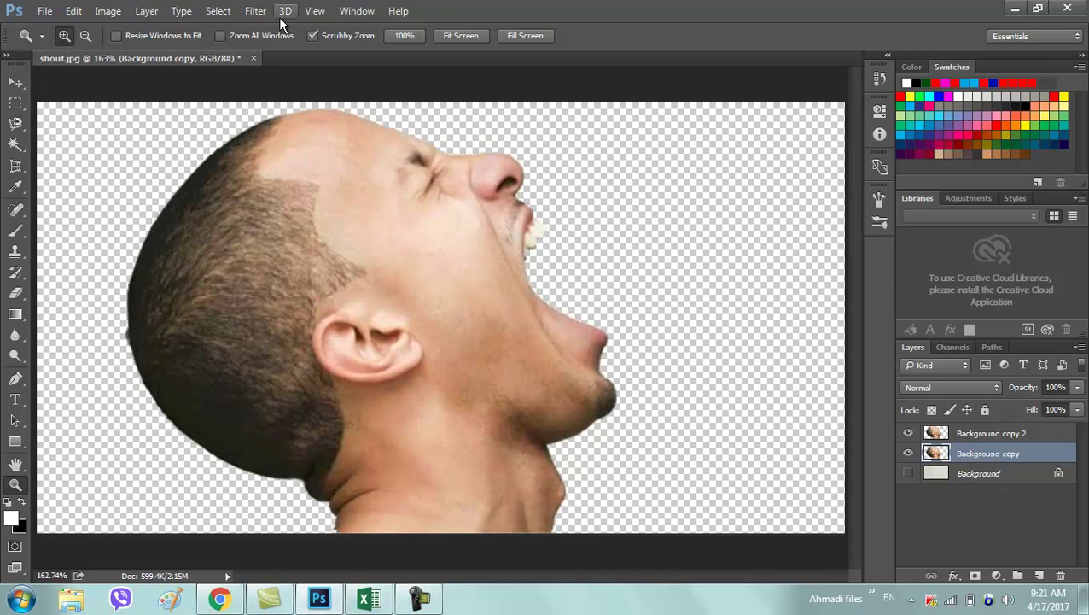
left_click(257, 12)
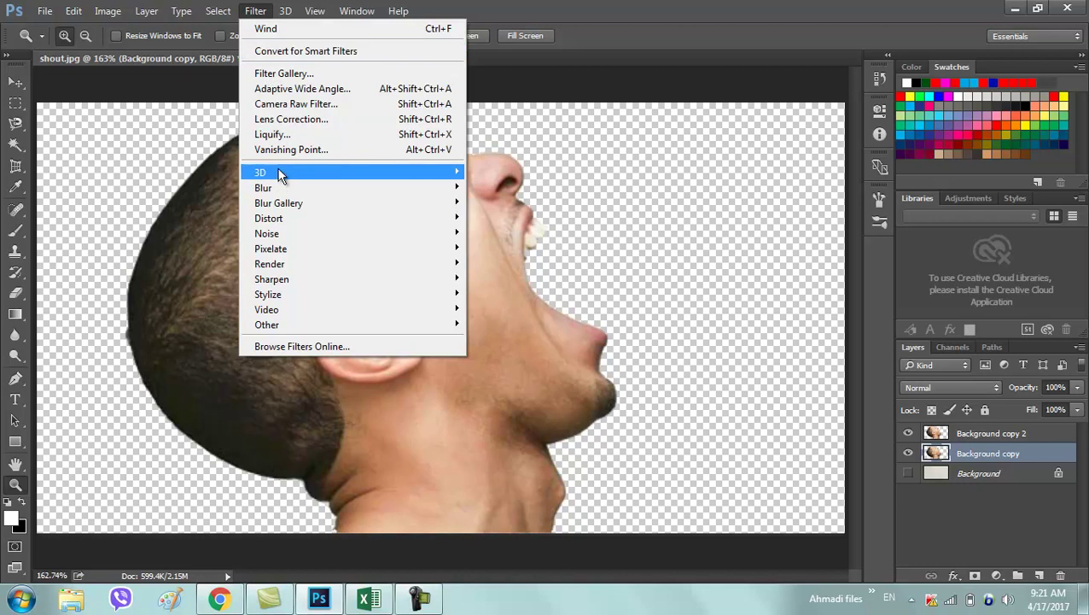
left_click(274, 135)
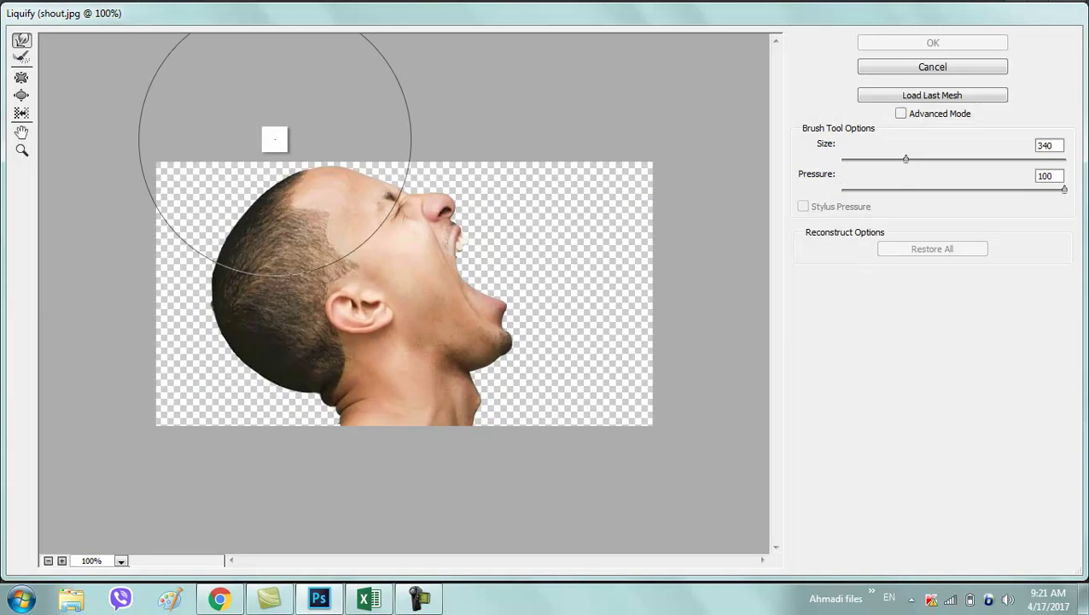
left_click_drag(903, 159, 896, 159)
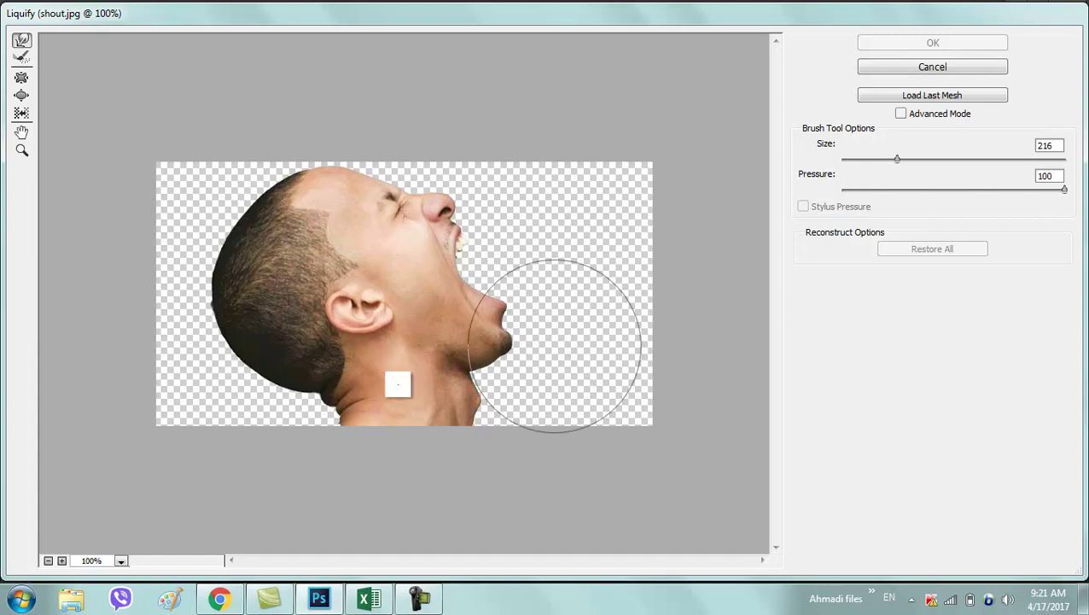
left_click_drag(460, 290, 574, 238)
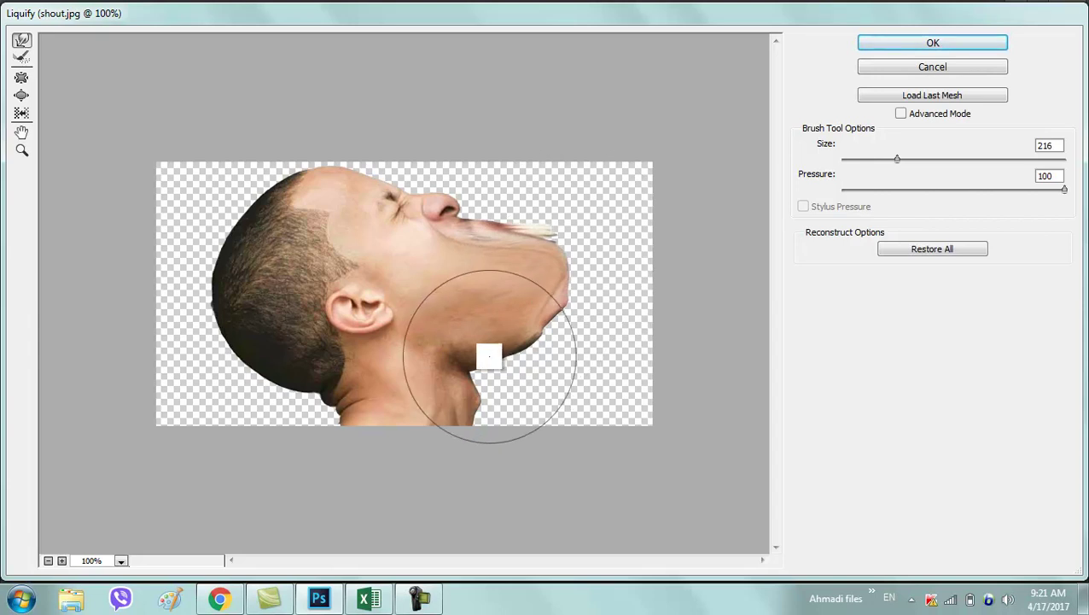
left_click_drag(487, 358, 588, 355)
left_click_drag(508, 379, 557, 380)
mouse_move(476, 227)
left_mouse_down()
mouse_move(536, 214)
mouse_move(628, 223)
mouse_move(634, 253)
mouse_move(649, 256)
left_mouse_up()
left_click(934, 42)
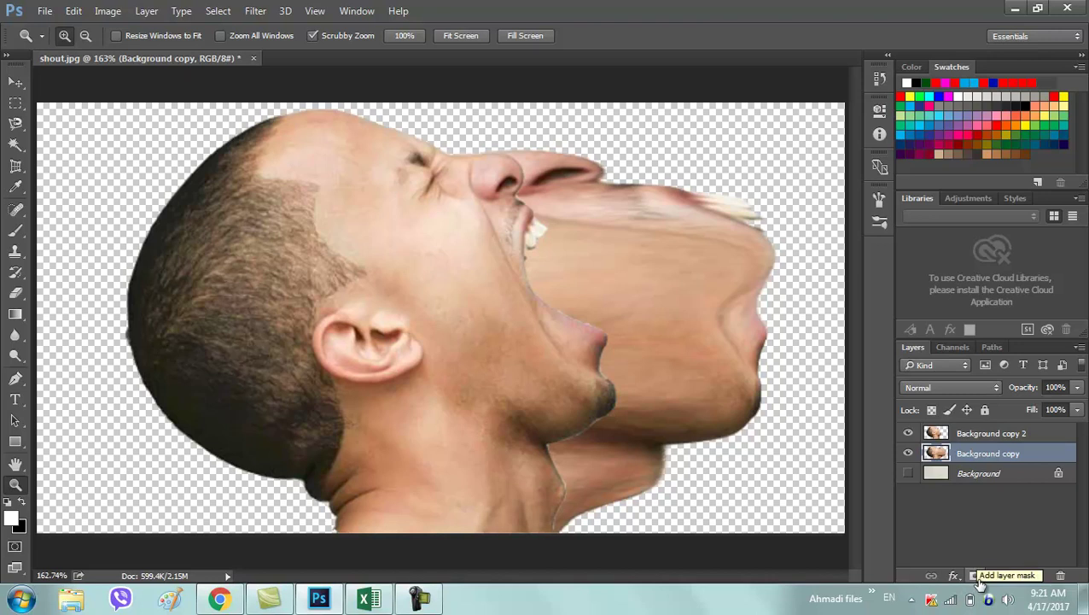
Add masks to Background copy and Background copy 2, invert Background copy's mask, then select copy 2's mask
left_click(975, 576)
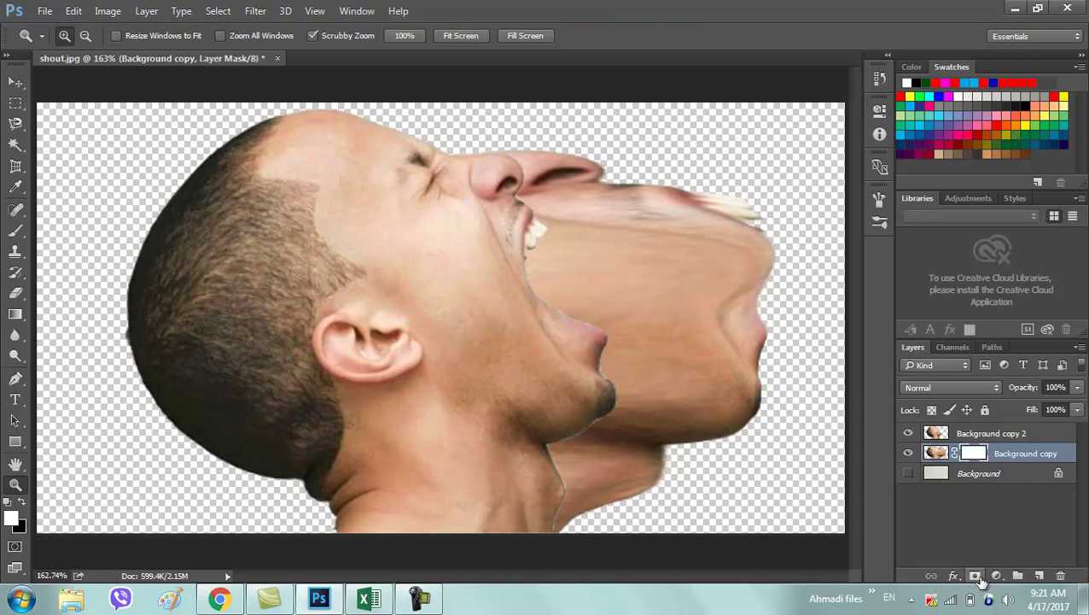
left_click(985, 438)
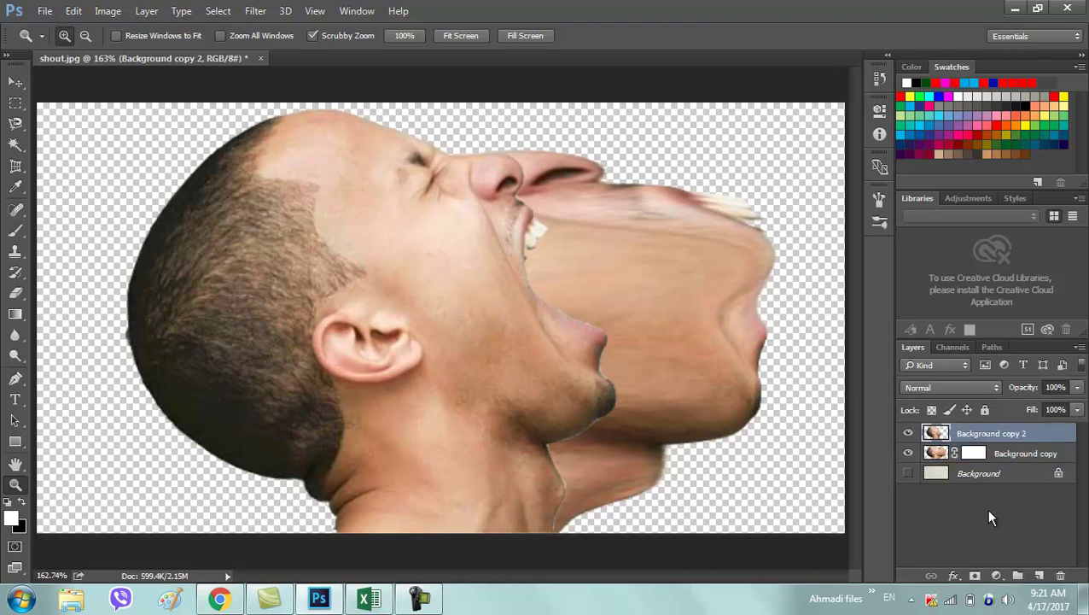
left_click(975, 576)
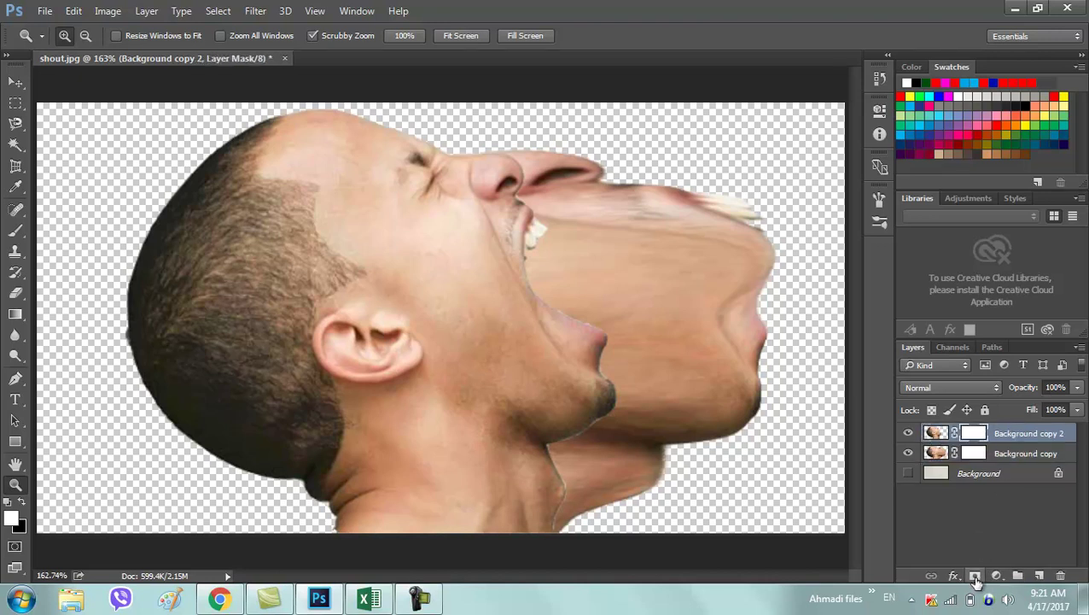
left_click(972, 454)
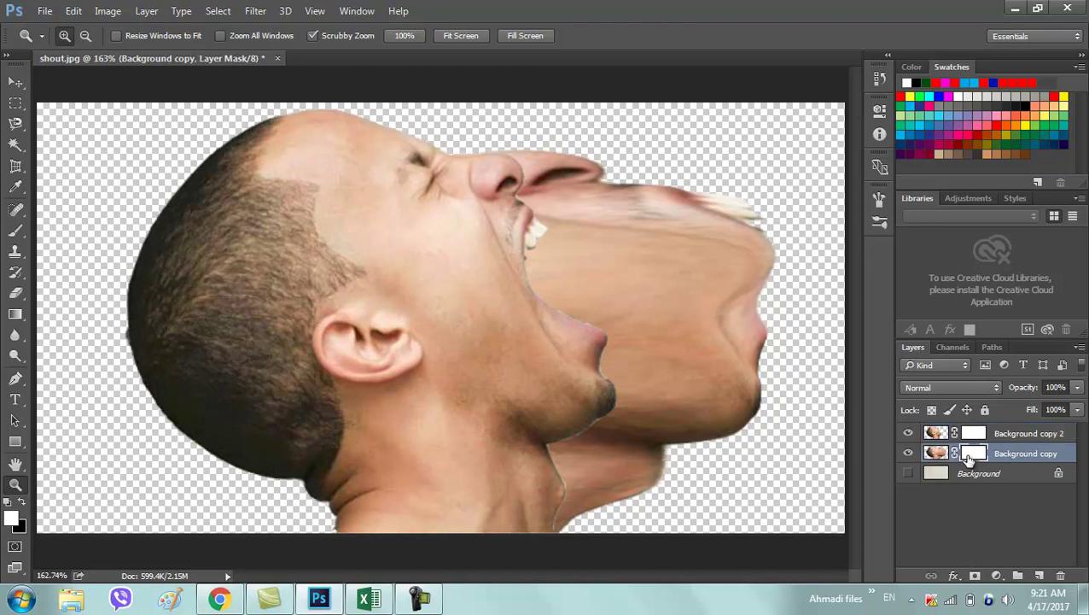
key("ctrl+i")
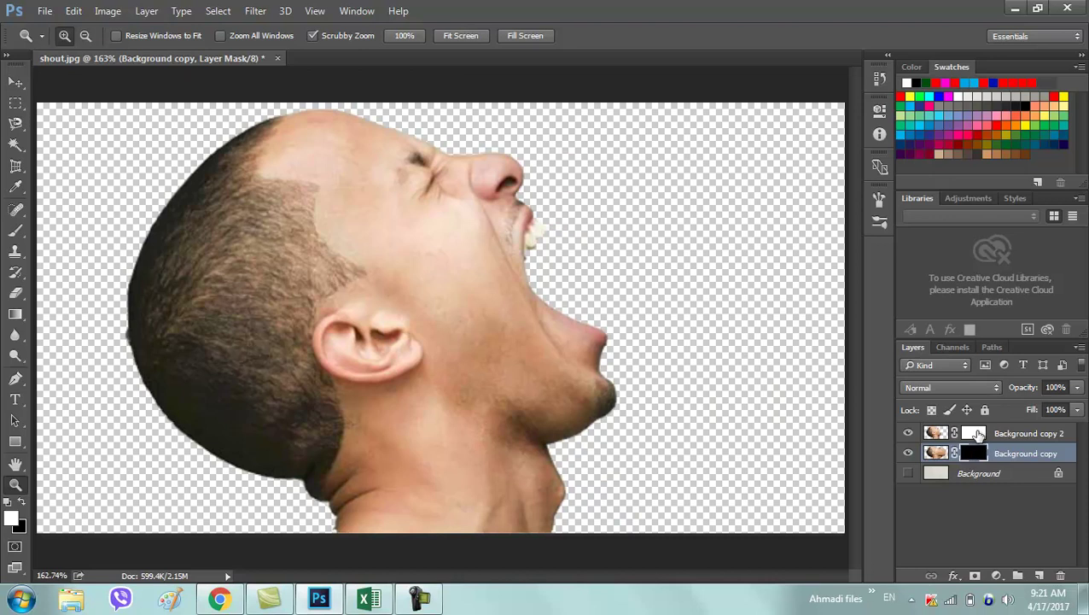
left_click(978, 435)
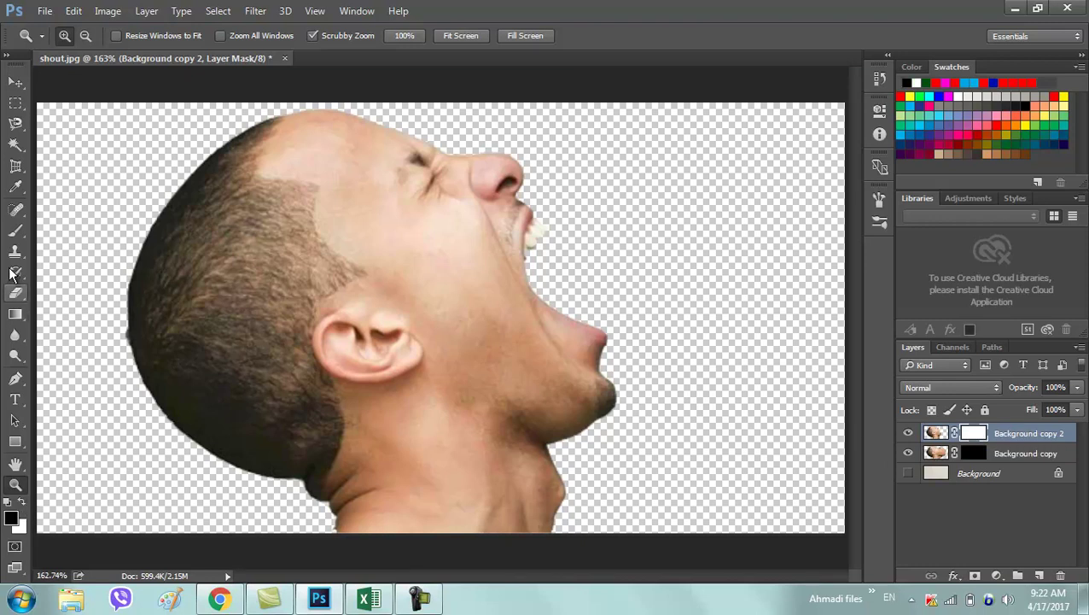
Select the Brush Tool with the 46 px scattered-dot brush preset
left_click(17, 231)
left_click(62, 228)
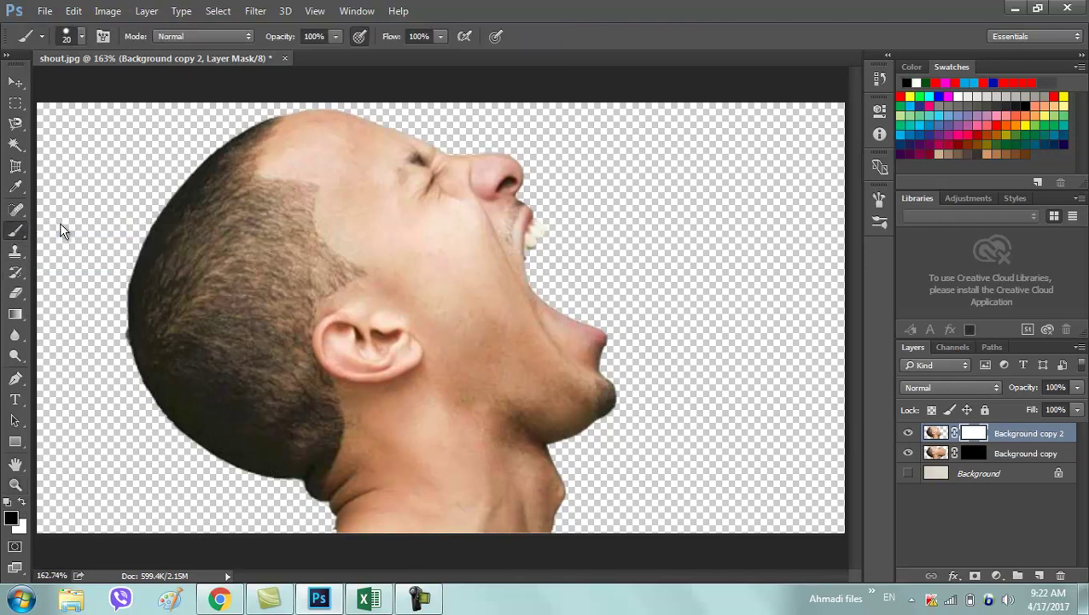
right_click(426, 261)
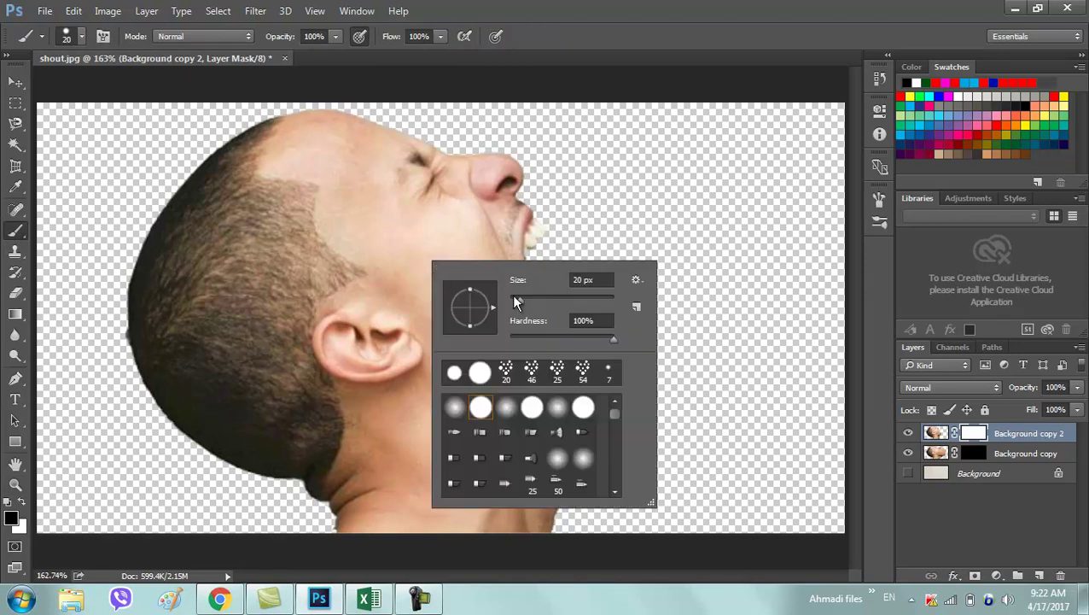
left_click(531, 372)
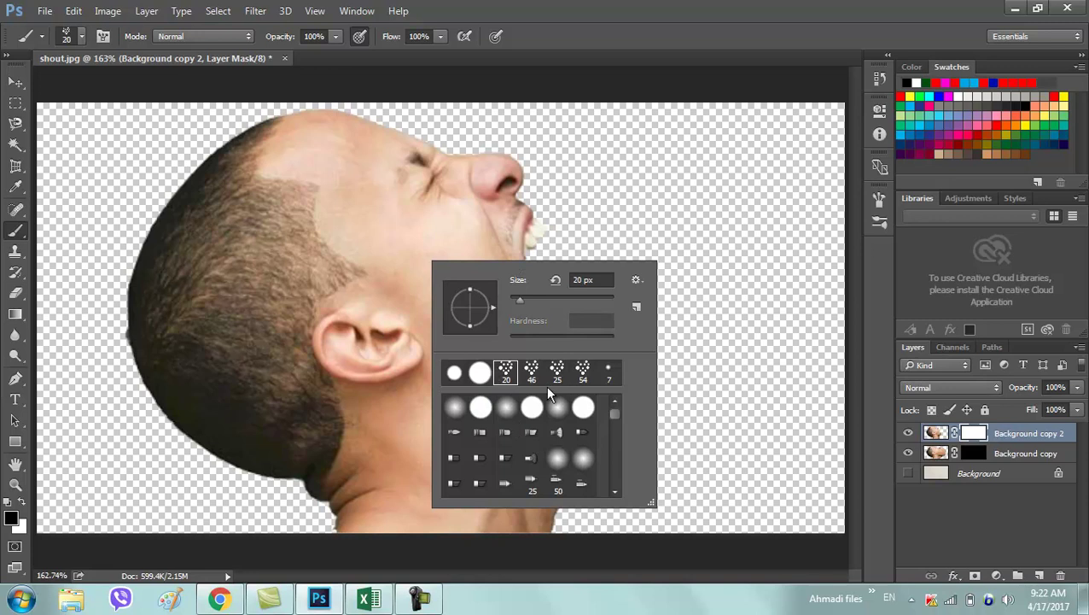
Start loading the M Brushes library, cancel it, and close the brush picker
left_click(637, 279)
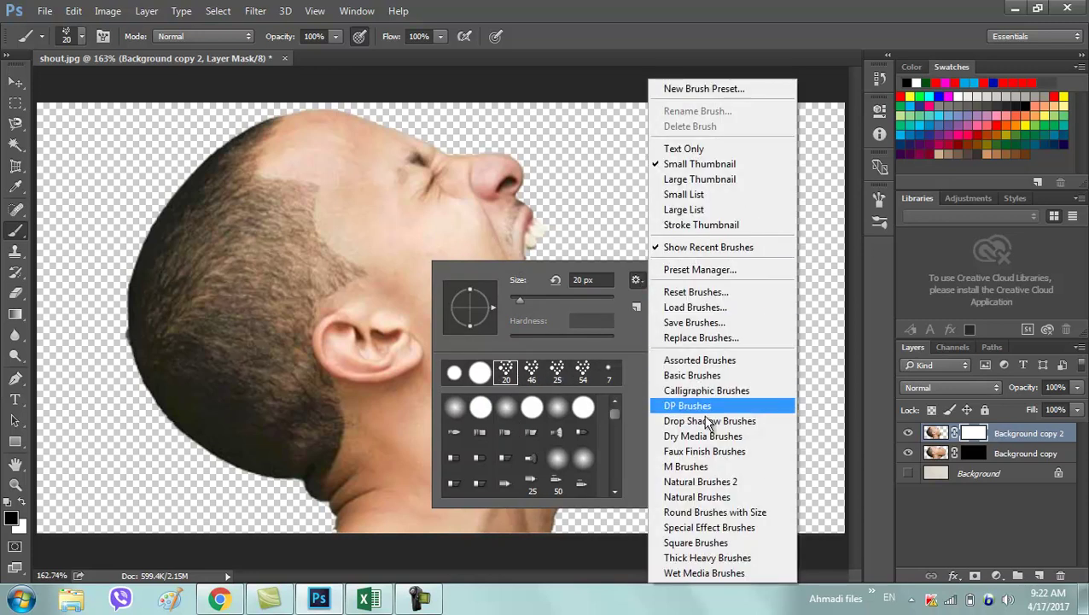
left_click(696, 468)
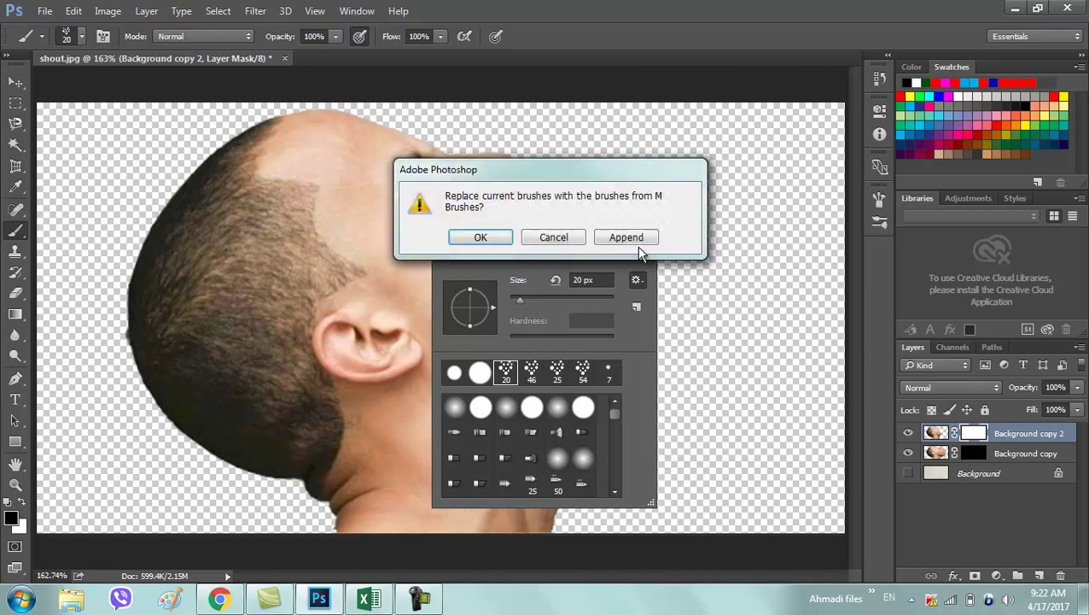
left_click(574, 238)
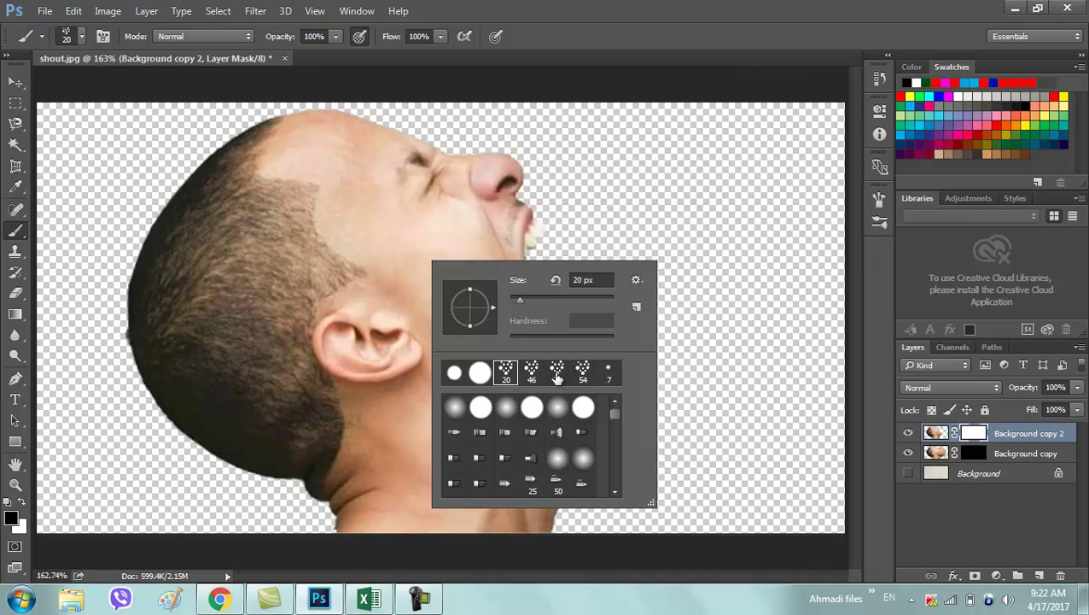
left_click(617, 224)
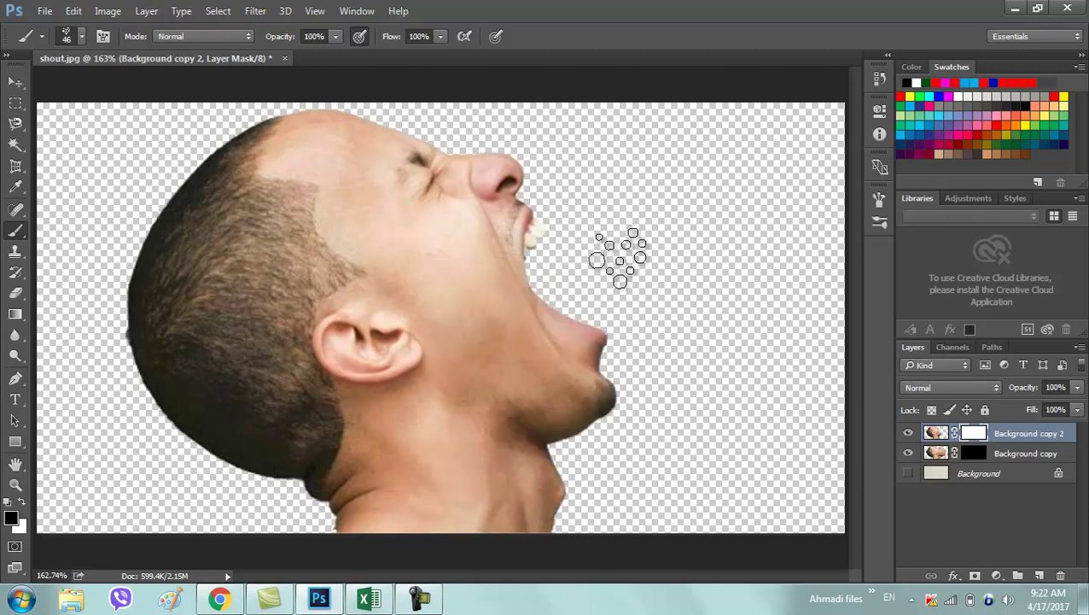
Paint black splatter on Background copy 2's mask along mouth, jaw and nose tip, then select Background copy's mask
mouse_move(558, 300)
left_mouse_down()
mouse_move(543, 265)
mouse_move(540, 176)
left_mouse_up()
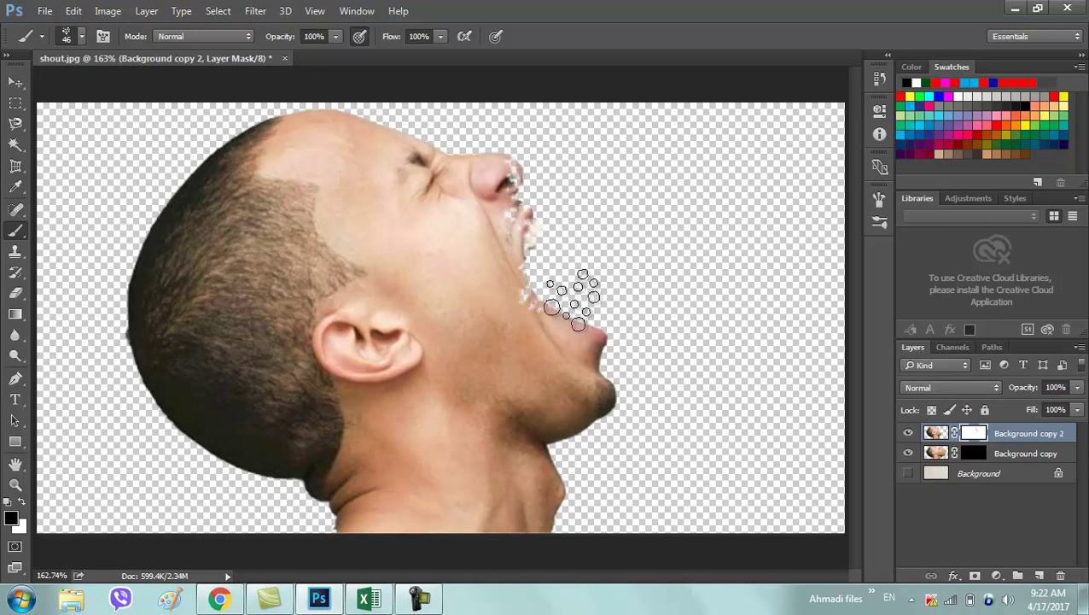
mouse_move(597, 327)
left_mouse_down()
mouse_move(551, 365)
mouse_move(565, 316)
mouse_move(547, 329)
mouse_move(591, 323)
mouse_move(603, 414)
mouse_move(546, 418)
mouse_move(511, 244)
left_mouse_up()
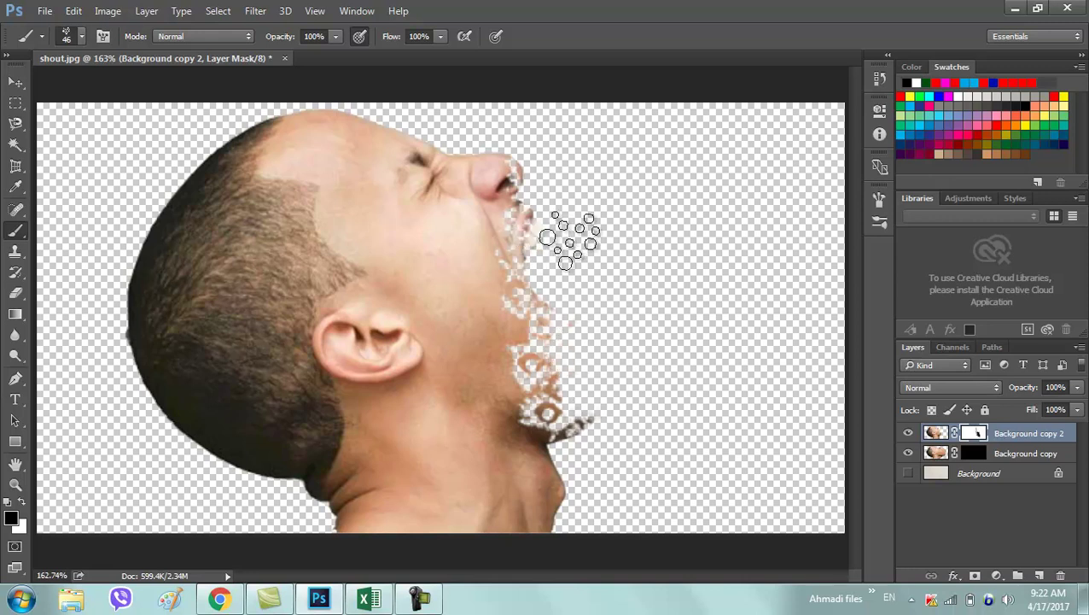
left_click_drag(504, 170, 512, 187)
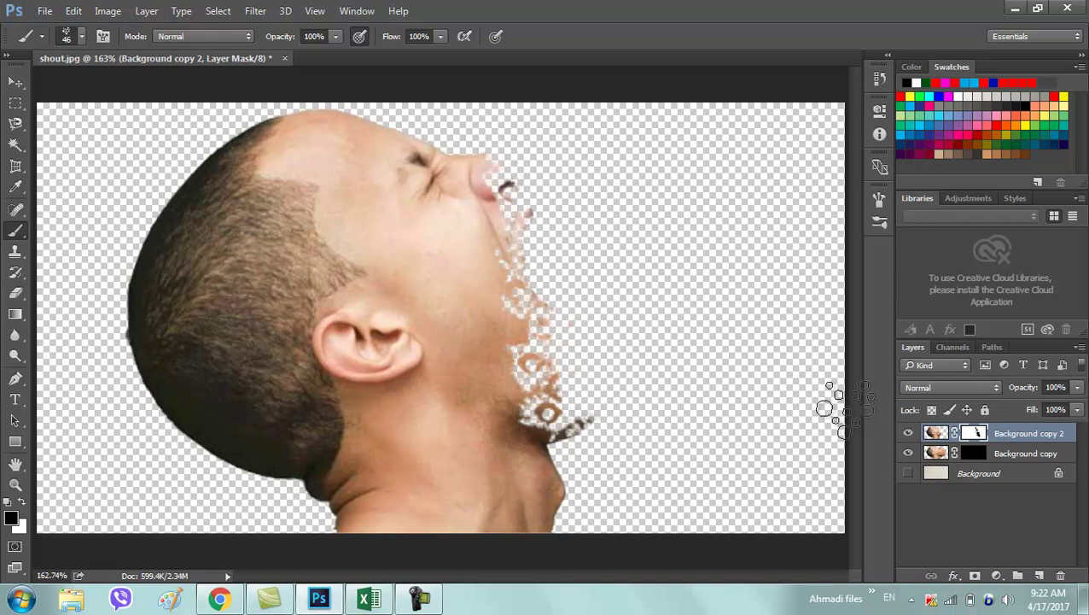
left_click(978, 457)
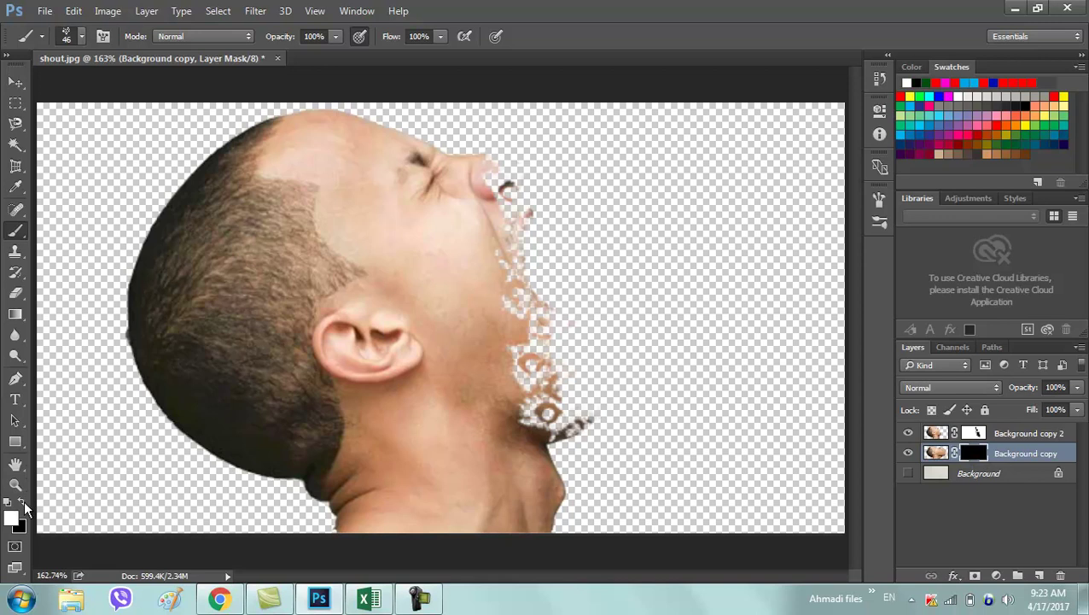
Paint white splatter on Background copy's mask to reveal skin particles right of chin and nose
left_click_drag(534, 364, 584, 314)
mouse_move(598, 262)
left_mouse_down()
mouse_move(596, 243)
mouse_move(564, 215)
mouse_move(593, 286)
mouse_move(583, 364)
mouse_move(619, 376)
mouse_move(645, 311)
mouse_move(579, 377)
mouse_move(637, 389)
mouse_move(698, 340)
mouse_move(688, 230)
mouse_move(583, 158)
mouse_move(543, 162)
mouse_move(636, 166)
mouse_move(603, 140)
mouse_move(535, 158)
mouse_move(635, 152)
mouse_move(674, 261)
mouse_move(554, 227)
mouse_move(619, 162)
mouse_move(657, 182)
mouse_move(706, 255)
mouse_move(713, 202)
left_mouse_up()
mouse_move(713, 203)
left_mouse_down()
mouse_move(700, 389)
mouse_move(668, 425)
mouse_move(722, 365)
mouse_move(735, 320)
mouse_move(766, 364)
left_mouse_up()
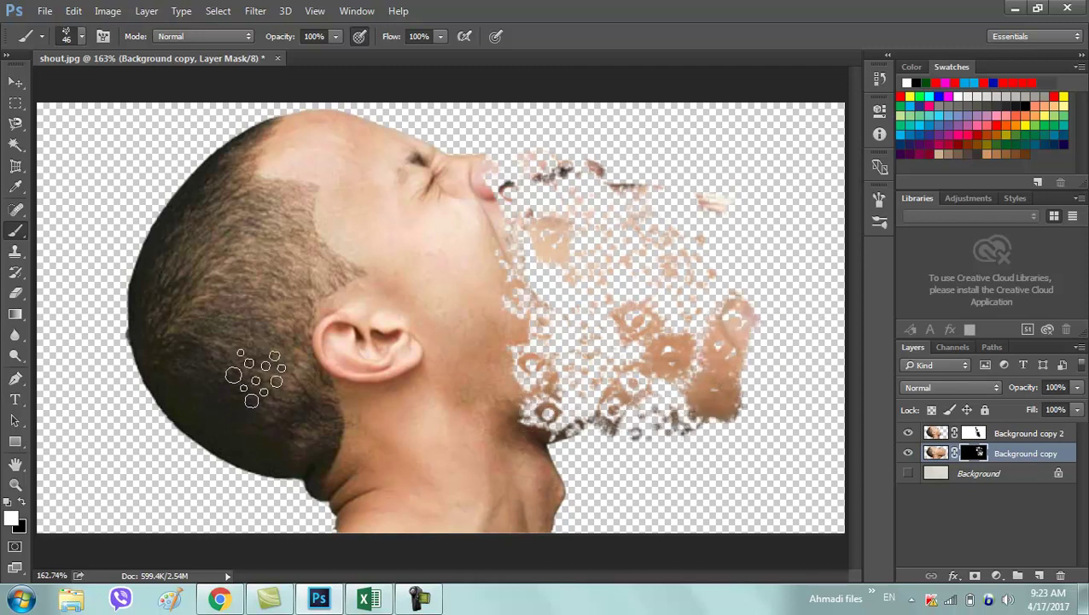
Thin out the right-hand particles with a 25 px scatter Eraser
left_click(17, 293)
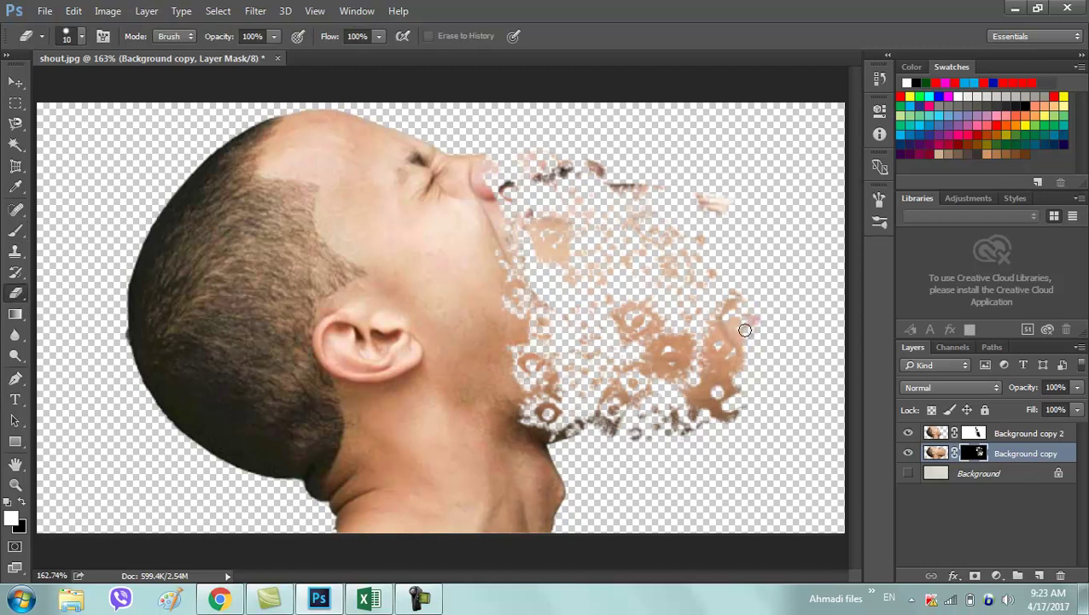
right_click(674, 257)
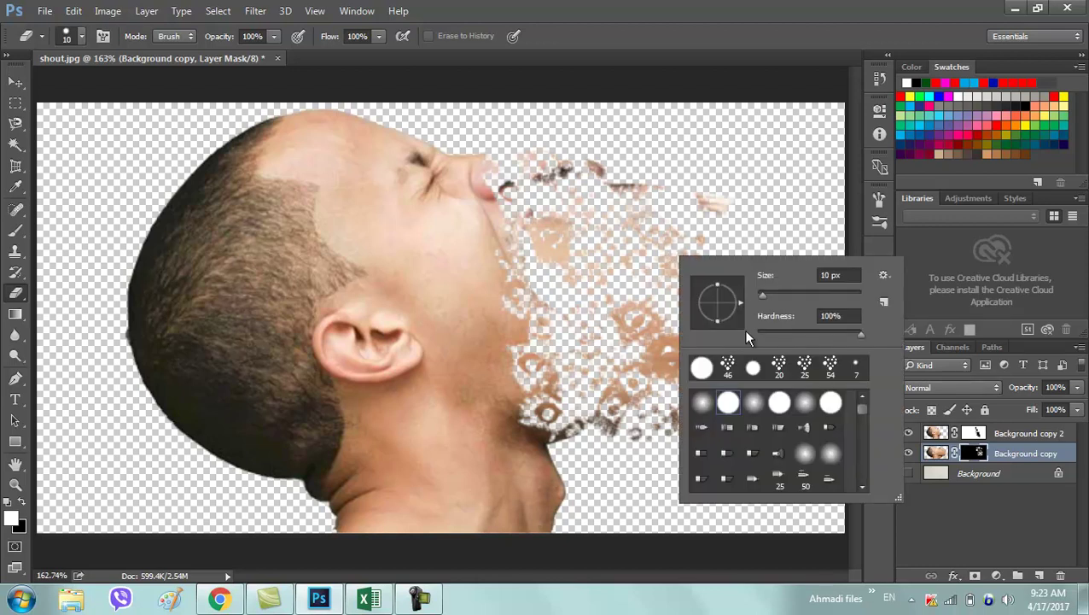
left_click(796, 367)
key("Return")
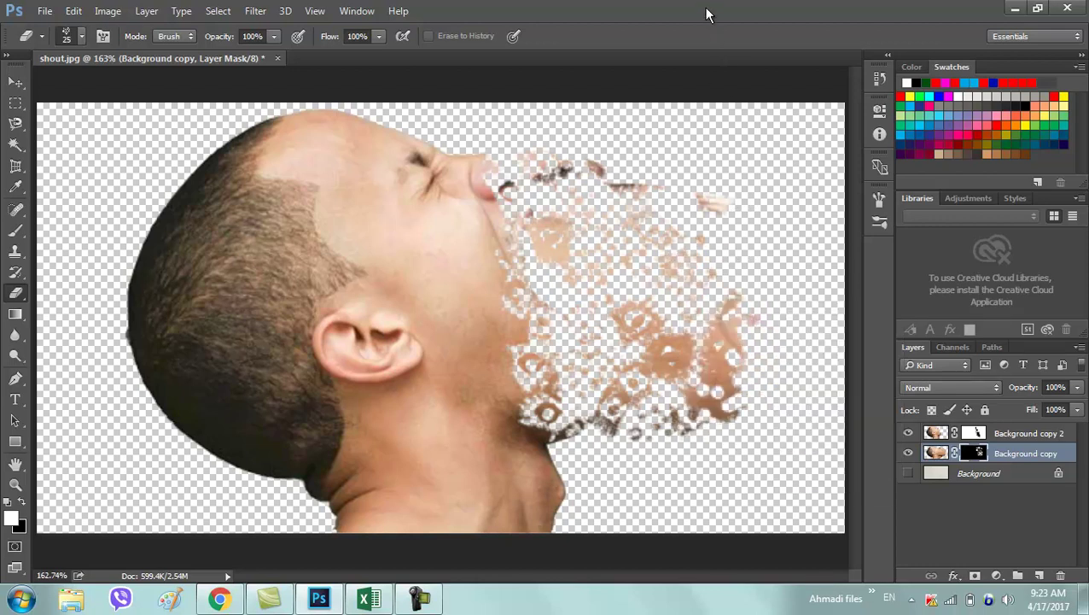
mouse_move(744, 339)
left_mouse_down()
mouse_move(627, 353)
mouse_move(637, 297)
mouse_move(627, 364)
mouse_move(711, 342)
mouse_move(557, 241)
mouse_move(645, 358)
mouse_move(615, 397)
mouse_move(625, 438)
mouse_move(728, 391)
mouse_move(725, 360)
mouse_move(759, 312)
mouse_move(710, 184)
mouse_move(629, 164)
mouse_move(602, 171)
mouse_move(627, 181)
mouse_move(572, 166)
mouse_move(642, 171)
mouse_move(664, 396)
mouse_move(620, 430)
mouse_move(722, 426)
mouse_move(746, 394)
mouse_move(722, 426)
mouse_move(614, 438)
left_mouse_up()
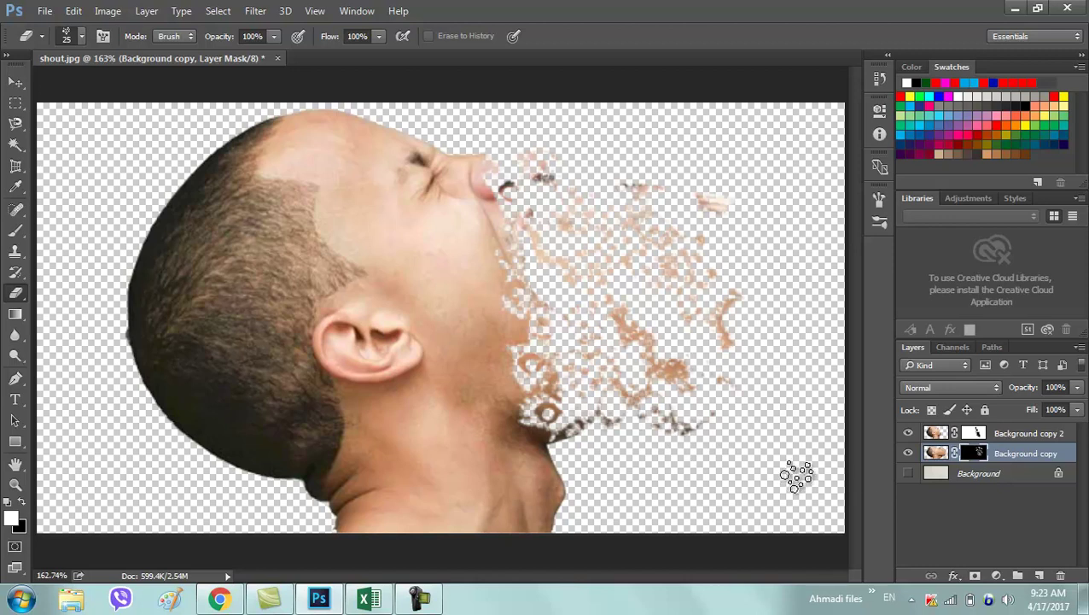
left_click(418, 598)
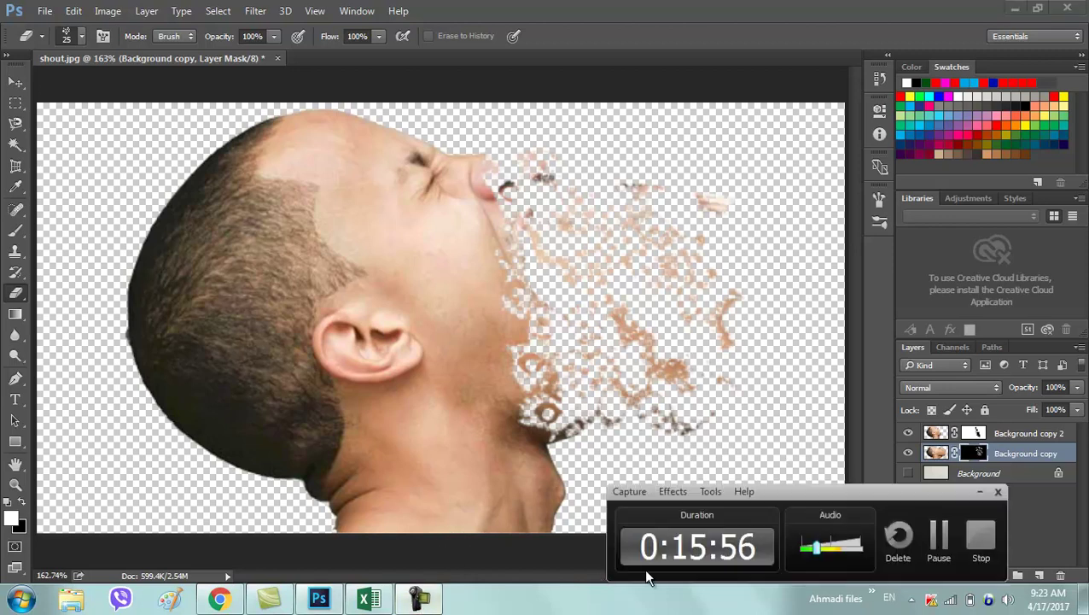
left_click(940, 545)
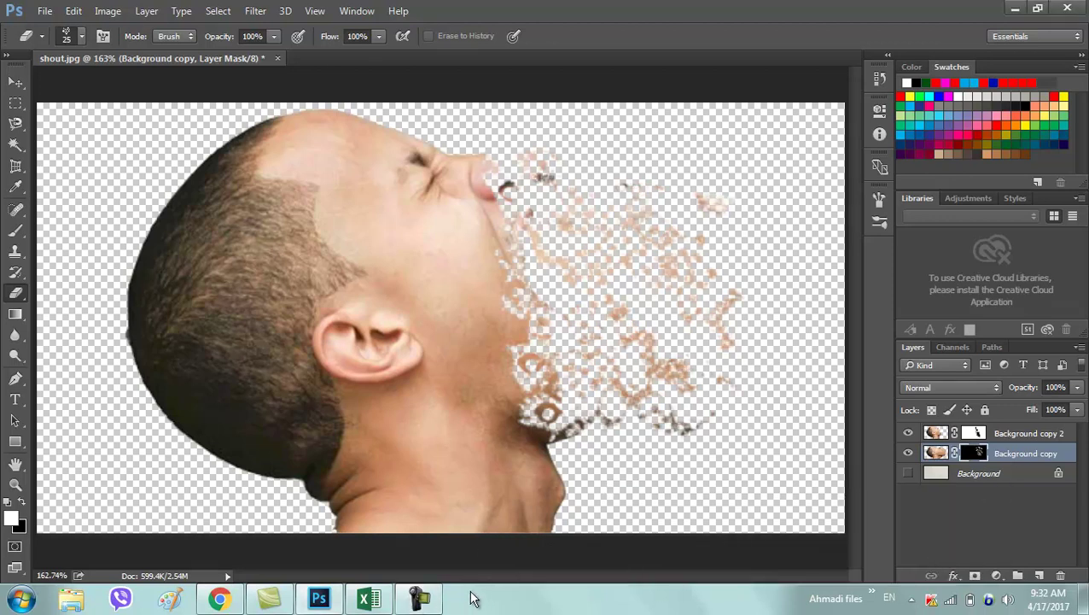
left_click(422, 598)
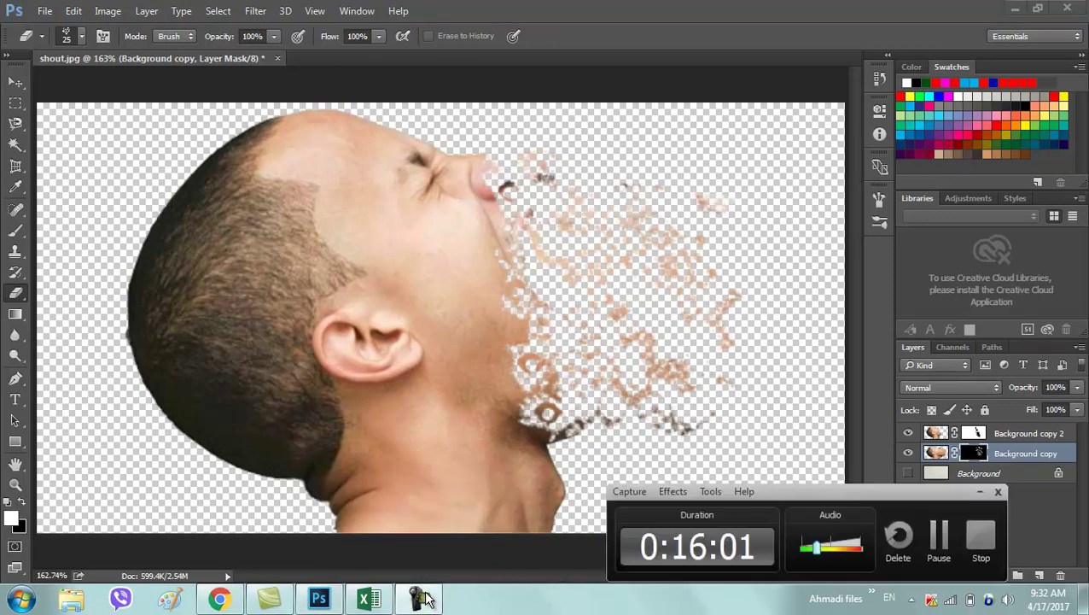
left_click(422, 597)
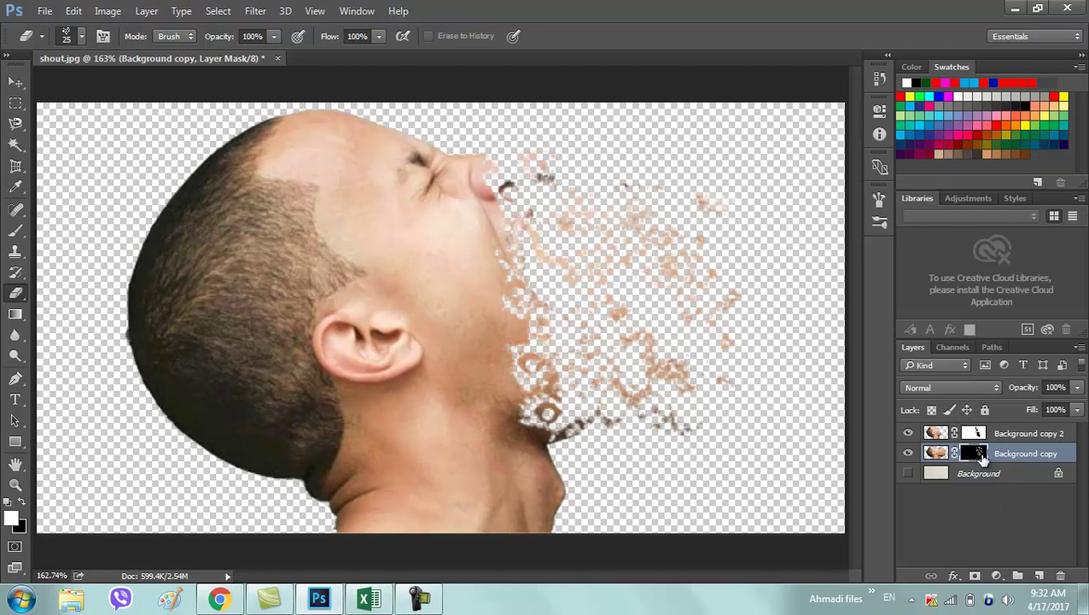
Apply the Wind filter to the particle mask using Blast method, direction From the Left
left_click(258, 12)
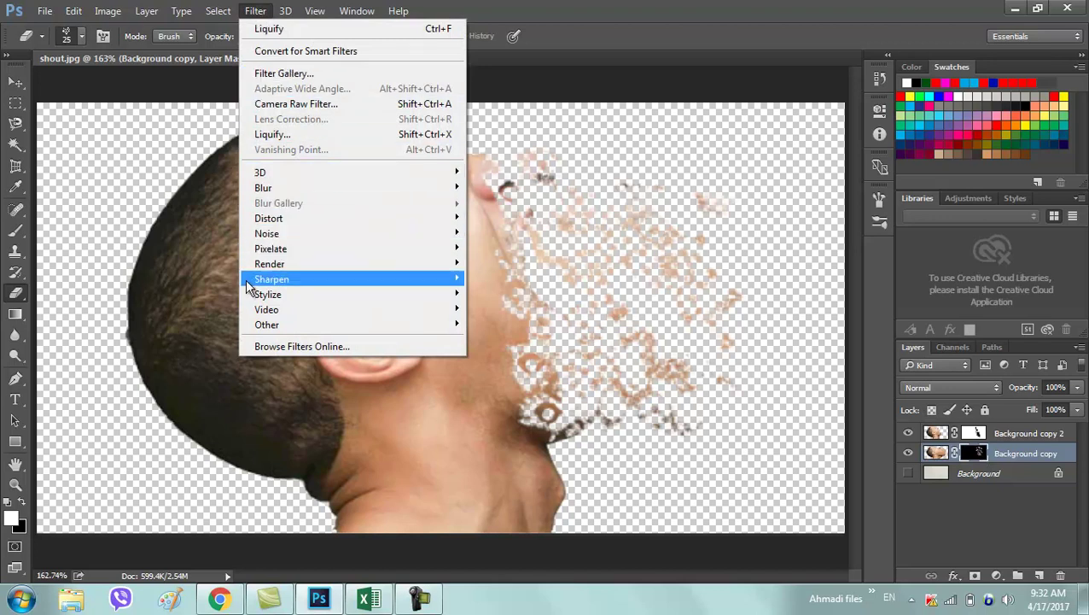
mouse_move(268, 294)
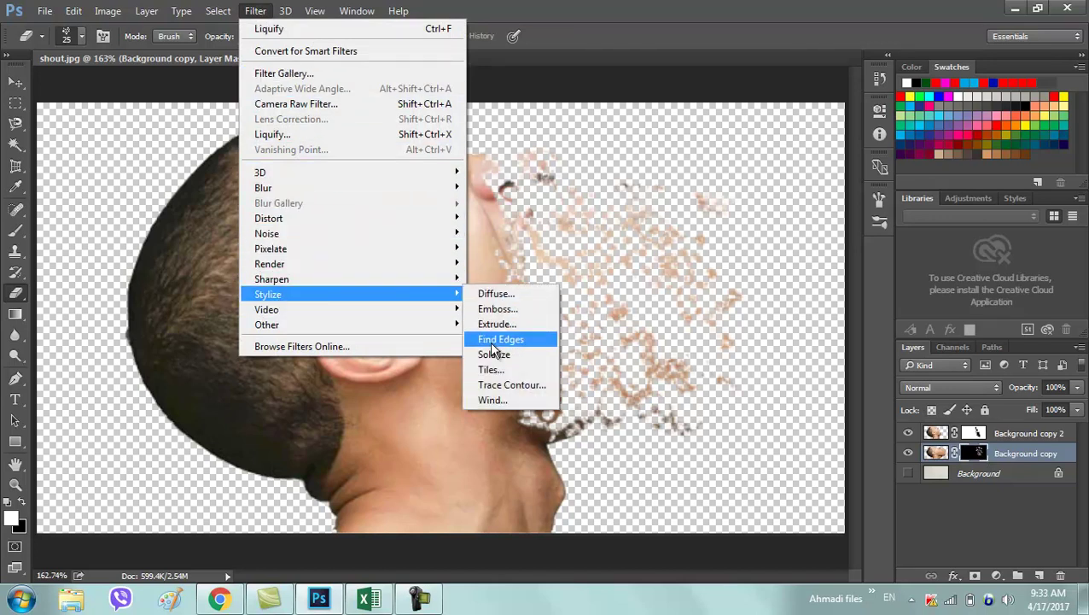
left_click(492, 399)
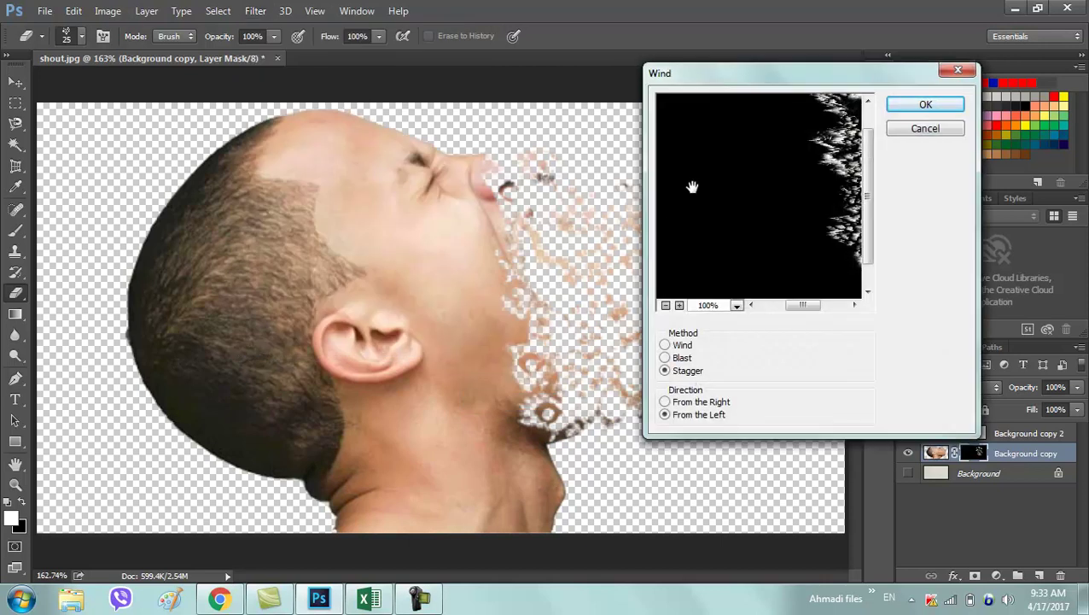
left_click_drag(708, 82, 732, 20)
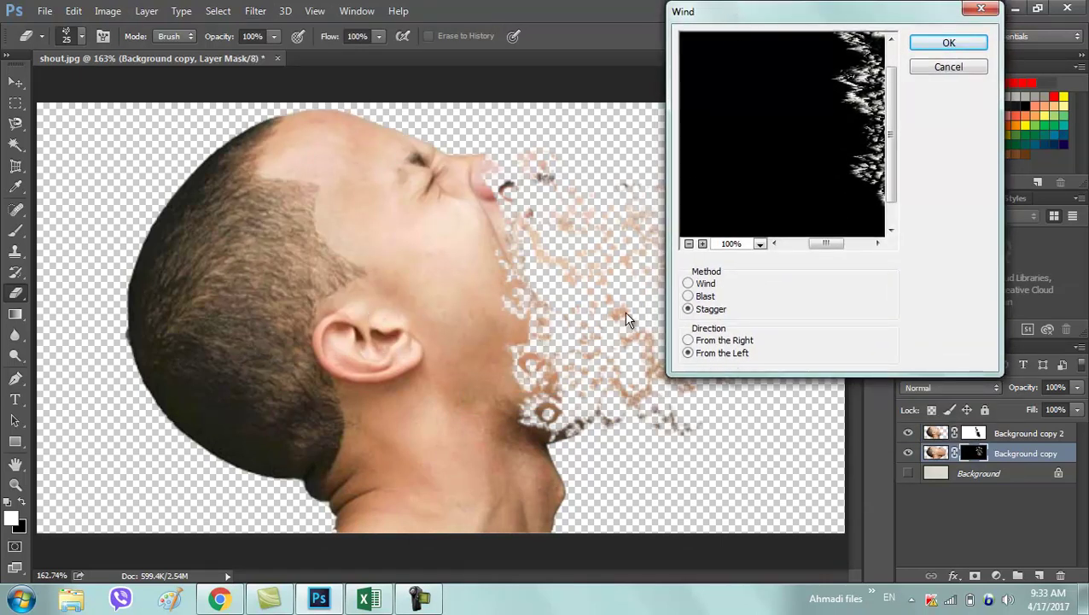
left_click(704, 341)
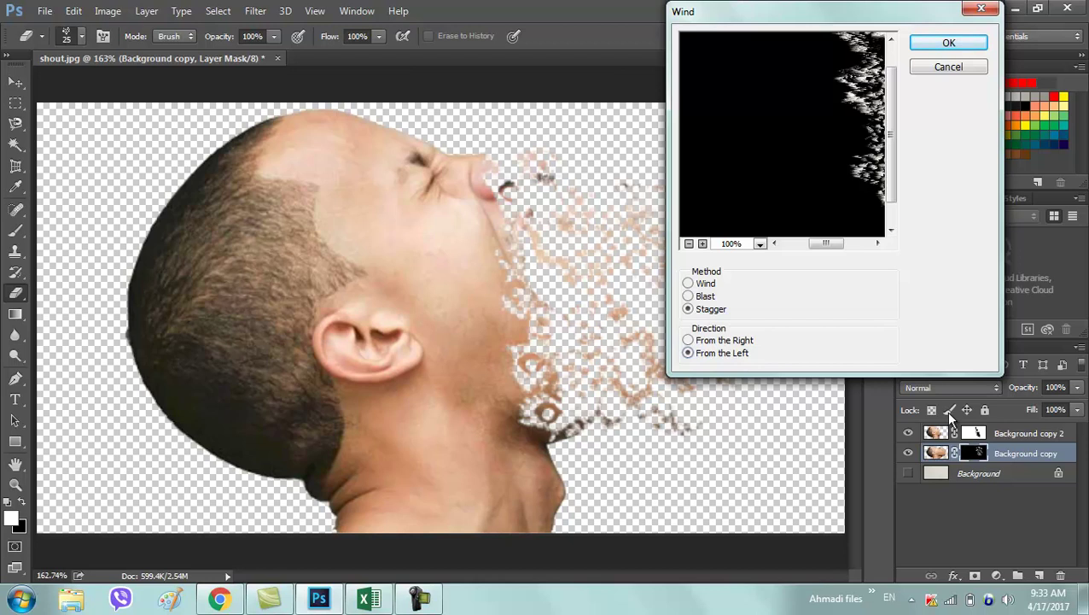
left_click(690, 244)
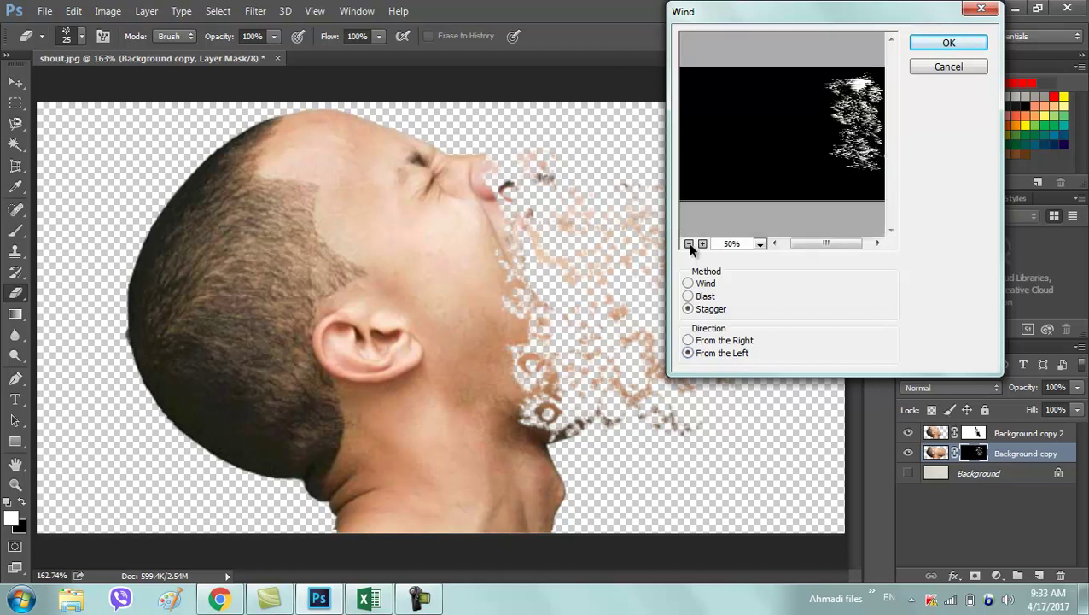
left_click(689, 244)
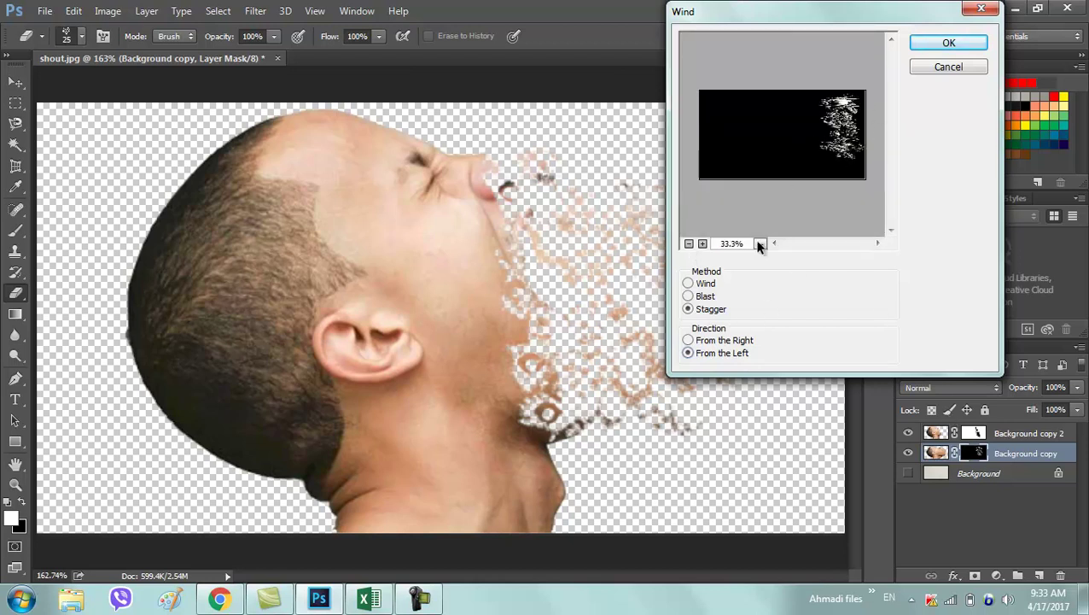
left_click(698, 298)
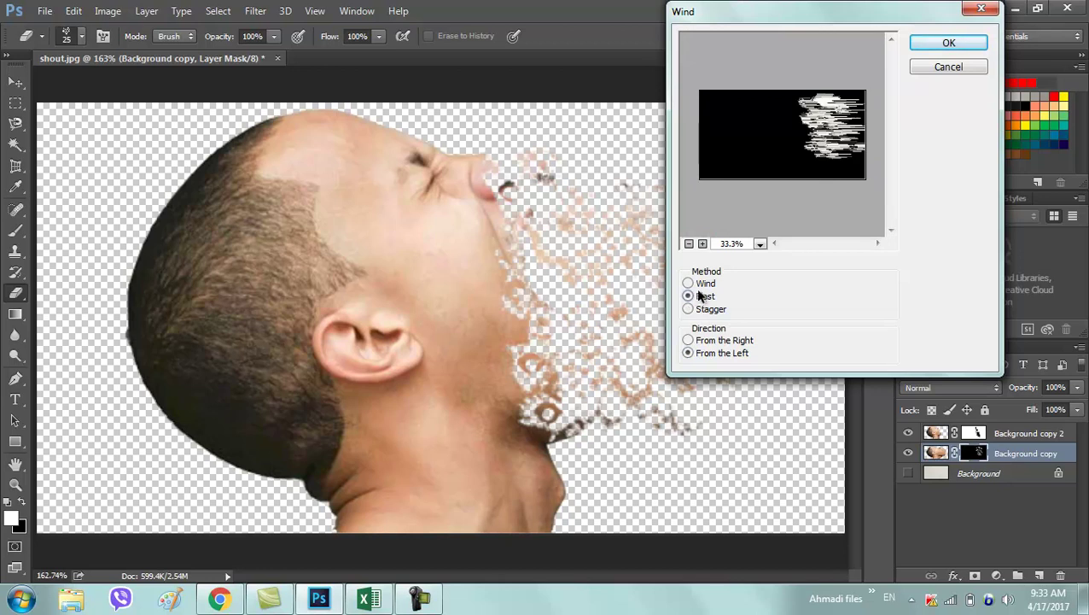
left_click(700, 285)
left_click(699, 309)
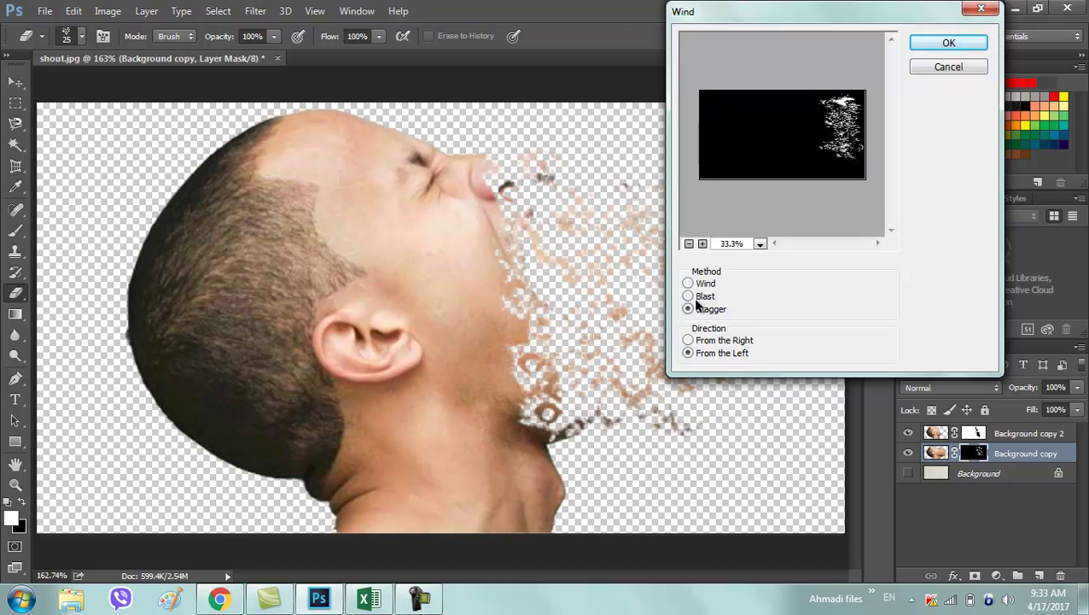
left_click(698, 297)
left_click(960, 47)
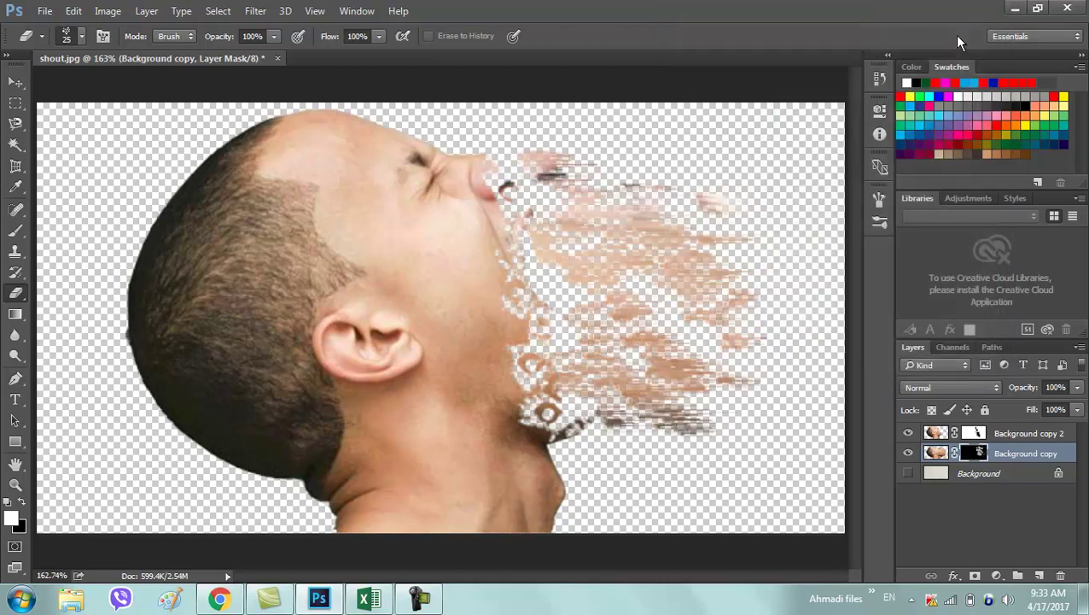
Apply the same Blast Wind filter to Background copy 2's mask, then target its layer pixels
left_click(974, 435)
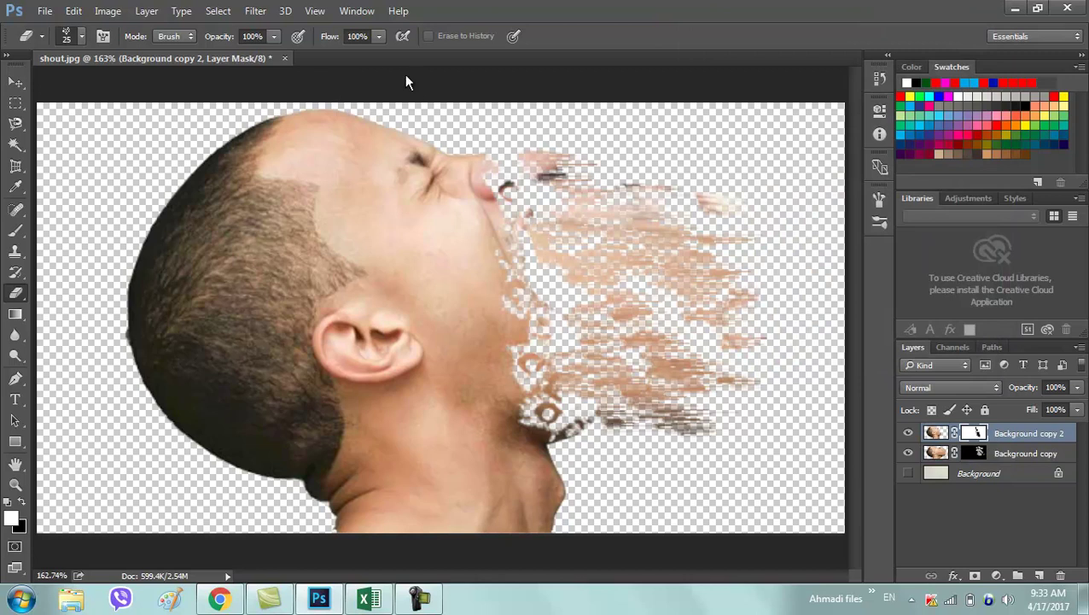
left_click(254, 11)
mouse_move(267, 294)
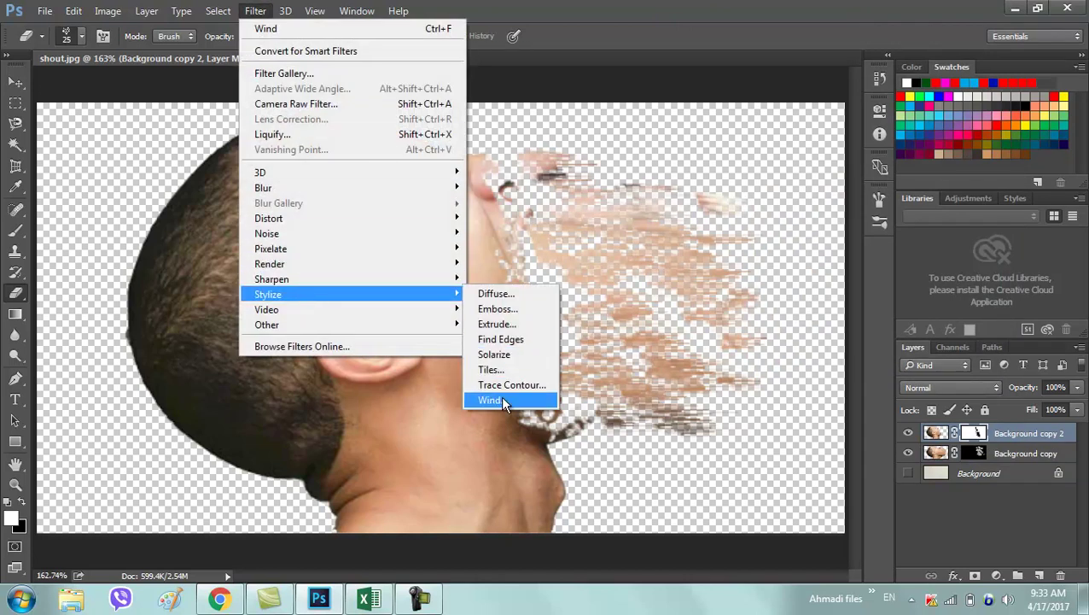
left_click(500, 397)
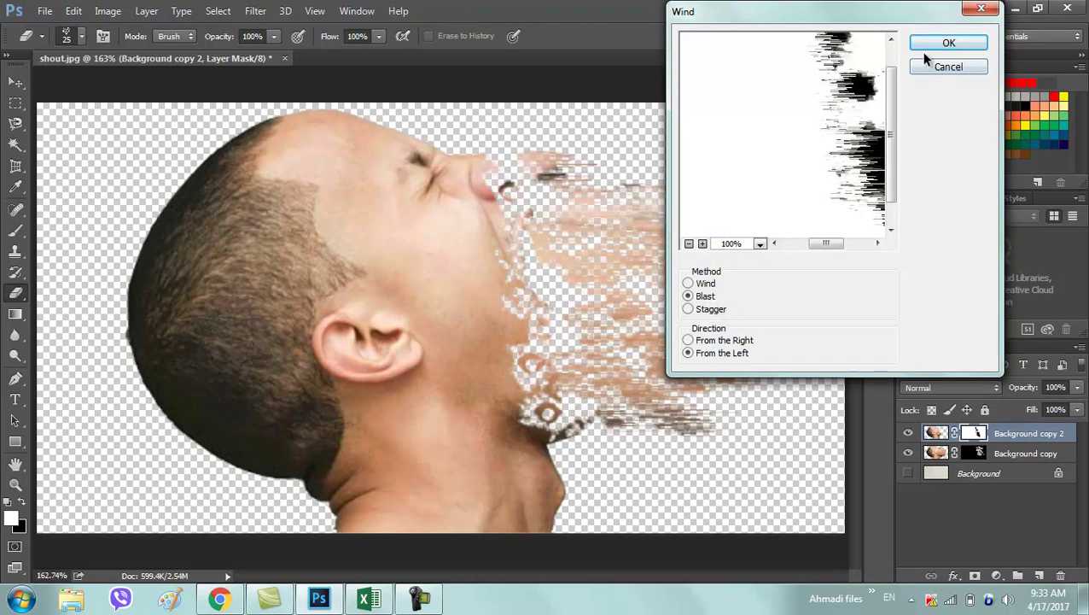
left_click(932, 44)
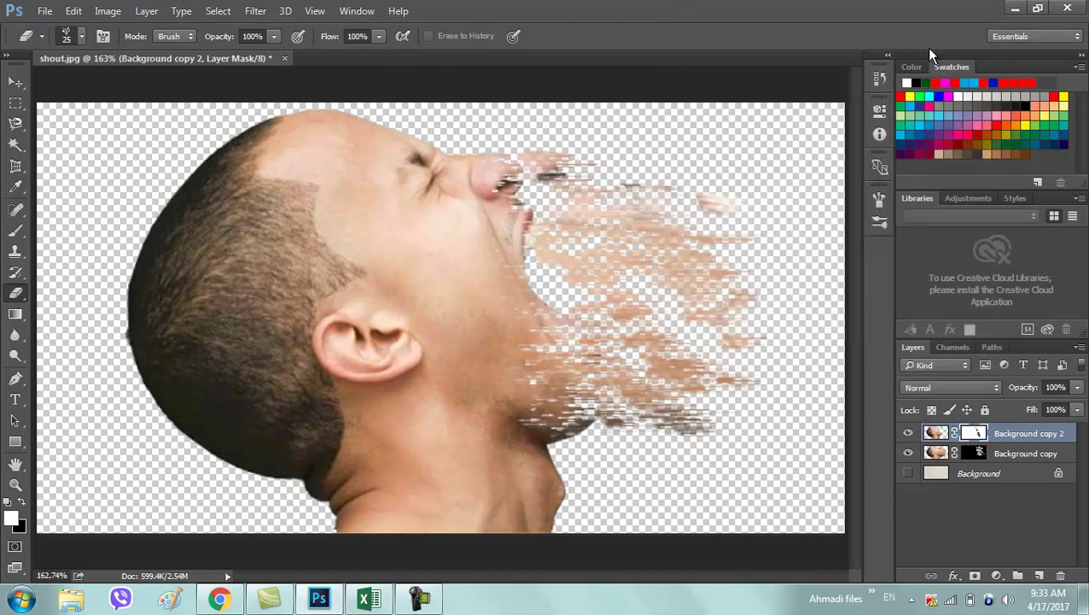
key("ctrl+2")
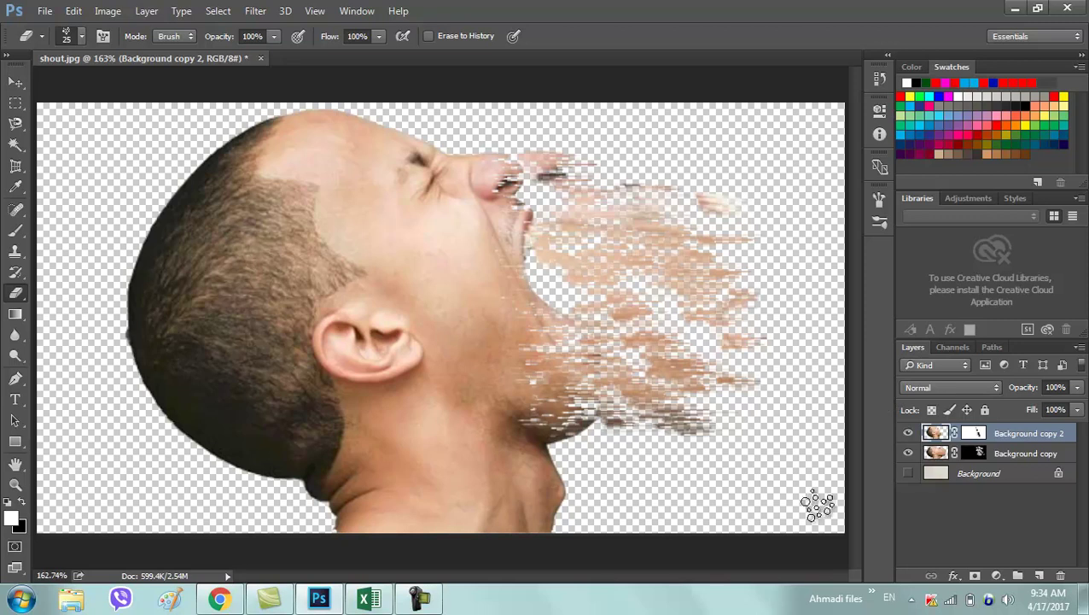
left_click(421, 601)
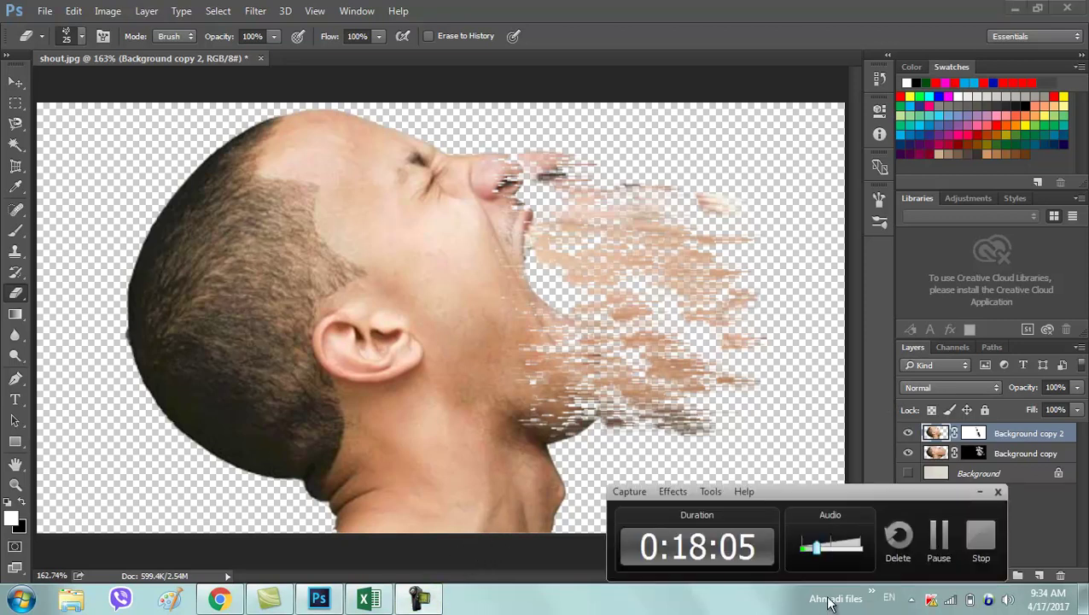